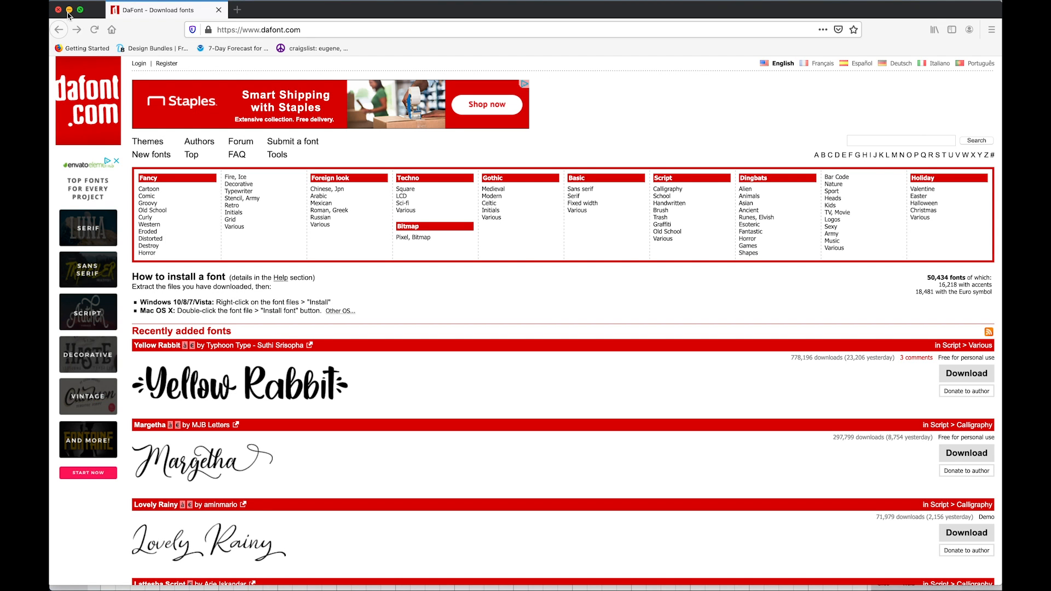
Search DaFont for "glitter" and open the page of the Mf I Love Glitter font.
left_click(870, 143)
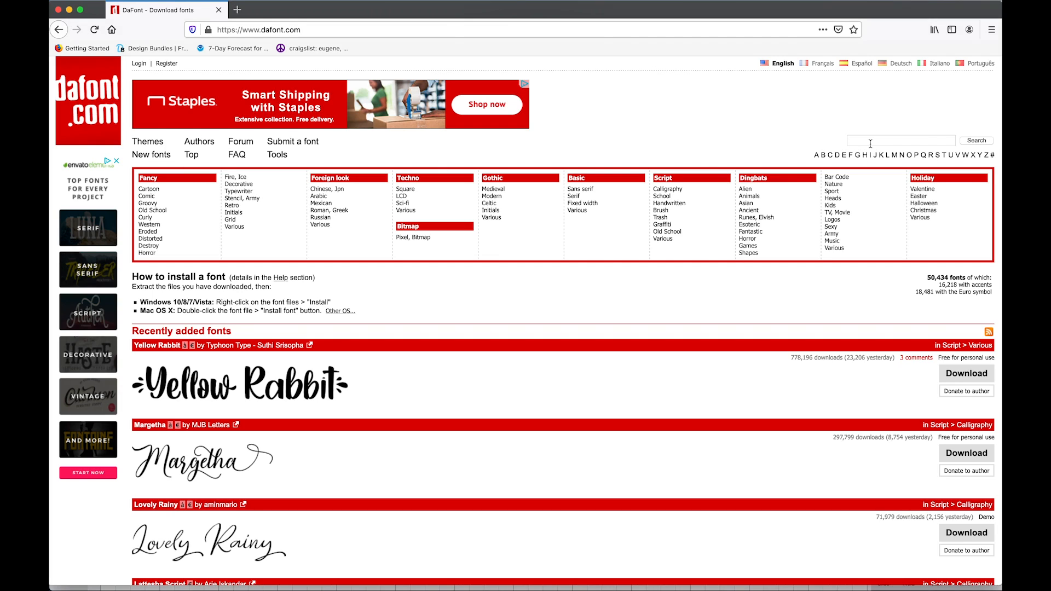
left_click(871, 144)
type("glitter")
key("Return")
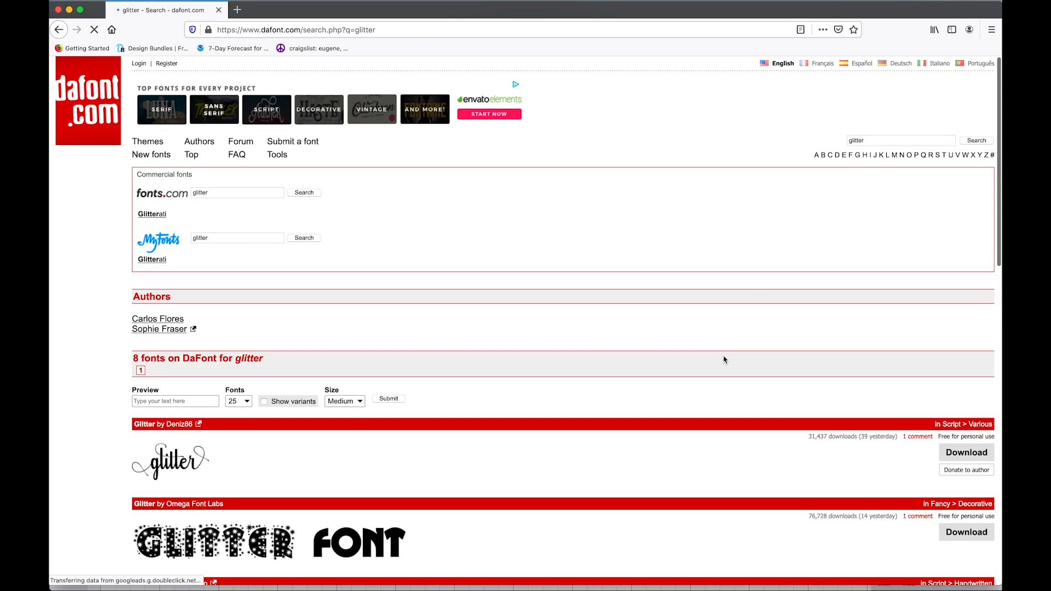
scroll(723, 359, "down", 10)
scroll(724, 360, "down", 3)
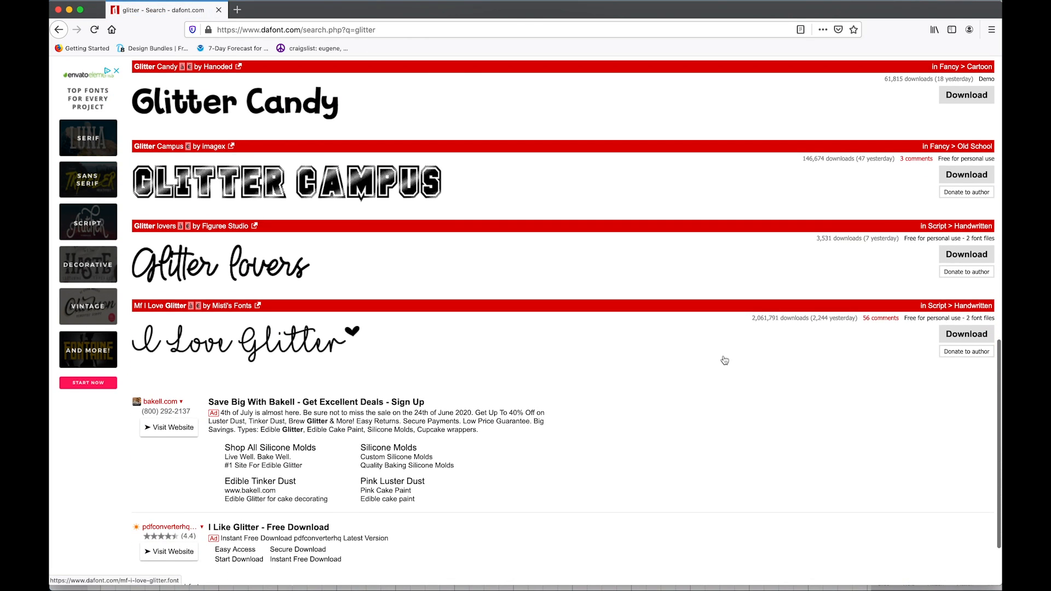
left_click(296, 342)
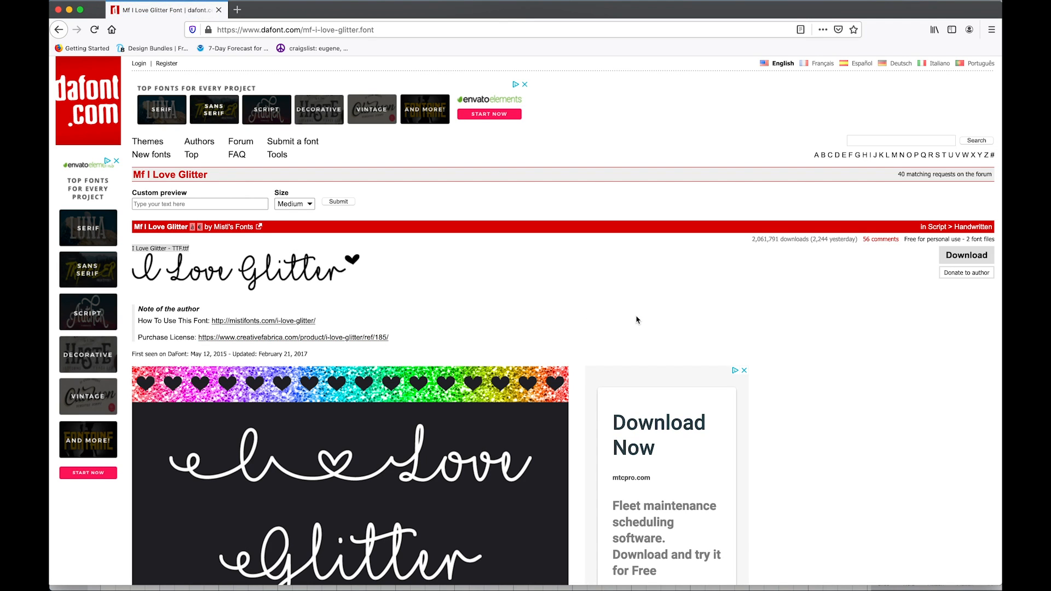
Examine the font's character map, including its letters, numbers and the decorative glyphs assigned to the symbols.
scroll(820, 390, "down", 10)
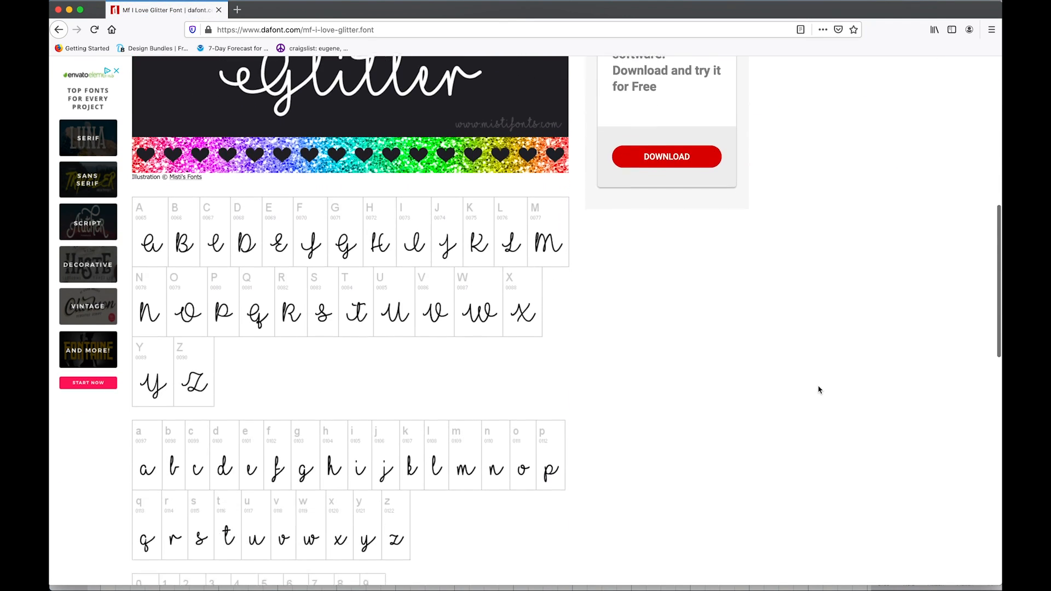
scroll(819, 389, "down", 5)
scroll(820, 390, "down", 4)
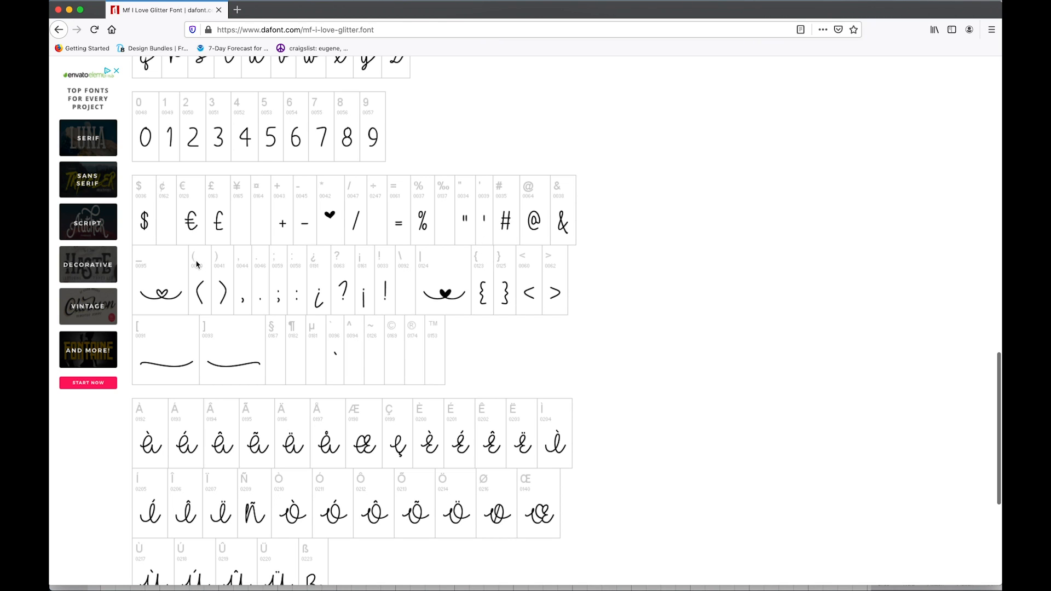
scroll(596, 371, "down", 1)
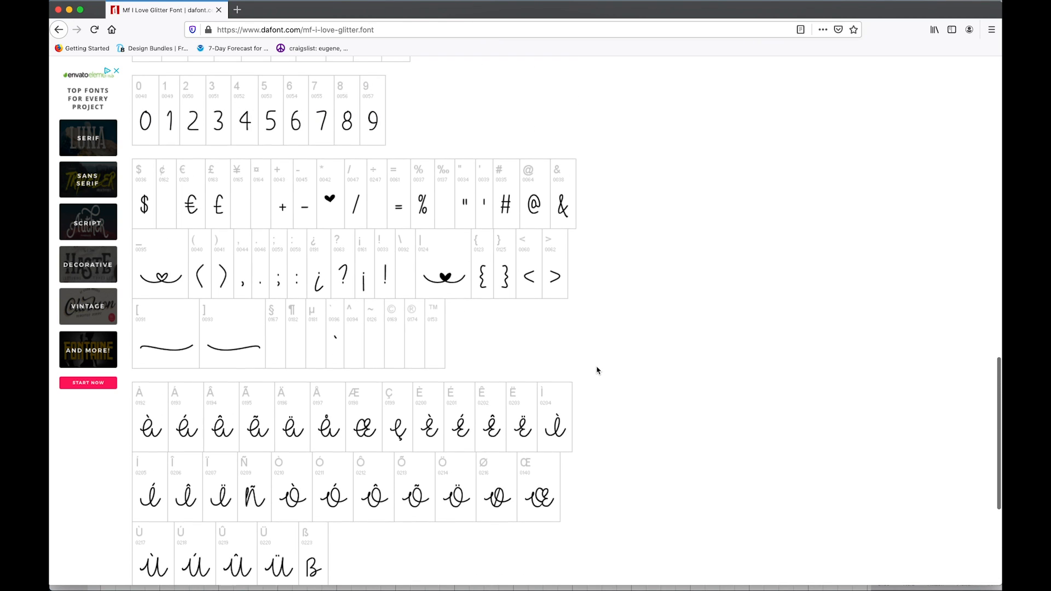
scroll(597, 370, "up", 2)
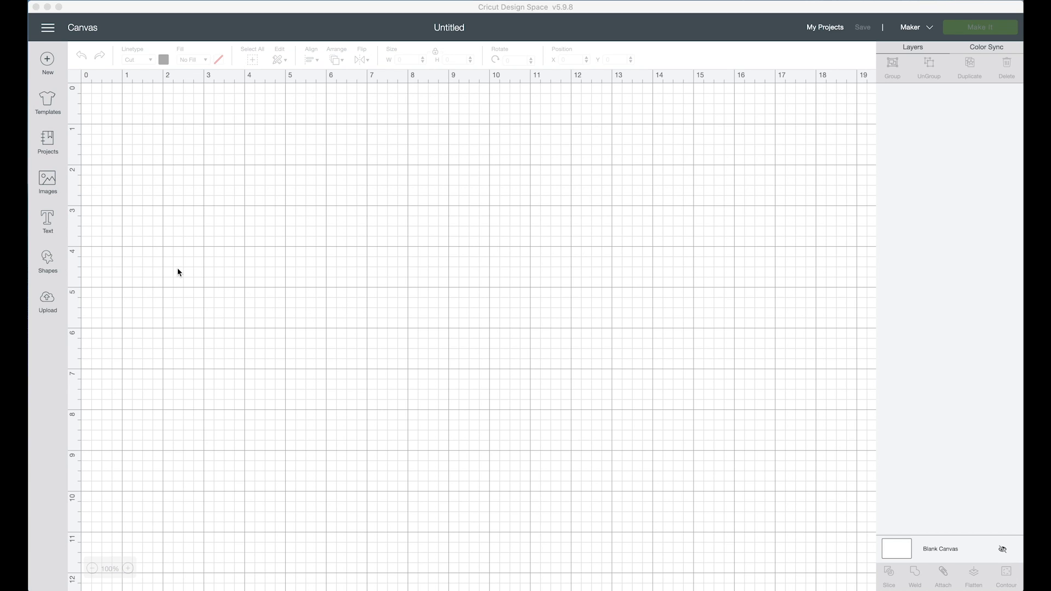
Switch to Cricut Design Space and add a text object reading "dick and jane" to the blank canvas.
left_click(48, 223)
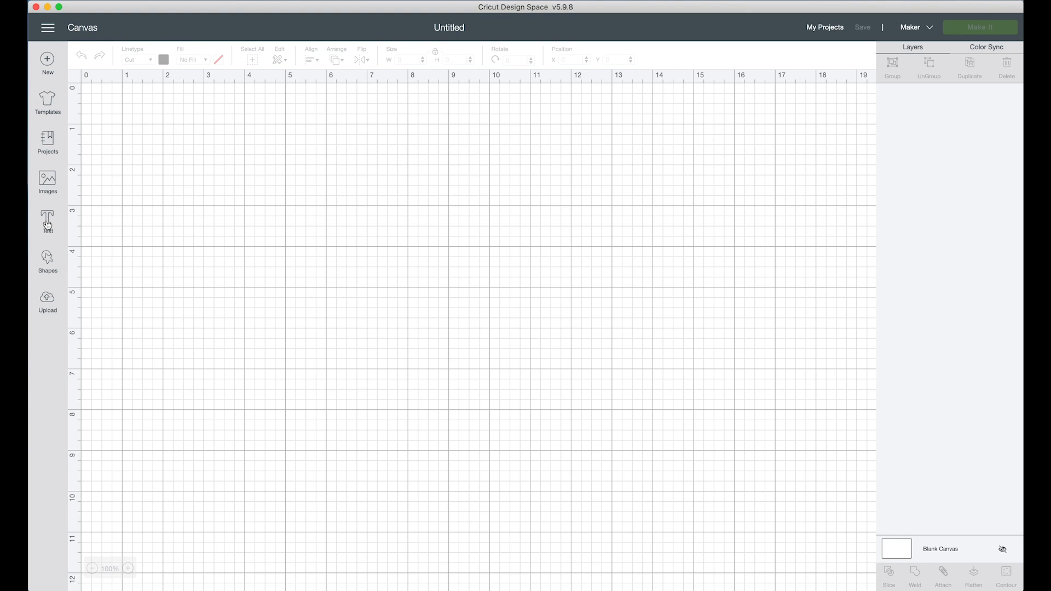
left_click(48, 223)
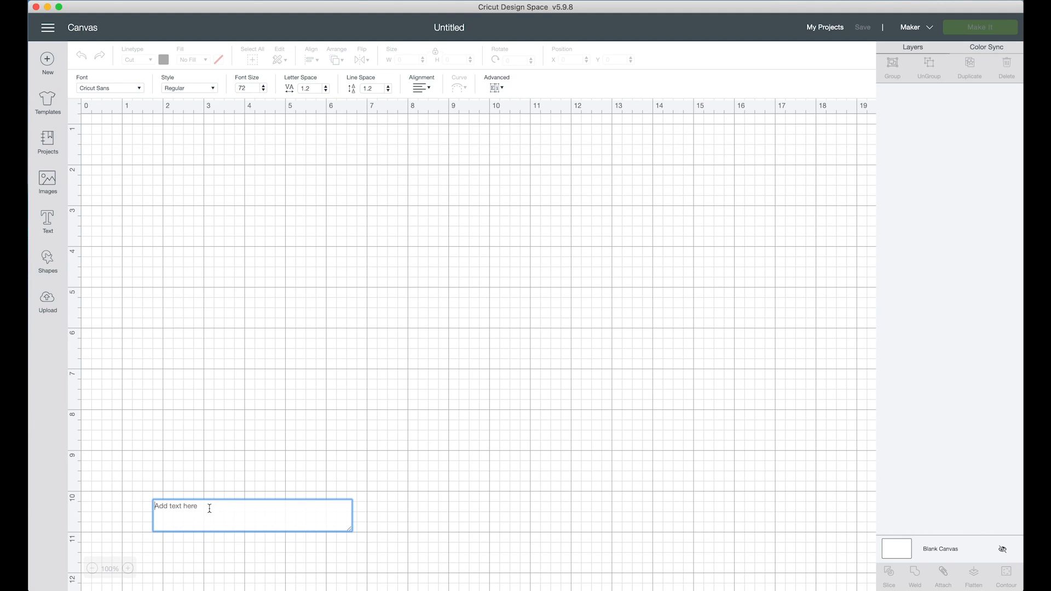
type("dick and jane")
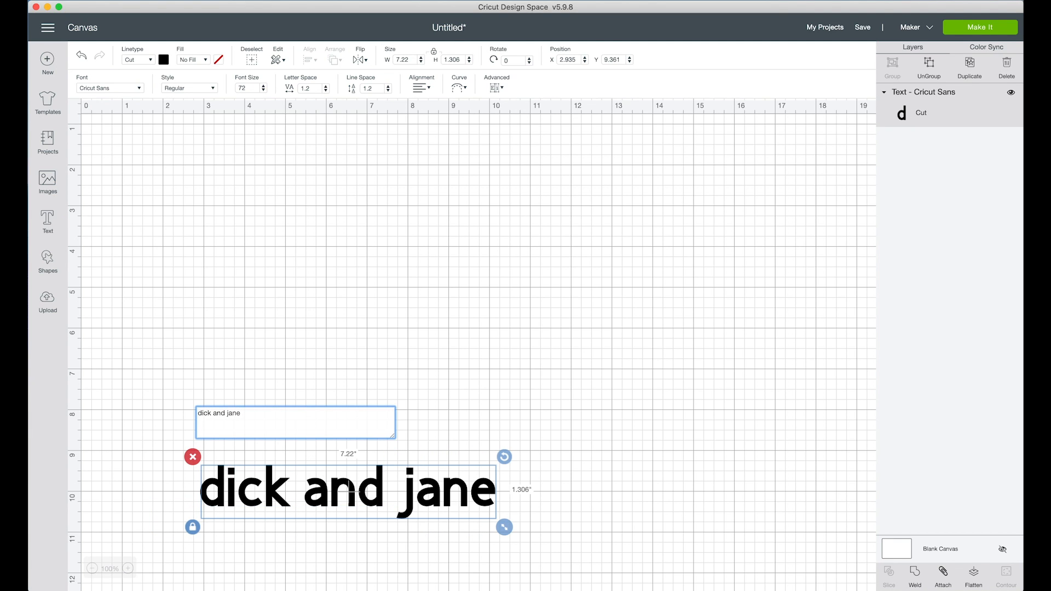
Open the font choices for the text, compare the Cricut and System filters, and limit the list to System fonts.
left_click(104, 88)
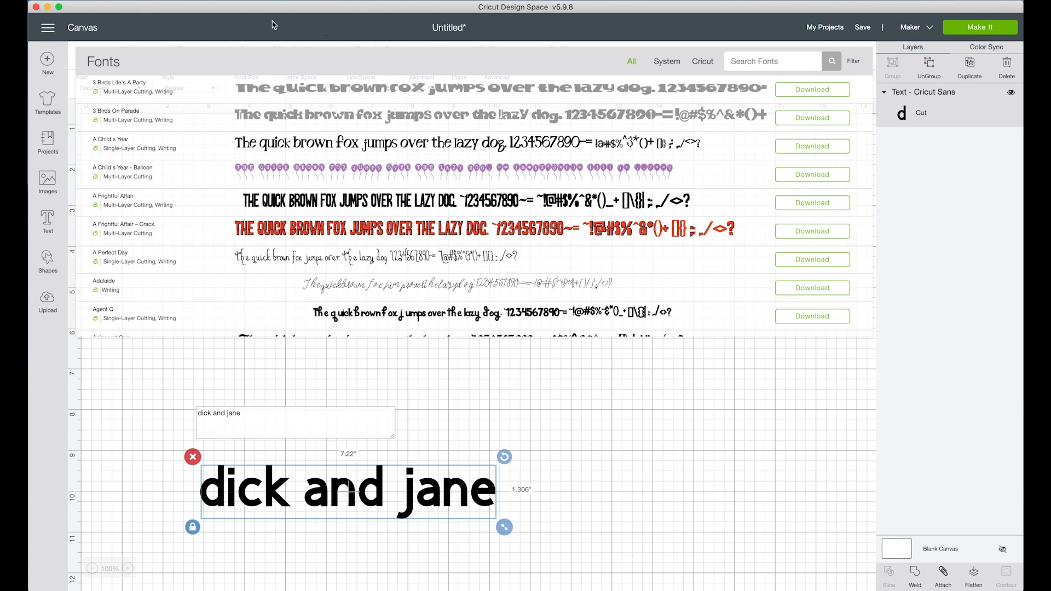
left_click(159, 379)
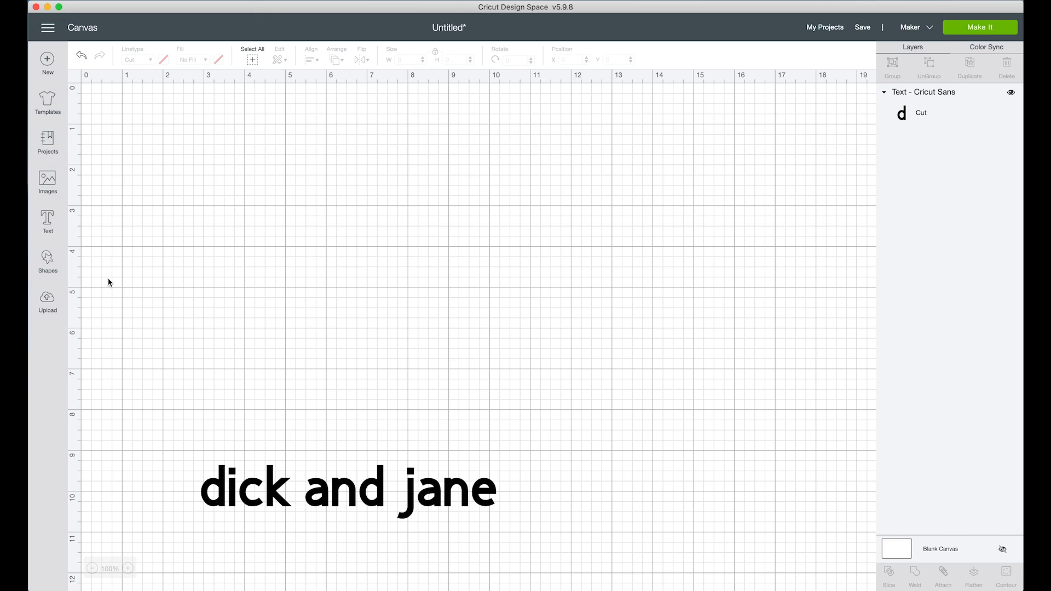
left_click(273, 500)
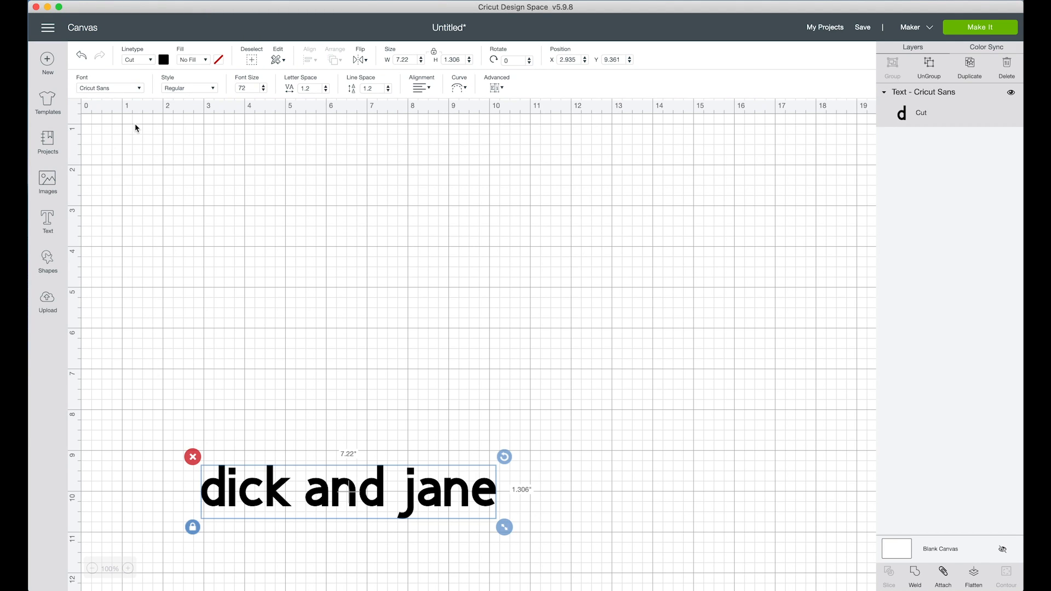
left_click(127, 89)
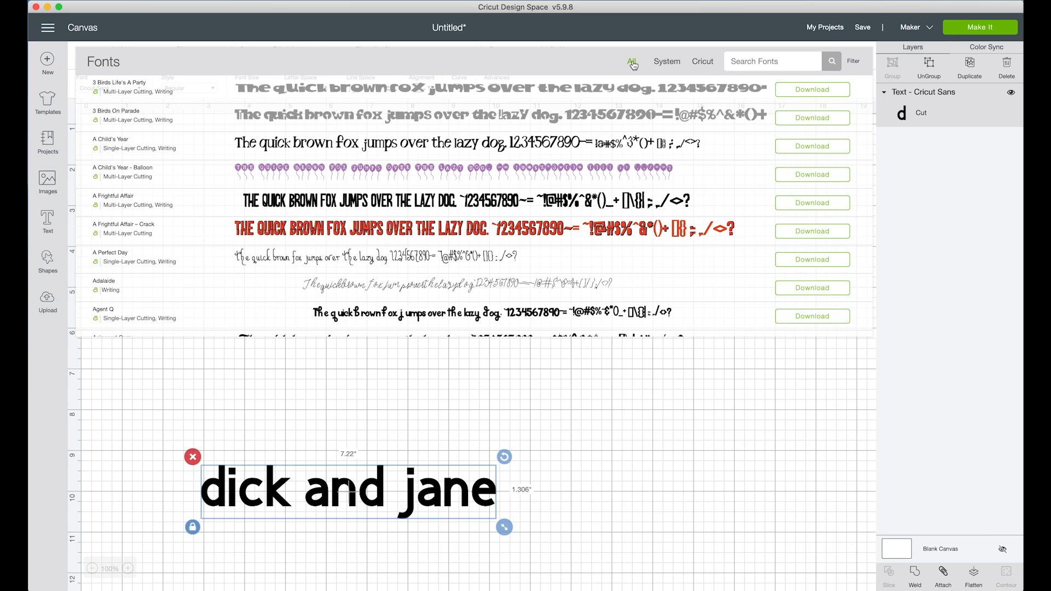
left_click(667, 66)
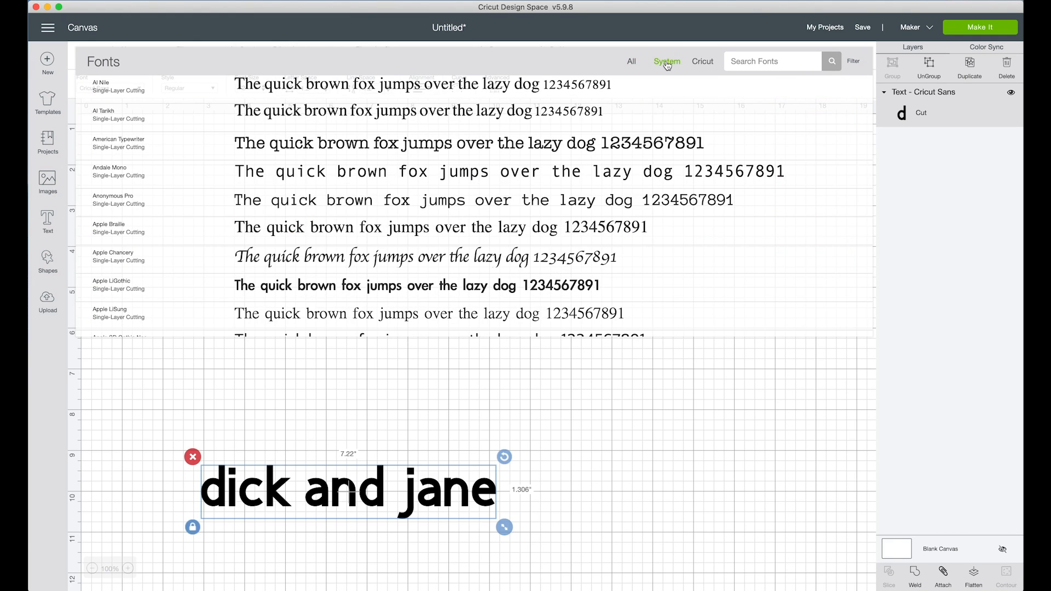
left_click(705, 68)
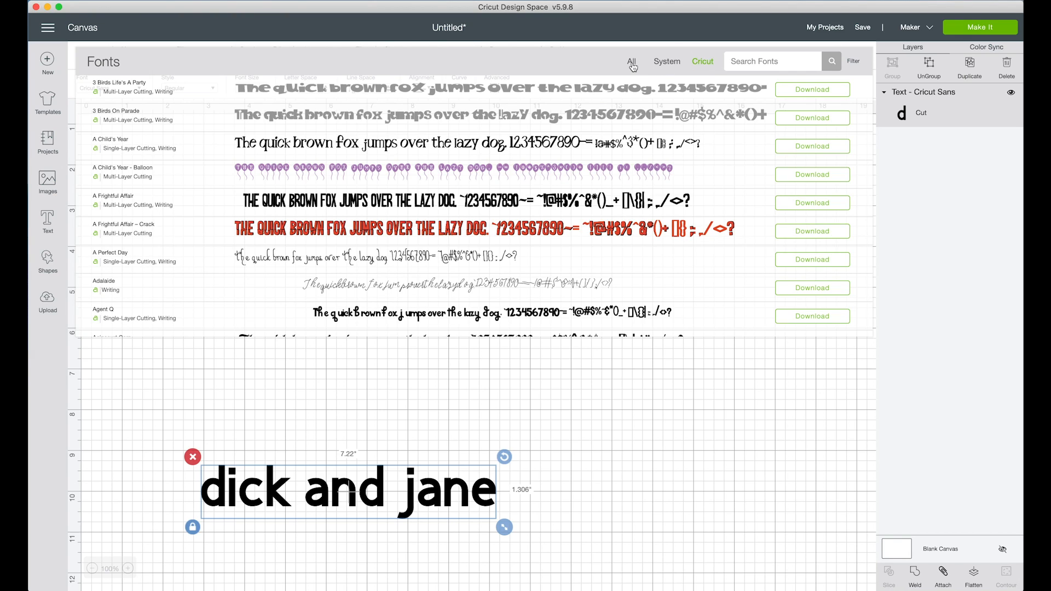
left_click(664, 65)
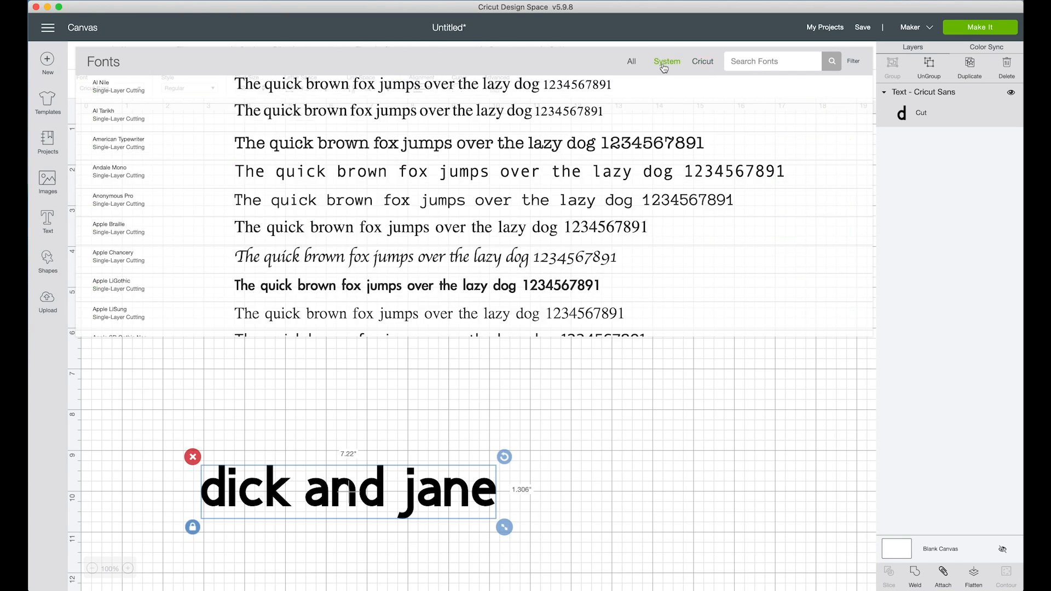
Search the system fonts for "glitter" and apply I Love Glitter to the text.
left_click(776, 65)
type("glitter")
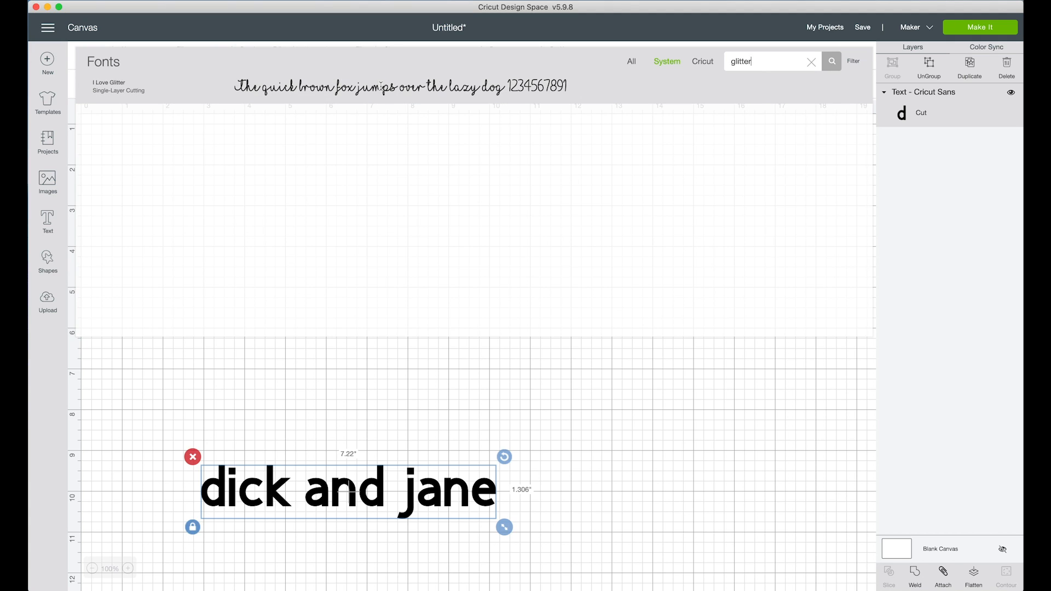
left_click(381, 87)
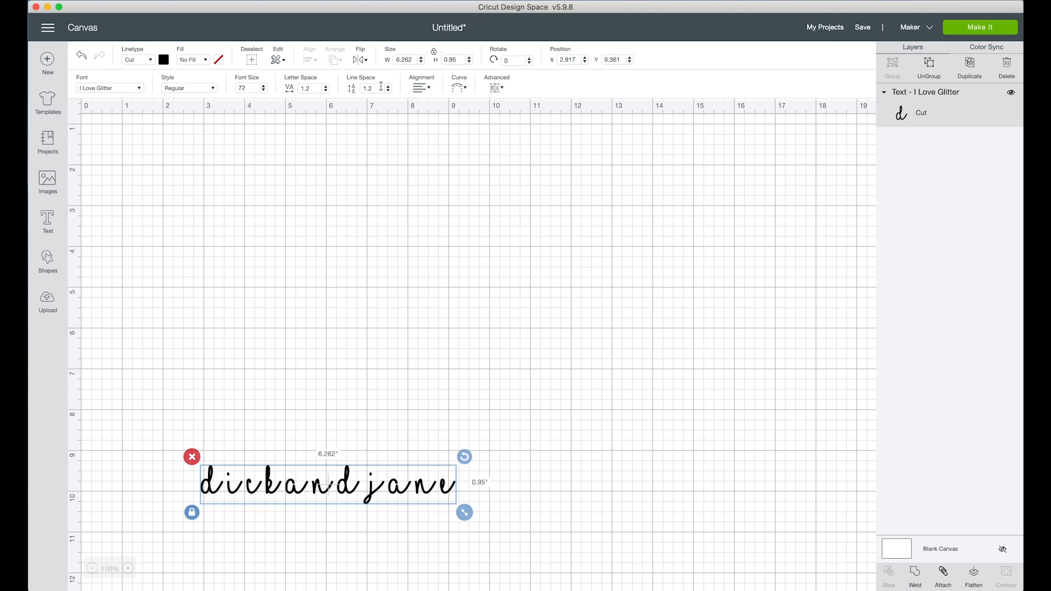
Replace the word "and" in the text with the "|" character to insert the heart swash between the names.
double_click(332, 491)
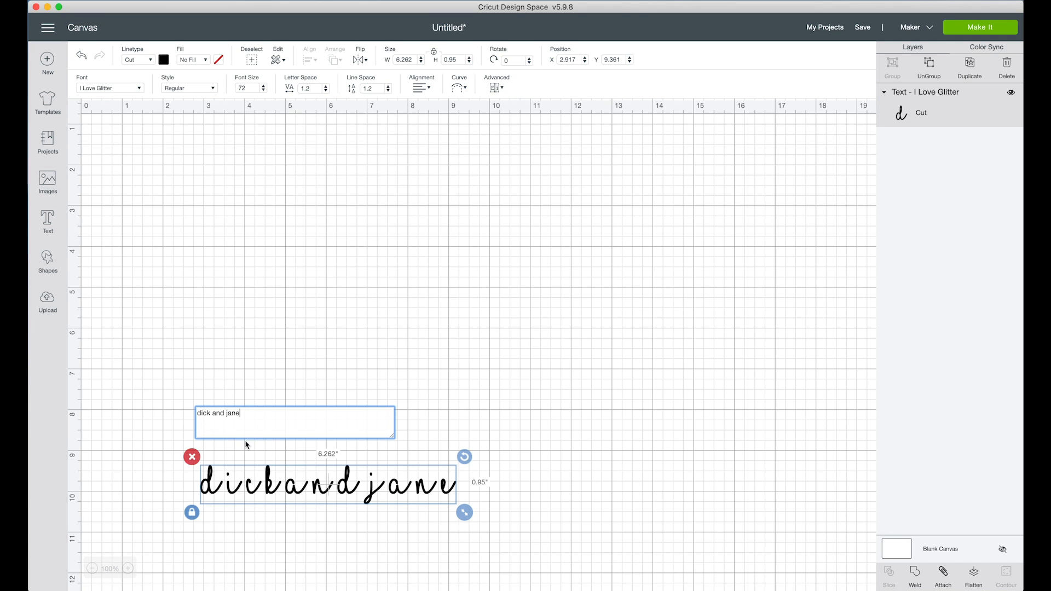
left_click(225, 413)
key("BackSpace")
key("BackSpace")
key("BackSpace")
key("BackSpace")
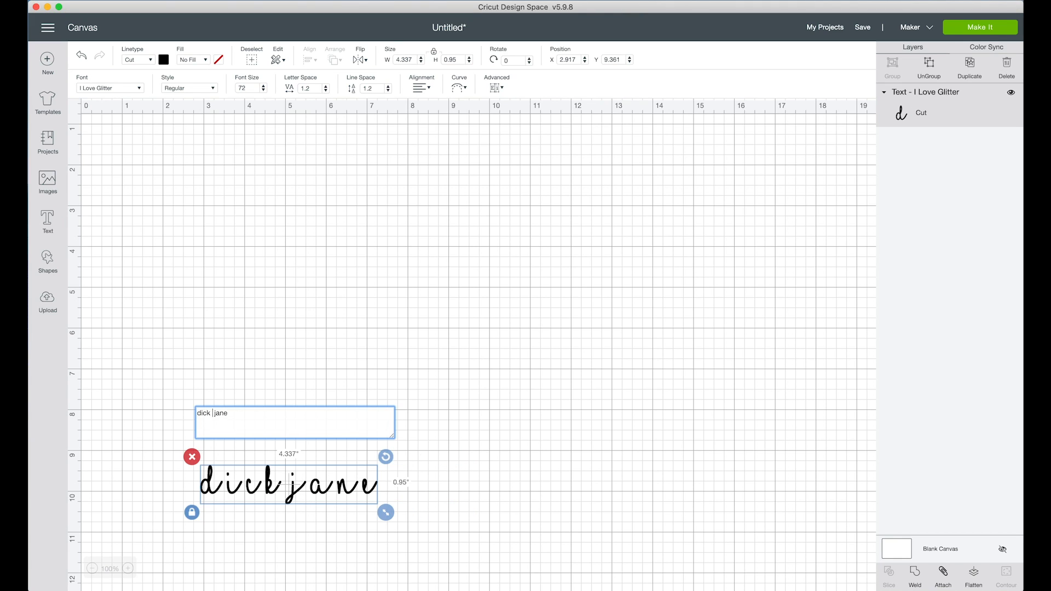
key("super+v")
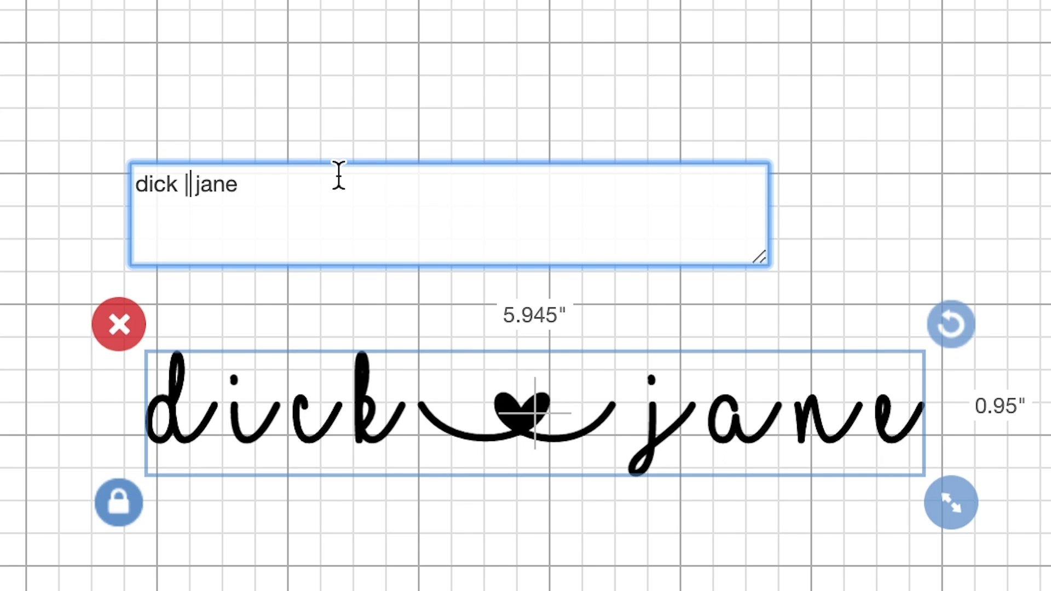
Insert "[" at the start of the text to add a leading swash before the first name.
left_click(261, 181)
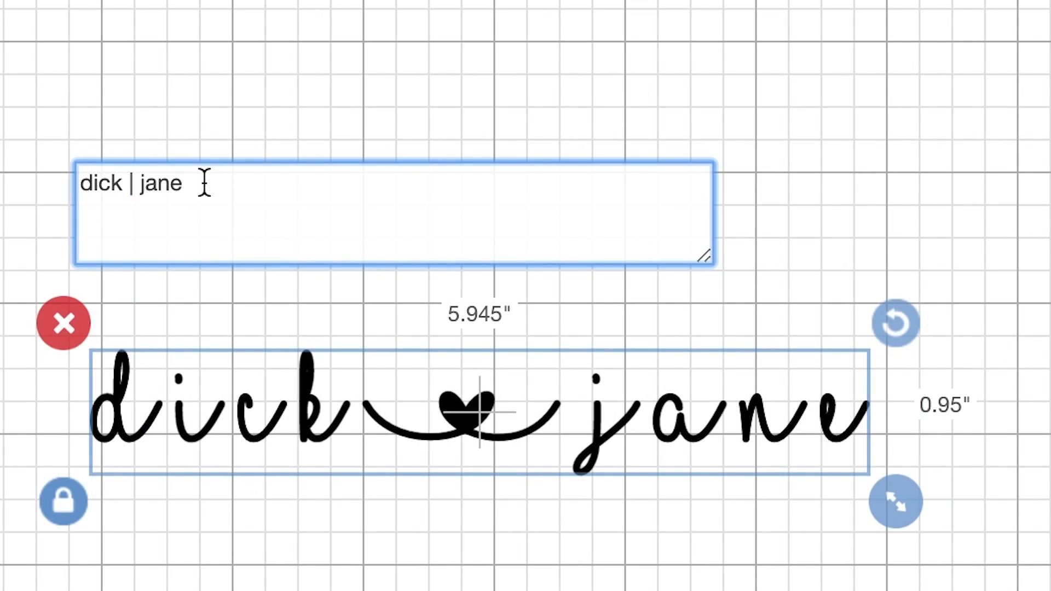
key("Left")
key("Left")
key("Left")
key("Left")
key("Left")
key("Left")
key("Left")
key("Left")
key("Left")
key("Left")
type("[")
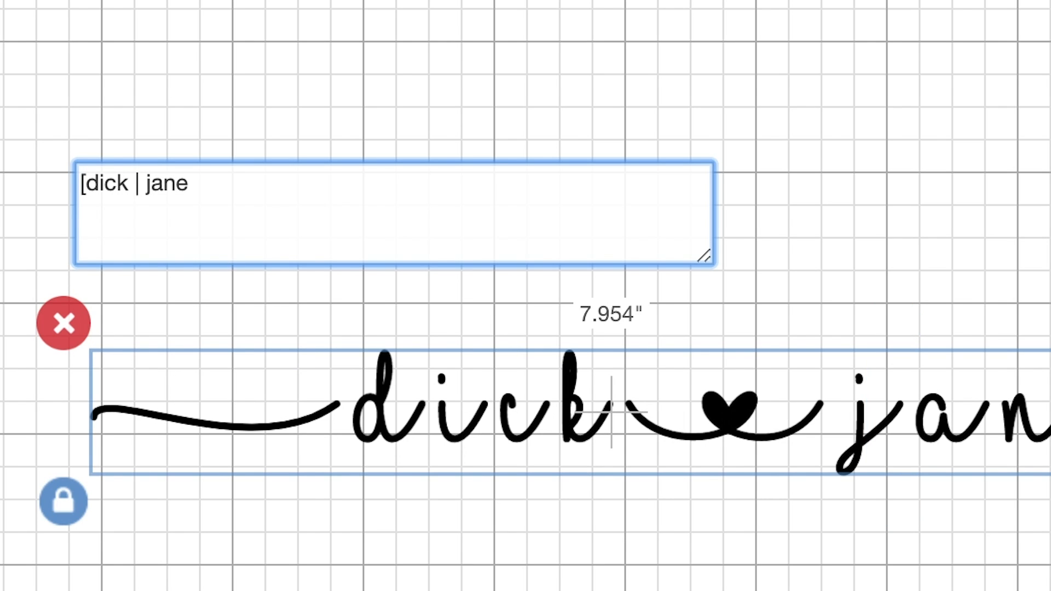
Add "]" at the end of the text to put a trailing swash after the second name.
key("Right")
key("Right")
key("Right")
key("Right")
key("Right")
key("Right")
key("Right")
key("Right")
key("Right")
key("Right")
key("Right")
type("]")
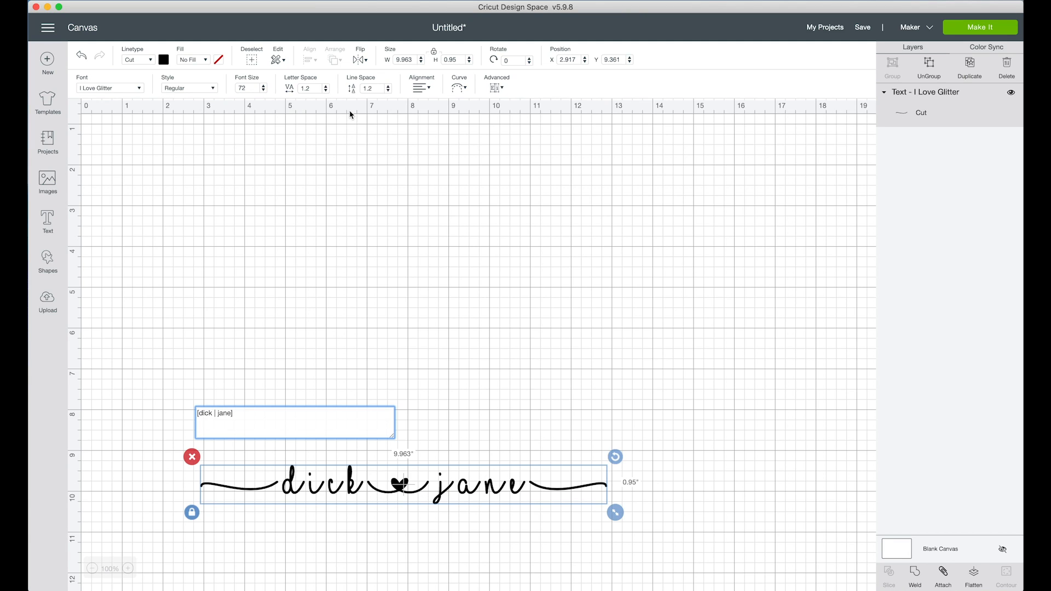
Reduce the text's letter spacing to 0.2 and move it to about X 1.06, Y 1.18 on the canvas.
left_click(301, 77)
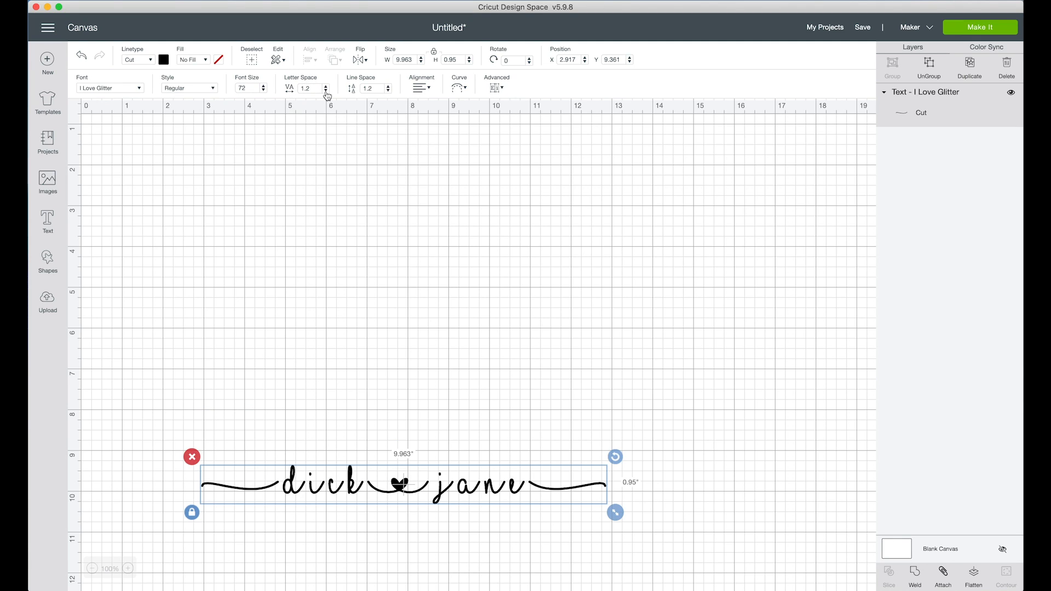
left_click(327, 91)
left_click(326, 91)
left_click(327, 90)
left_click(327, 91)
left_click(326, 91)
left_click(327, 91)
left_click(326, 90)
left_click(327, 91)
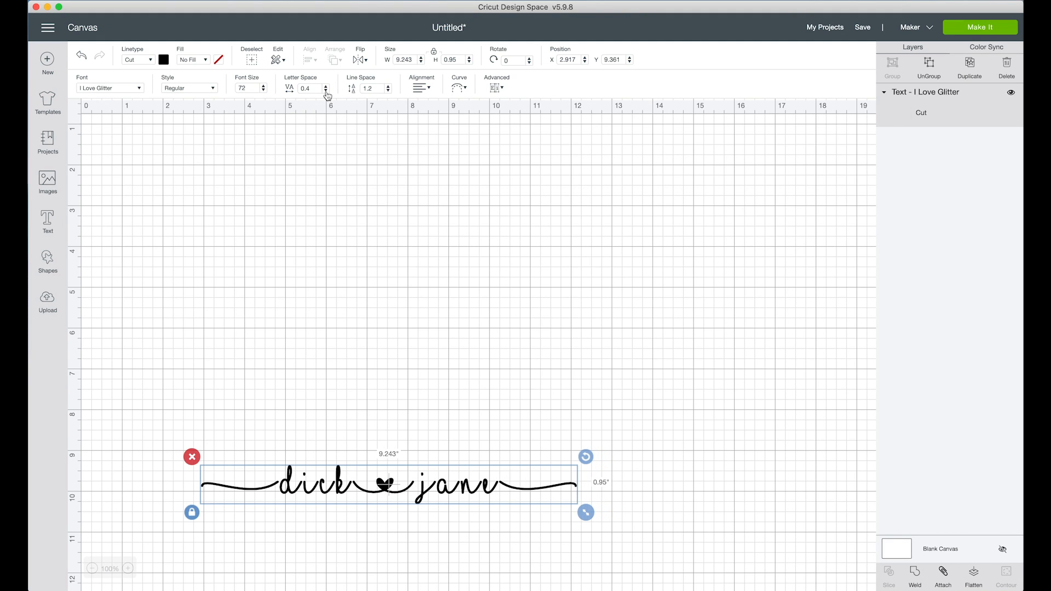
left_click(326, 91)
left_click(326, 91)
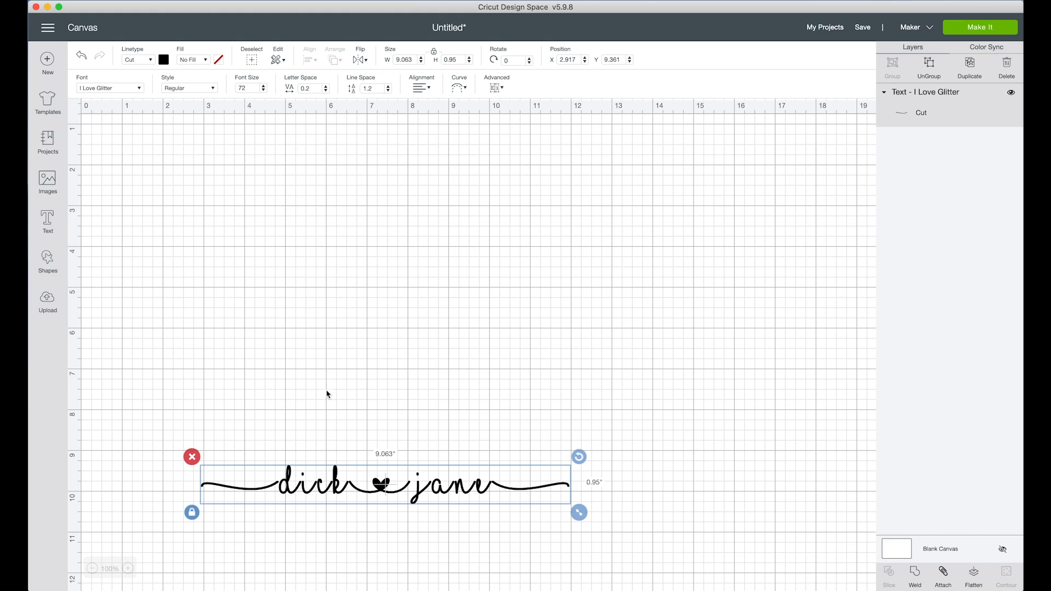
left_click_drag(355, 471, 237, 145)
left_click_drag(389, 485, 313, 139)
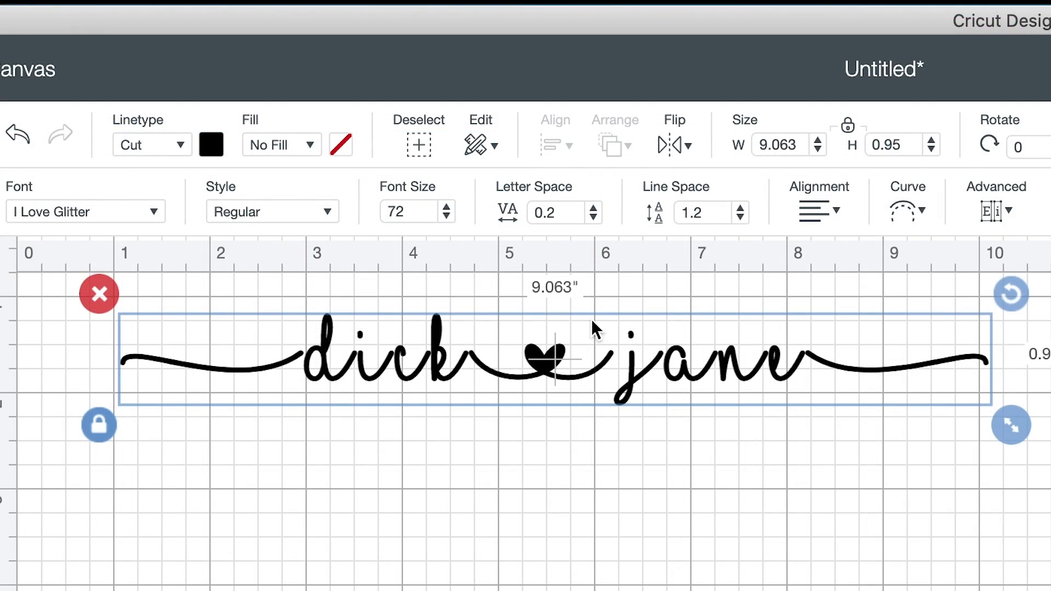
Tighten the letter spacing to -0.7 and enlarge the text proportionally to about 16.88 by 1.94 inches.
left_click(593, 218)
left_click(593, 218)
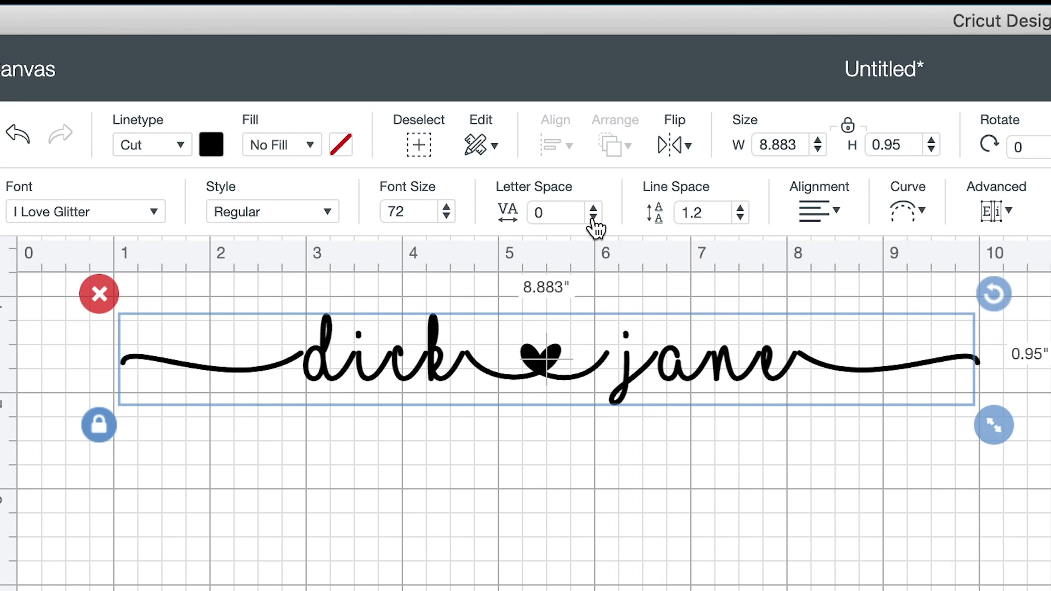
left_click(593, 218)
left_click(593, 218)
left_click(593, 218)
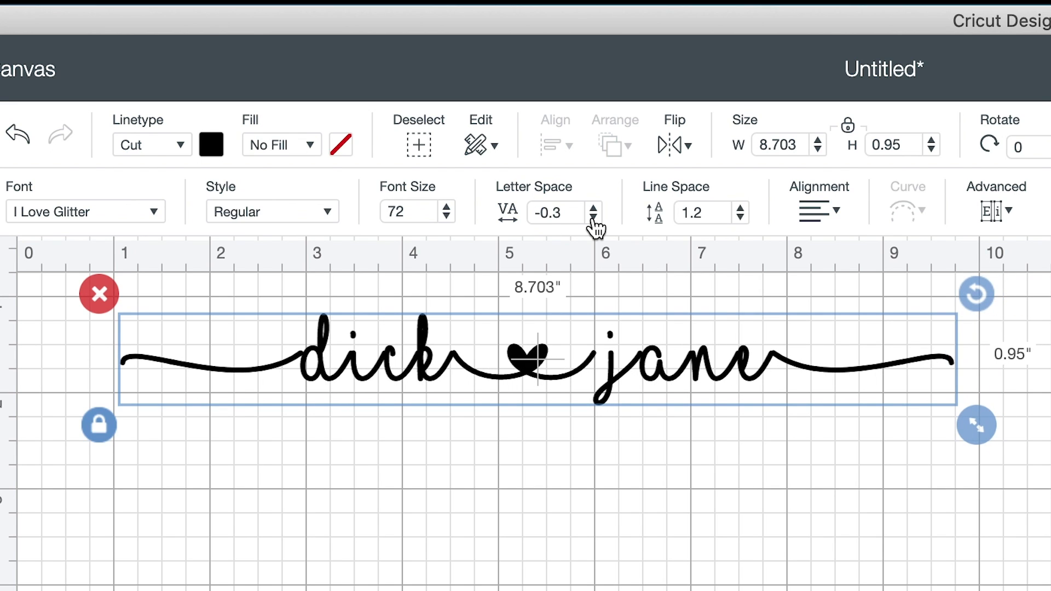
left_click(593, 218)
left_click(593, 218)
left_click(593, 218)
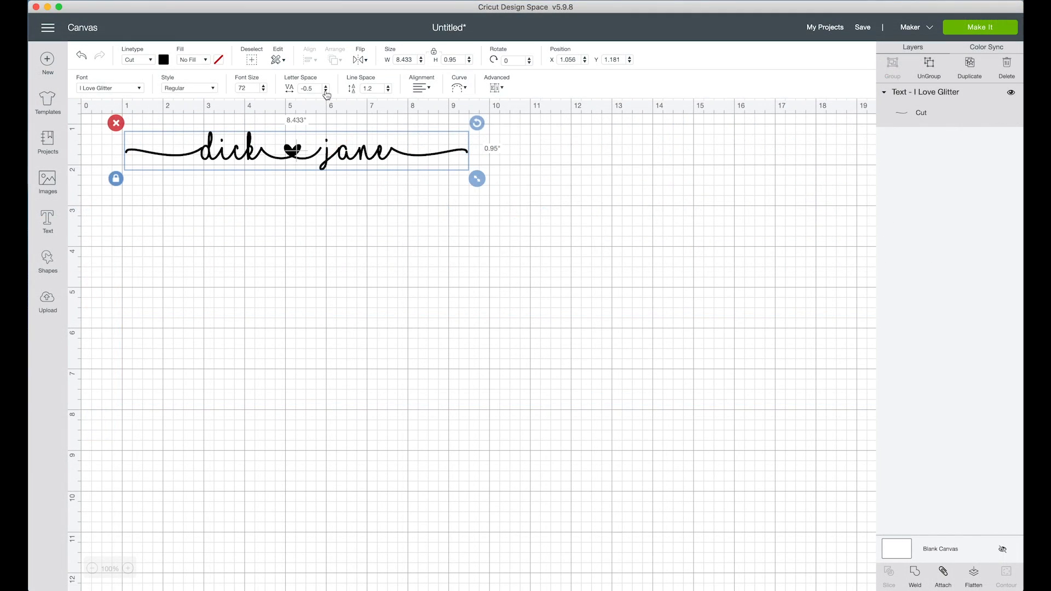
left_click(326, 92)
left_click(326, 91)
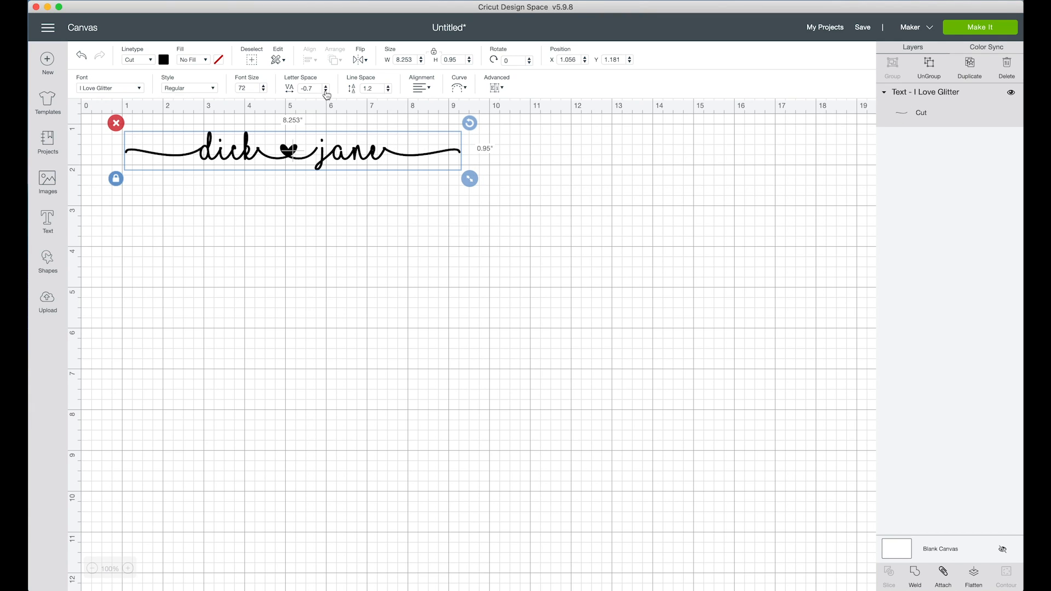
left_click_drag(470, 179, 821, 349)
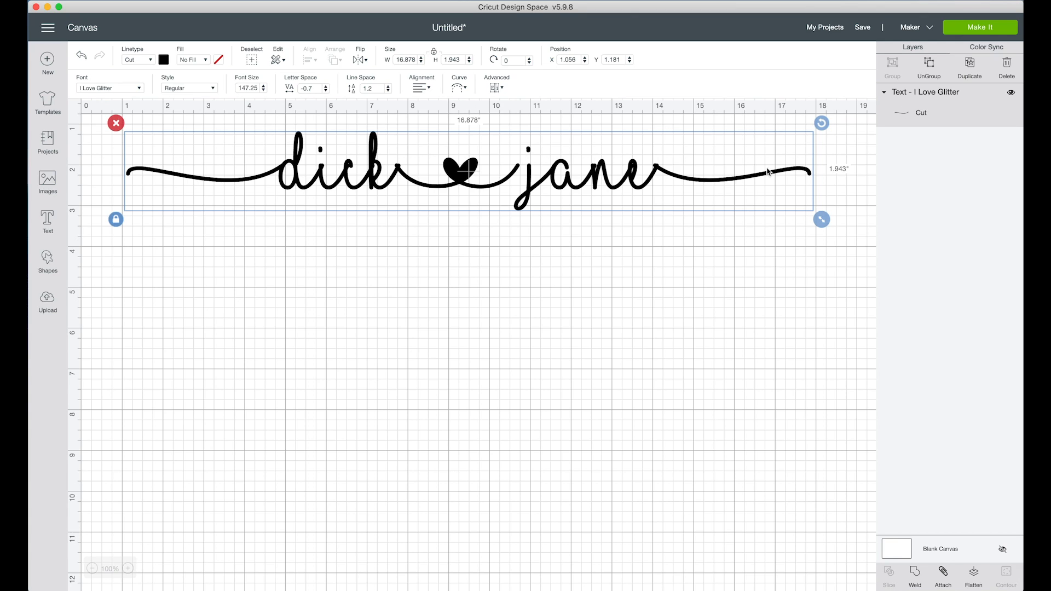
left_click(727, 265)
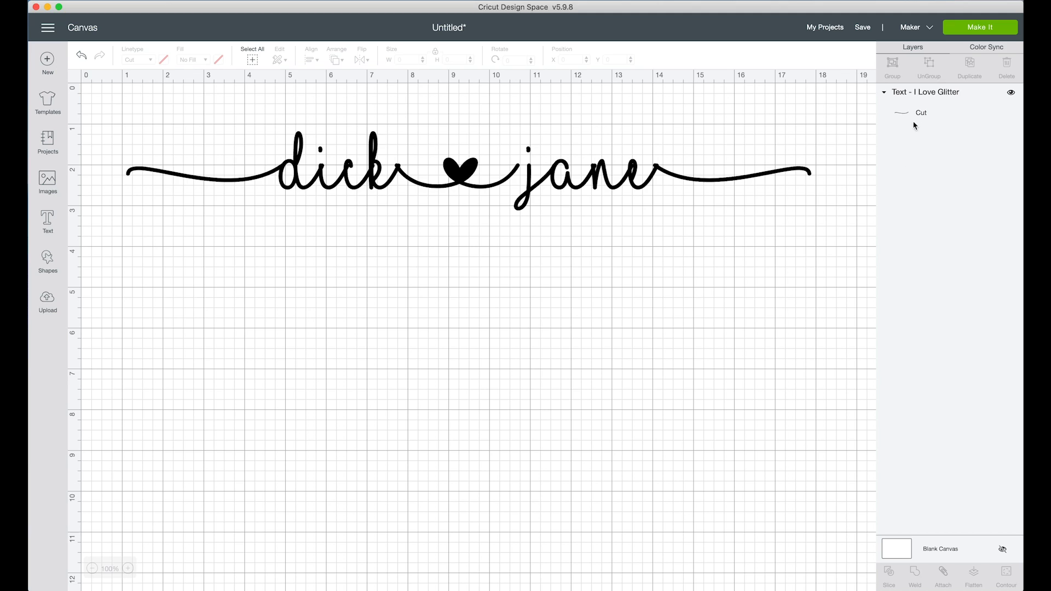
left_click(925, 94)
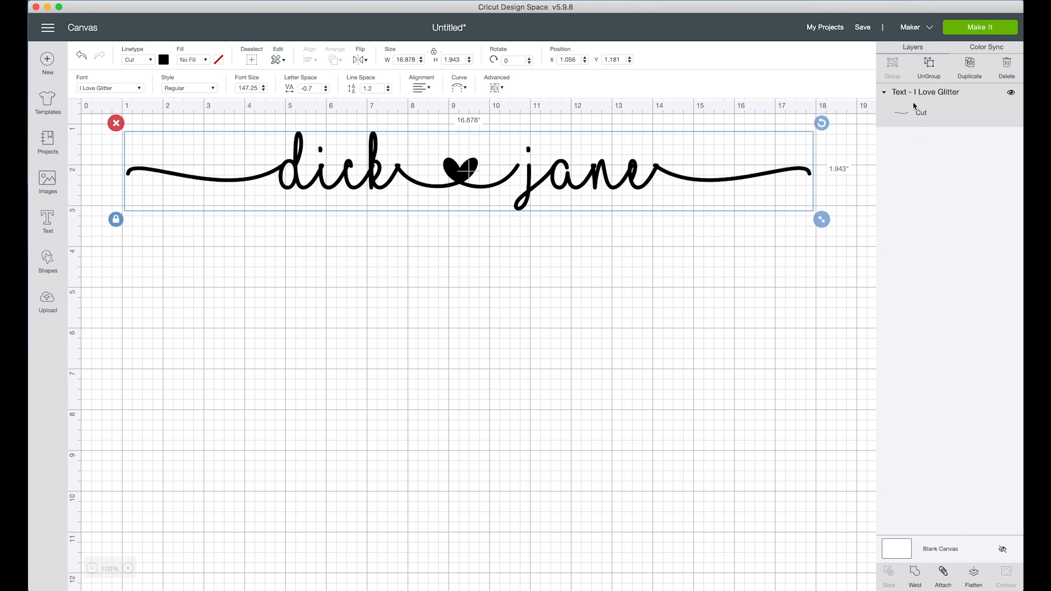
left_click(503, 91)
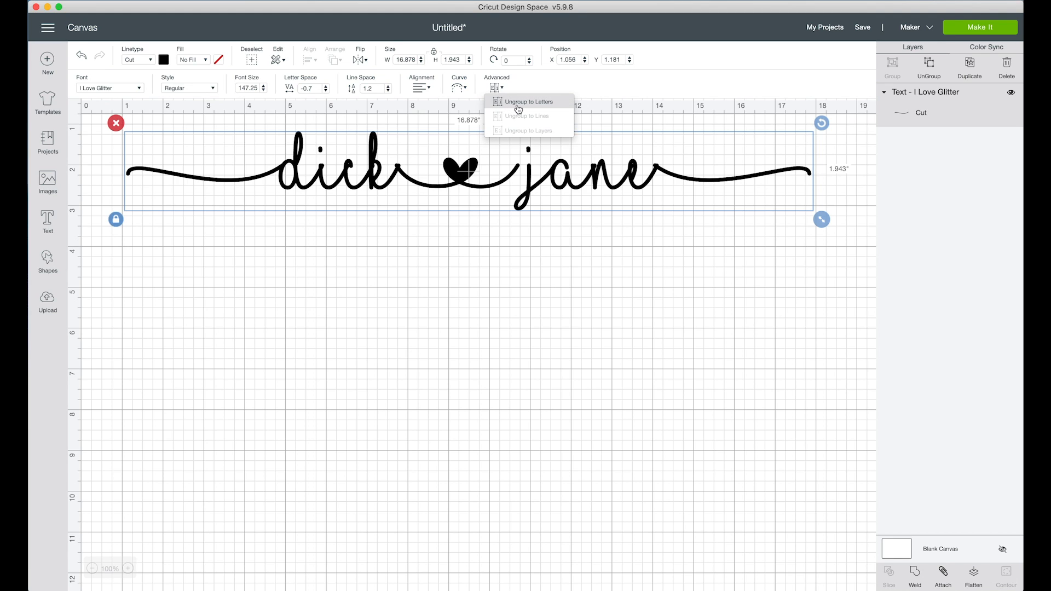
left_click(519, 107)
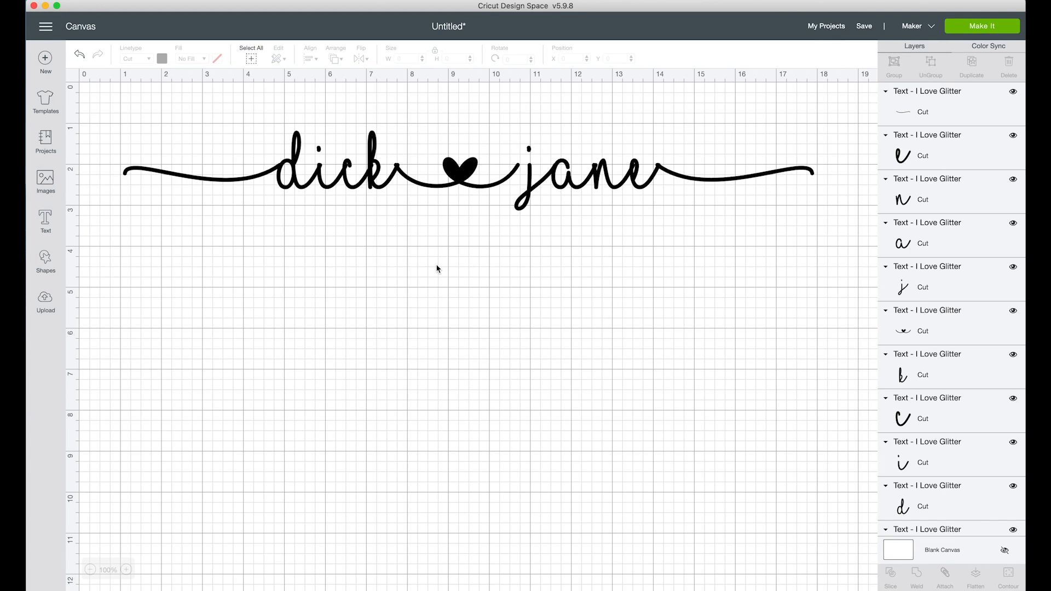
left_click(80, 57)
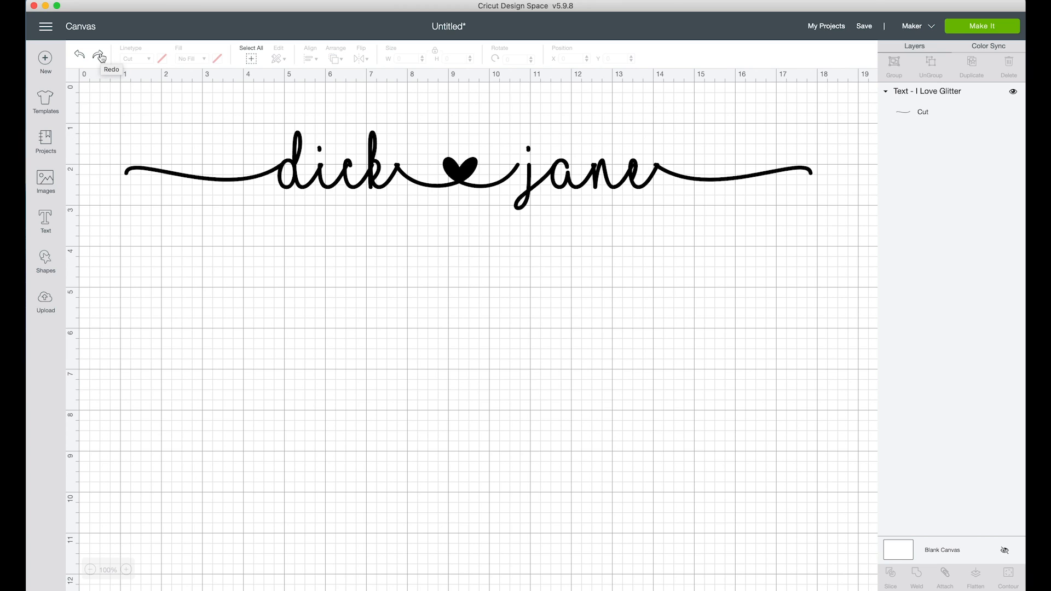
Ungroup the whole script text to letters so every letter and swash becomes a separate object.
left_click(387, 179)
left_click(303, 238)
left_click(197, 181)
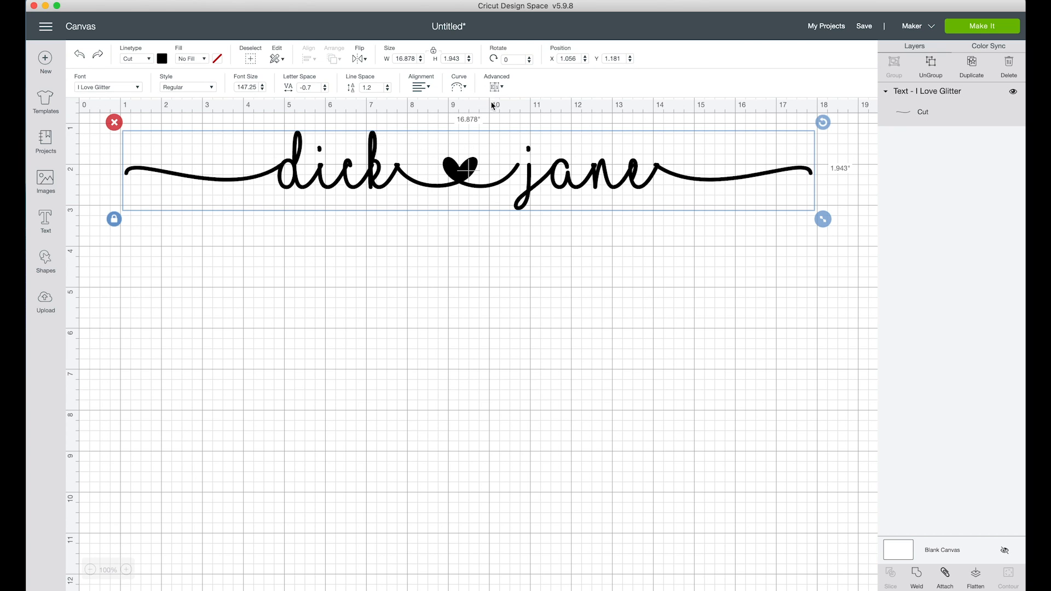
left_click(500, 88)
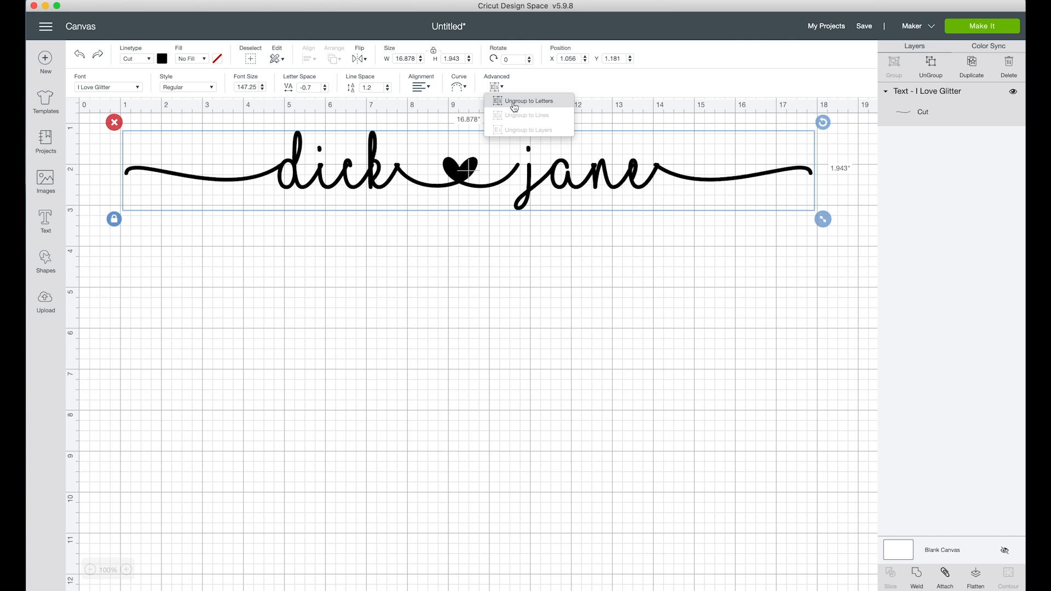
left_click(515, 102)
Check the separated pieces by selecting the leading swash and the first name's letters one at a time.
left_click(304, 285)
left_click(218, 181)
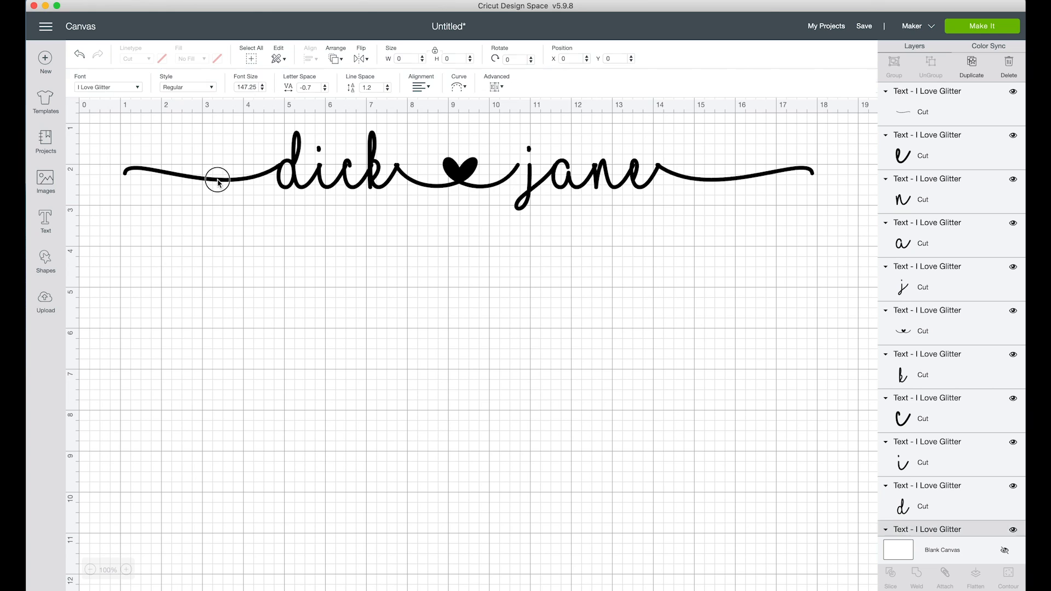
left_click(257, 219)
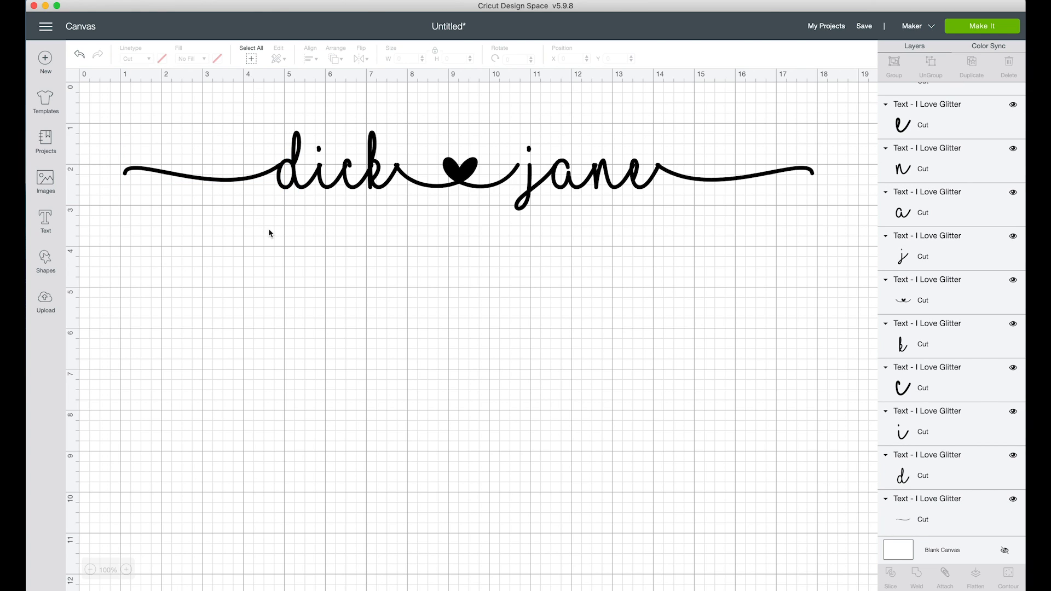
left_click(297, 161)
left_click(327, 251)
left_click(322, 177)
left_click(335, 245)
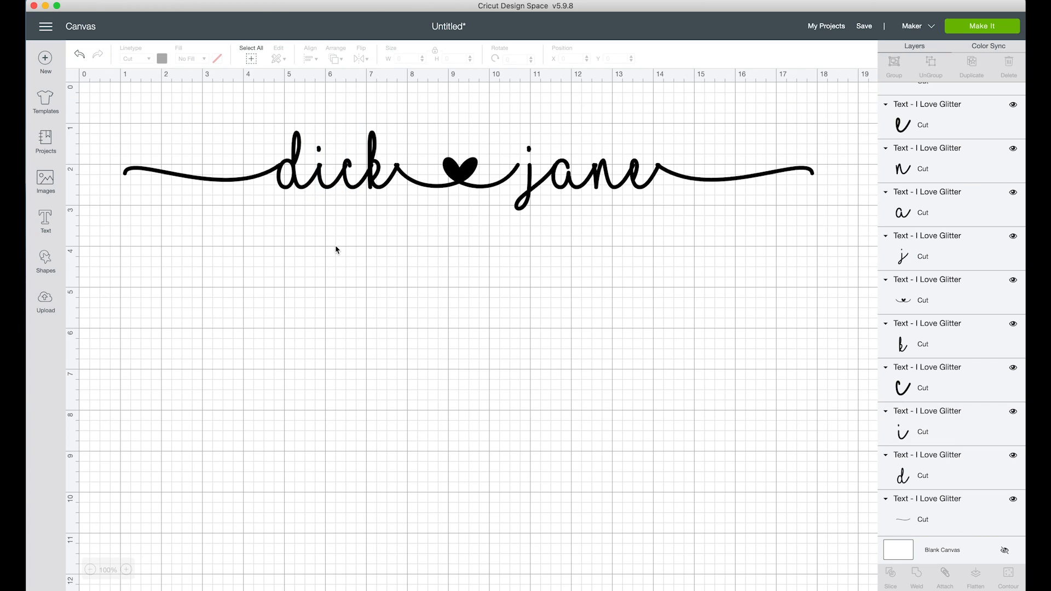
left_click(352, 190)
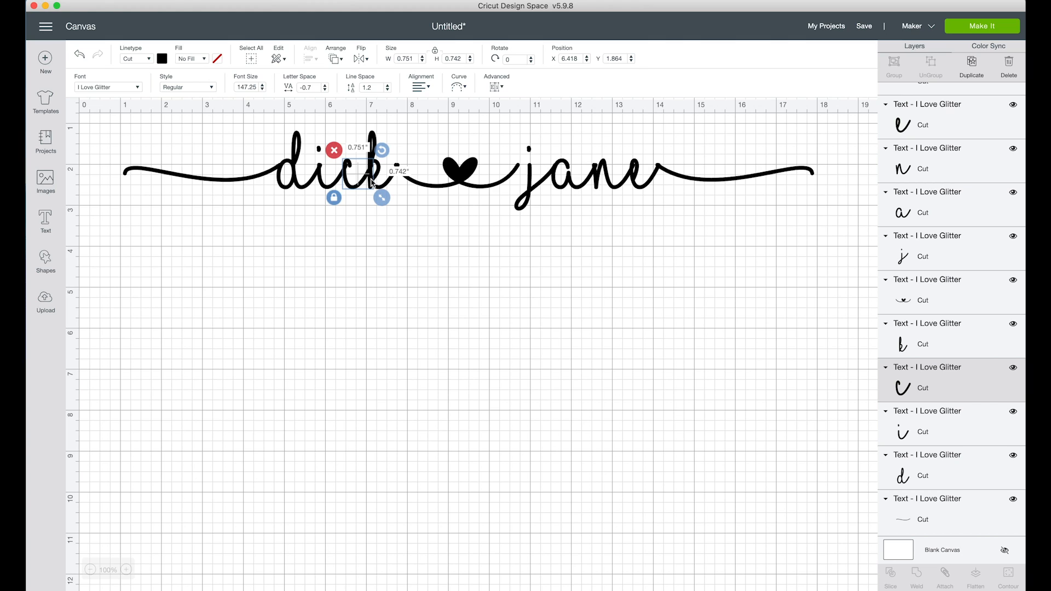
left_click(429, 242)
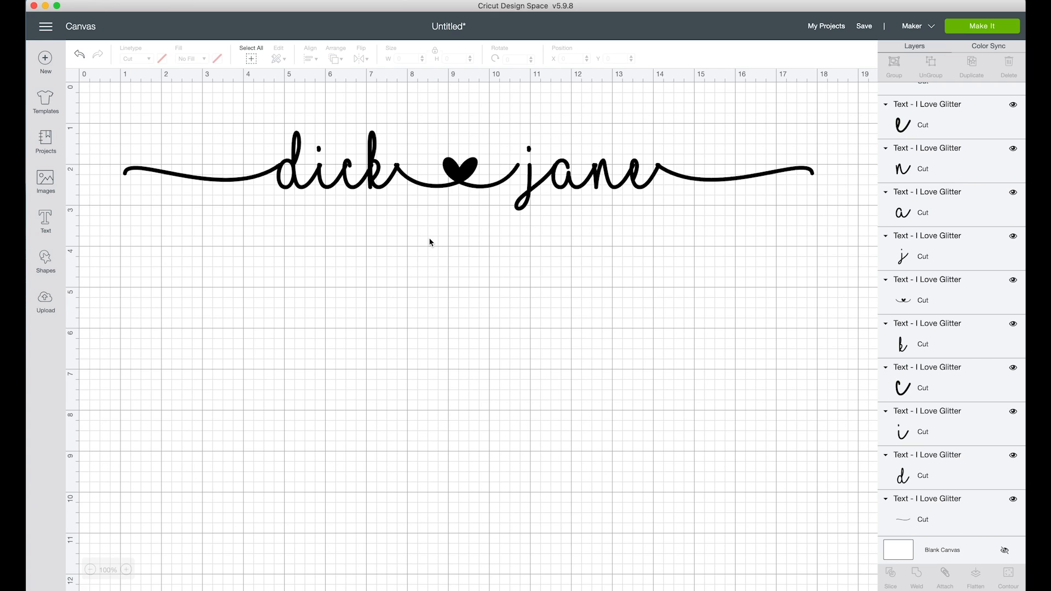
Move the leading swash away from the d to X 0.667, keeping it at Y 1.975.
left_click(226, 184)
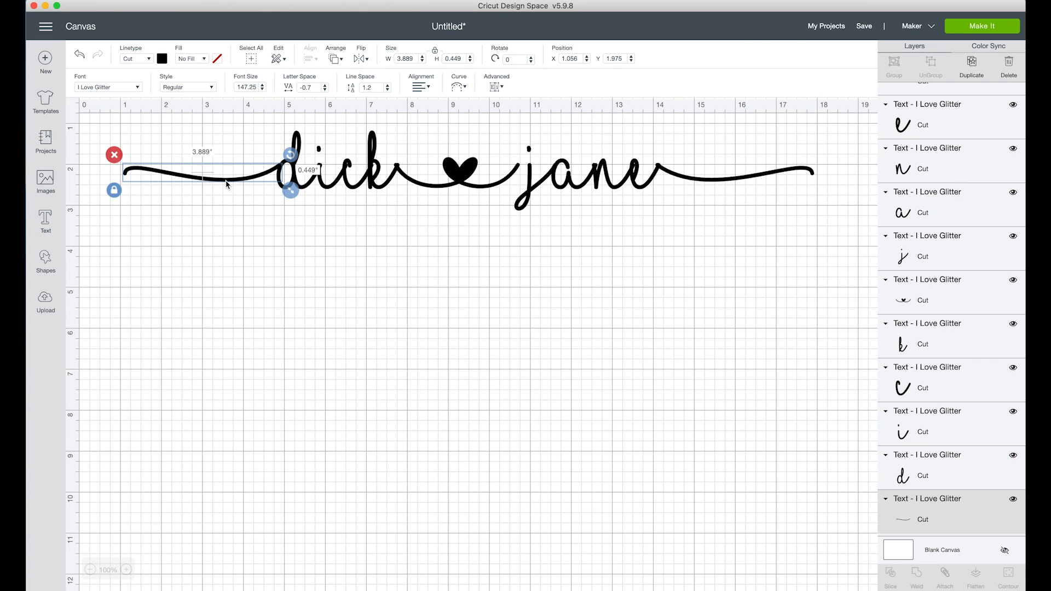
left_click(173, 178)
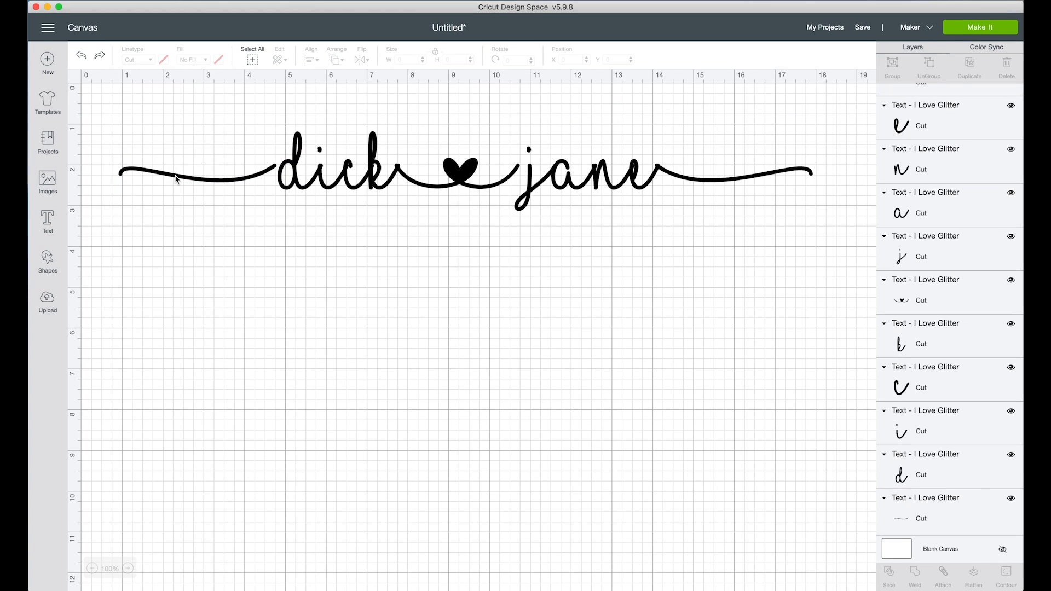
left_click(175, 179)
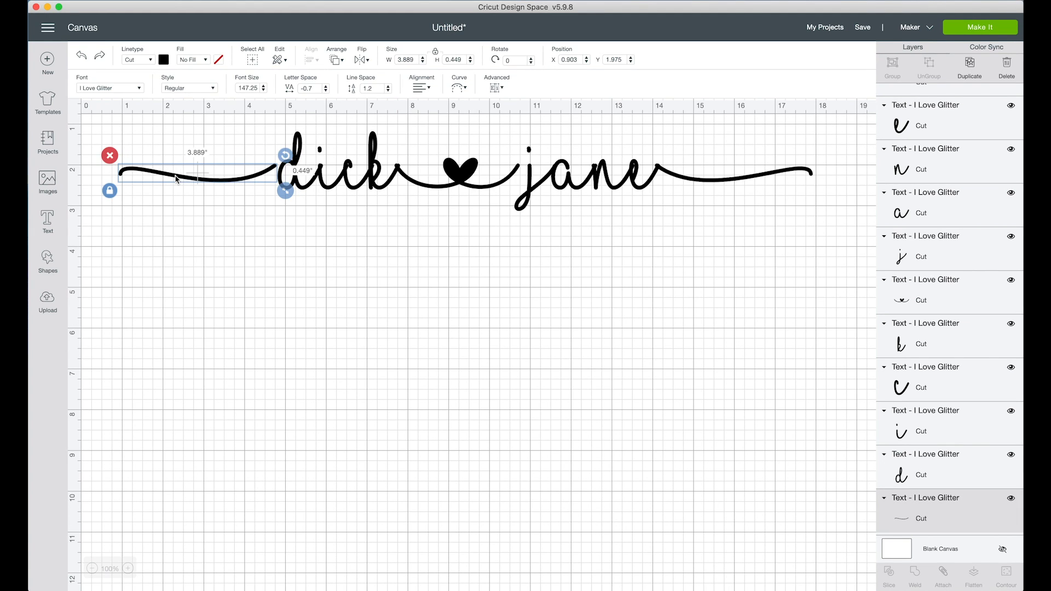
mouse_move(176, 178)
left_mouse_down()
mouse_move(147, 177)
mouse_move(179, 176)
mouse_move(153, 177)
mouse_move(167, 178)
left_mouse_up()
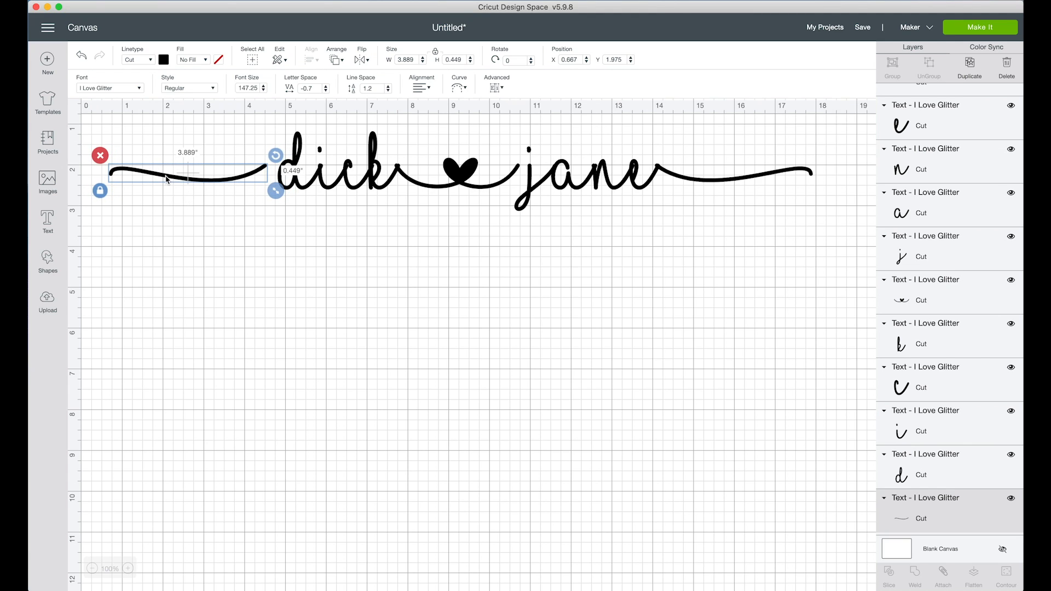
Move the d towards the leading swash until they overlap, at X 4.426 and Y 1.181.
left_click(297, 189)
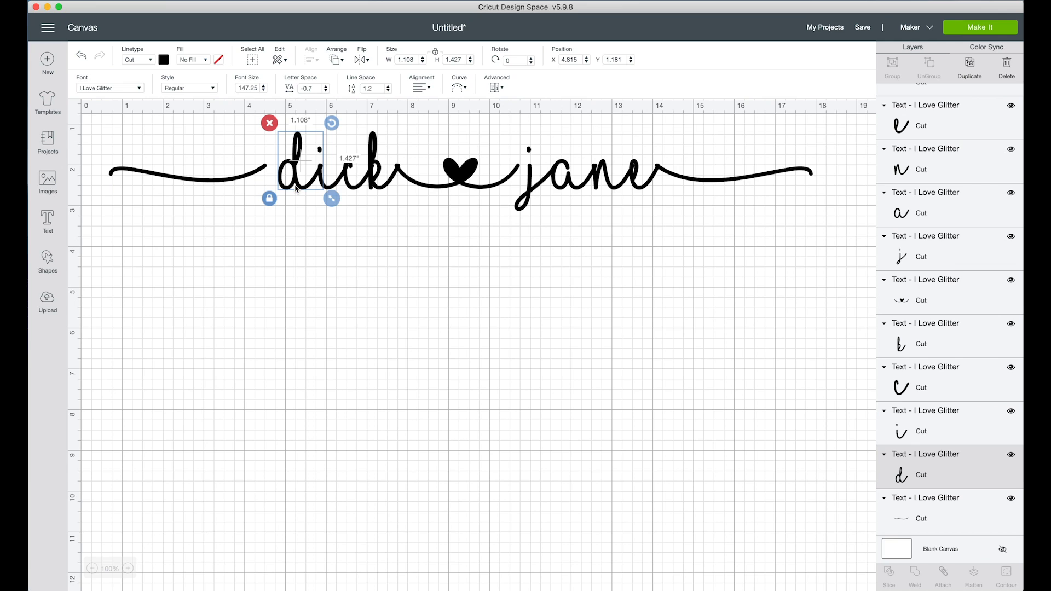
left_click(291, 187)
left_click_drag(291, 187, 268, 190)
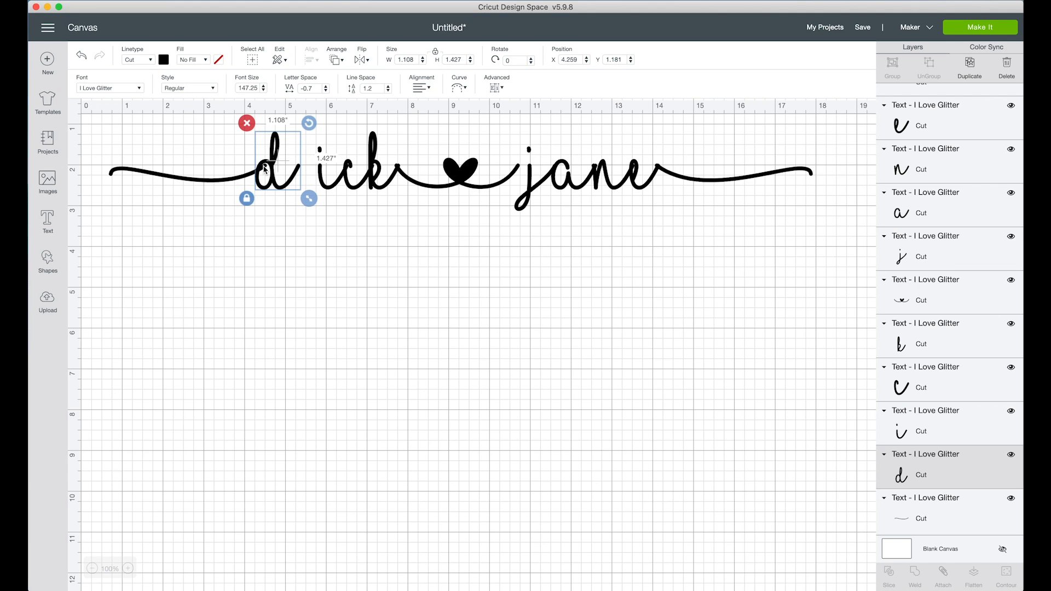
left_click_drag(264, 190, 271, 191)
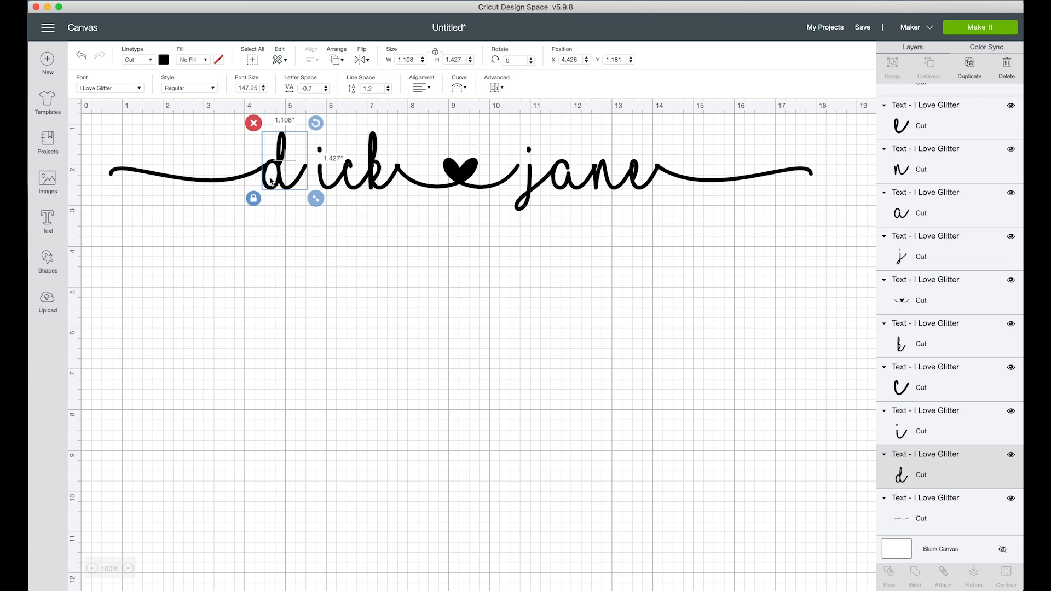
Move the i towards the d until their strokes connect, at X 5.432 and Y 1.555.
left_click(329, 189)
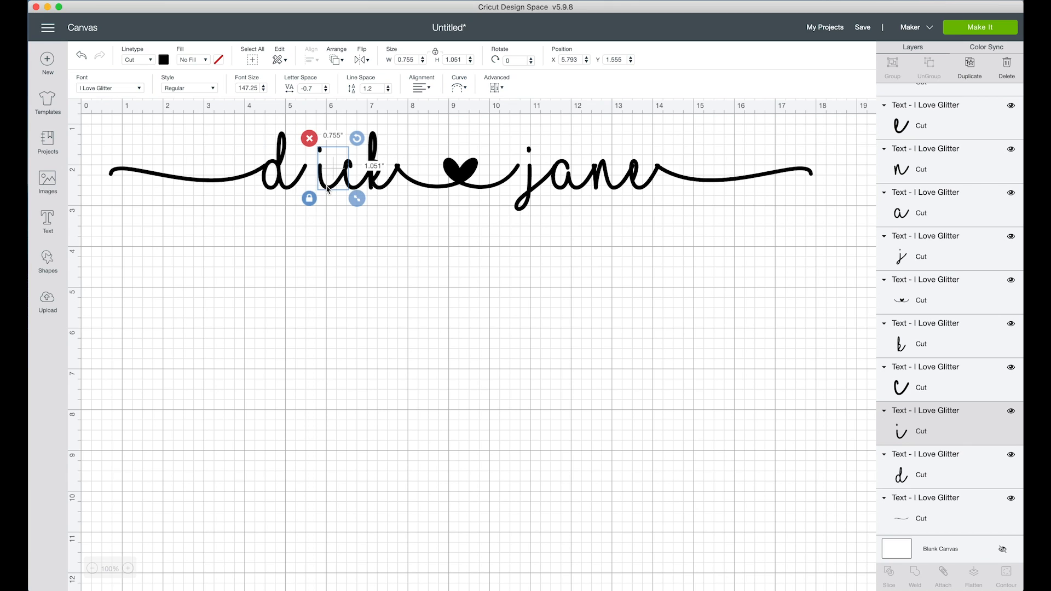
left_click_drag(327, 189, 305, 189)
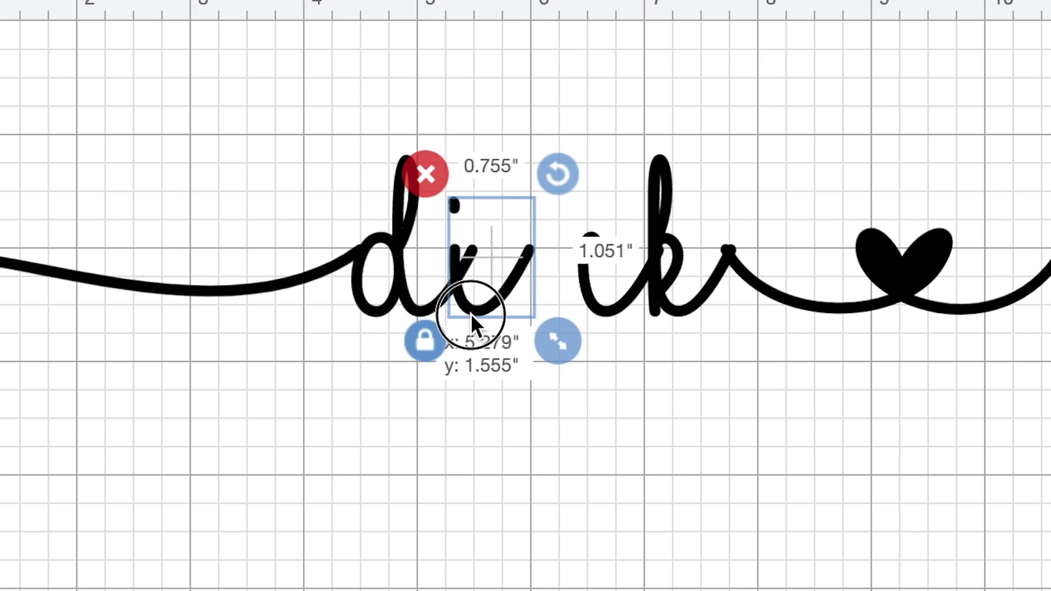
left_click_drag(471, 313, 488, 329)
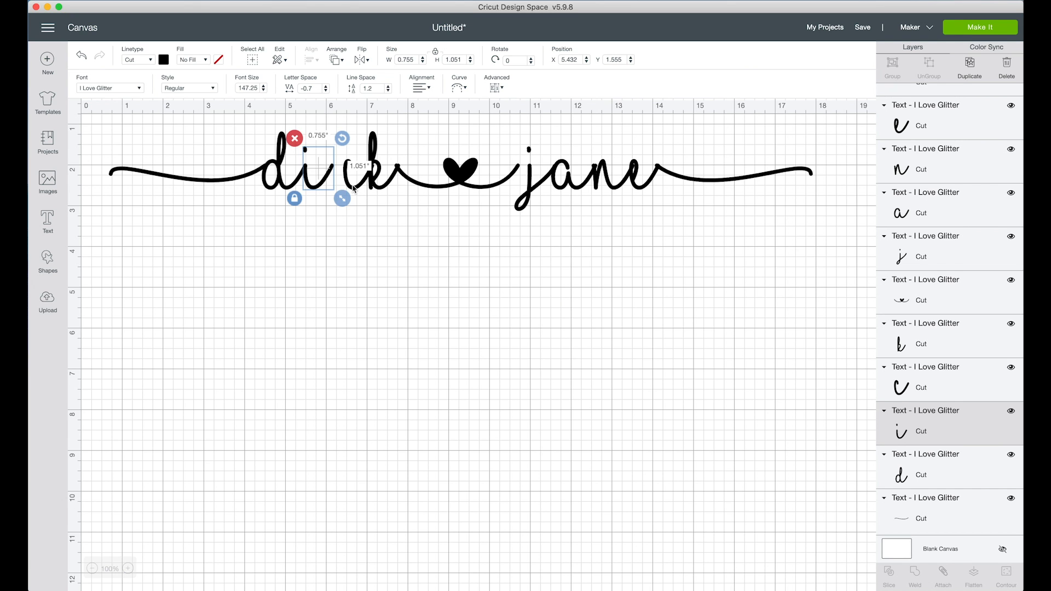
Close the gaps after the i by moving the c, the k and the heart connector, with the connector at X 7.524.
left_click(601, 301)
left_click_drag(353, 186, 418, 186)
left_click(376, 190)
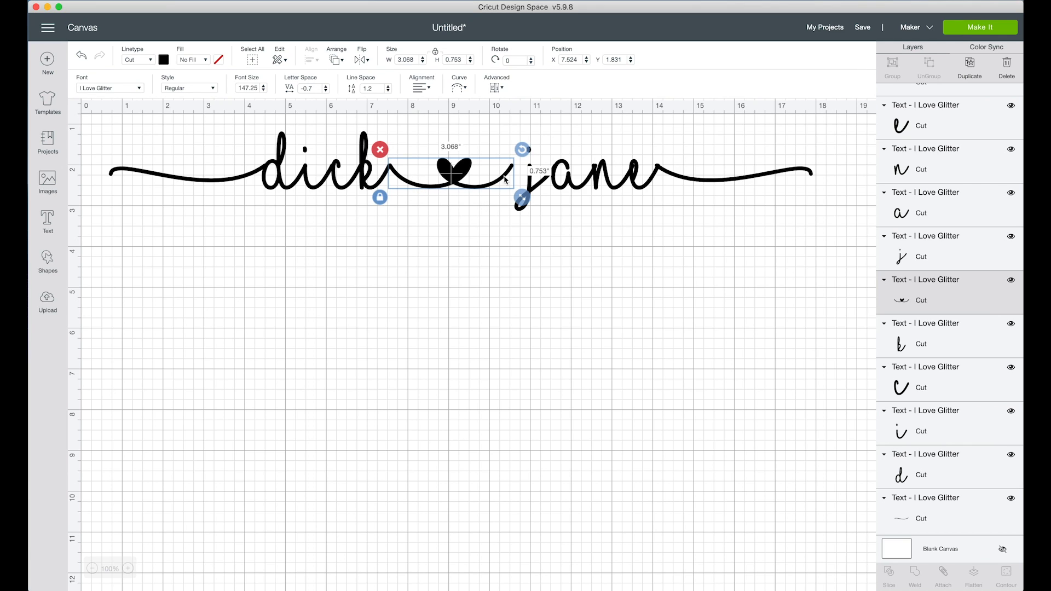
Connect the j to the heart connector, and move the a and n together to about X 11.07 to meet the j.
left_click_drag(530, 187, 594, 189)
left_click(600, 189)
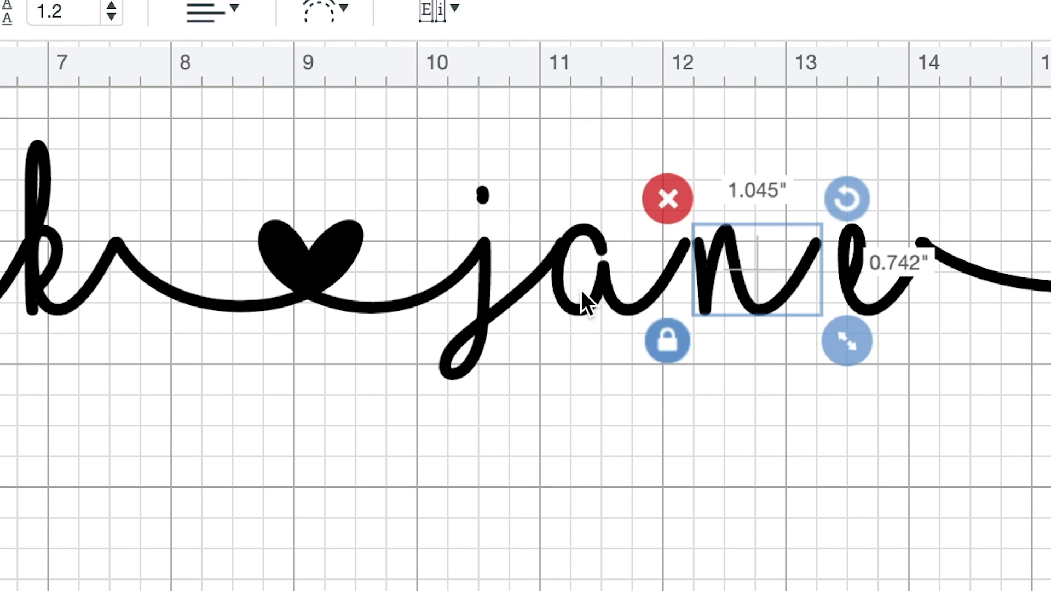
left_click(582, 303, "shift")
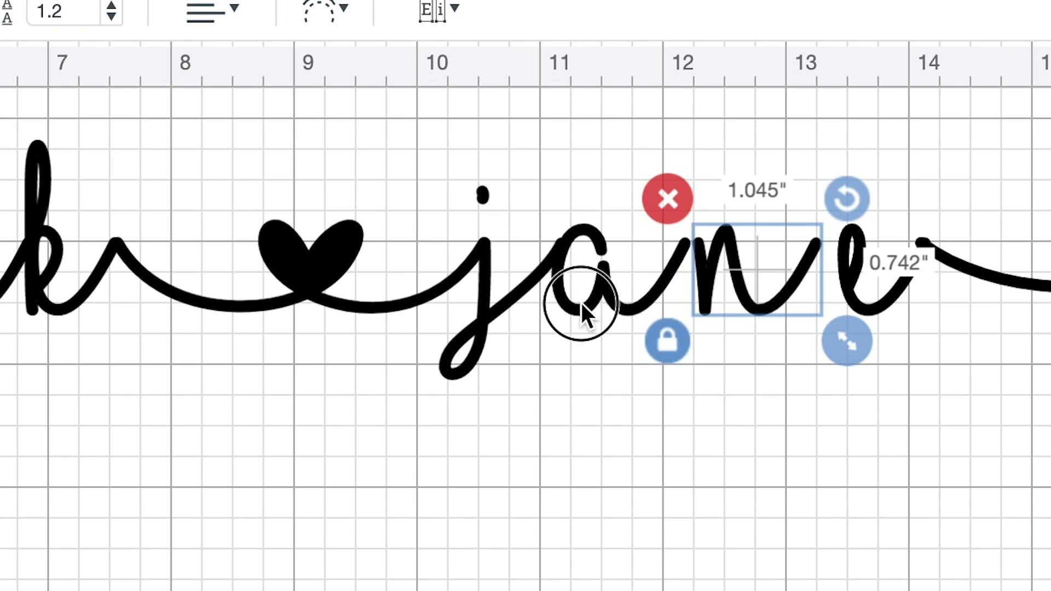
left_click_drag(581, 304, 578, 303)
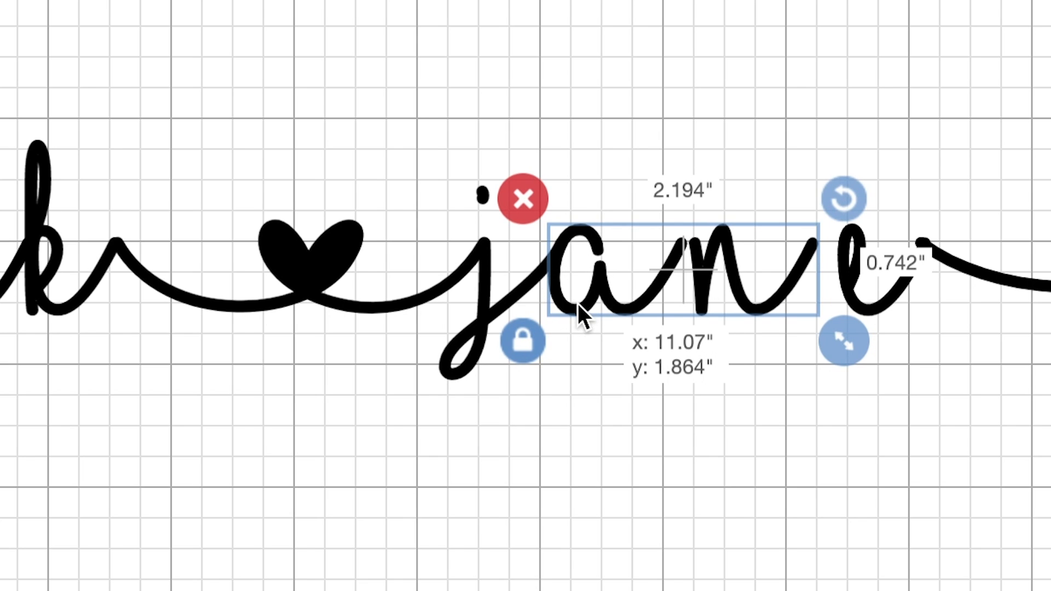
Move the n to X 12.107 against the a, and the e to X 13.091 against the n.
left_click(758, 423)
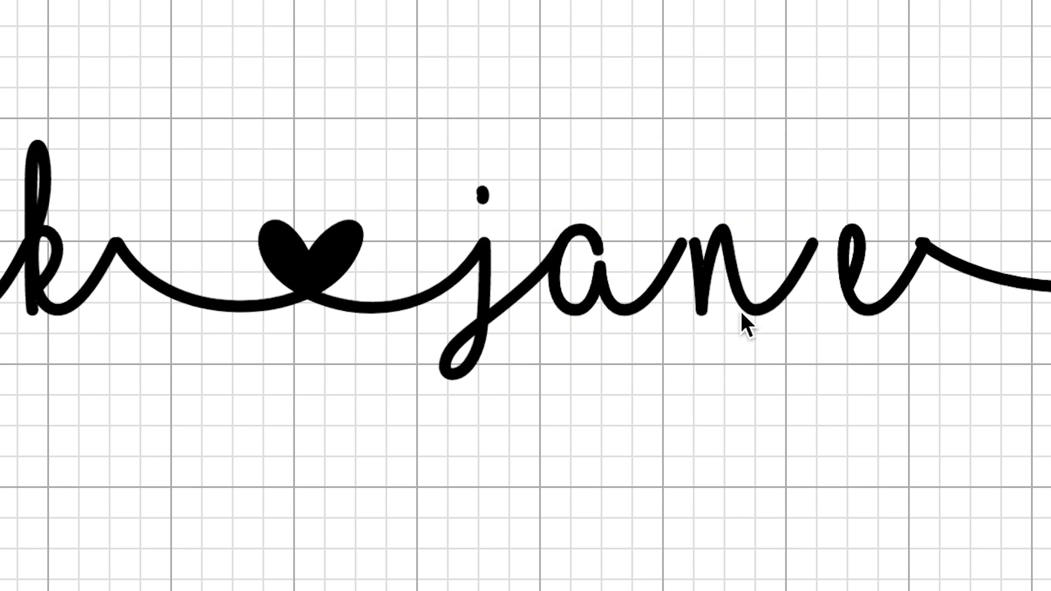
left_click_drag(743, 292, 729, 299)
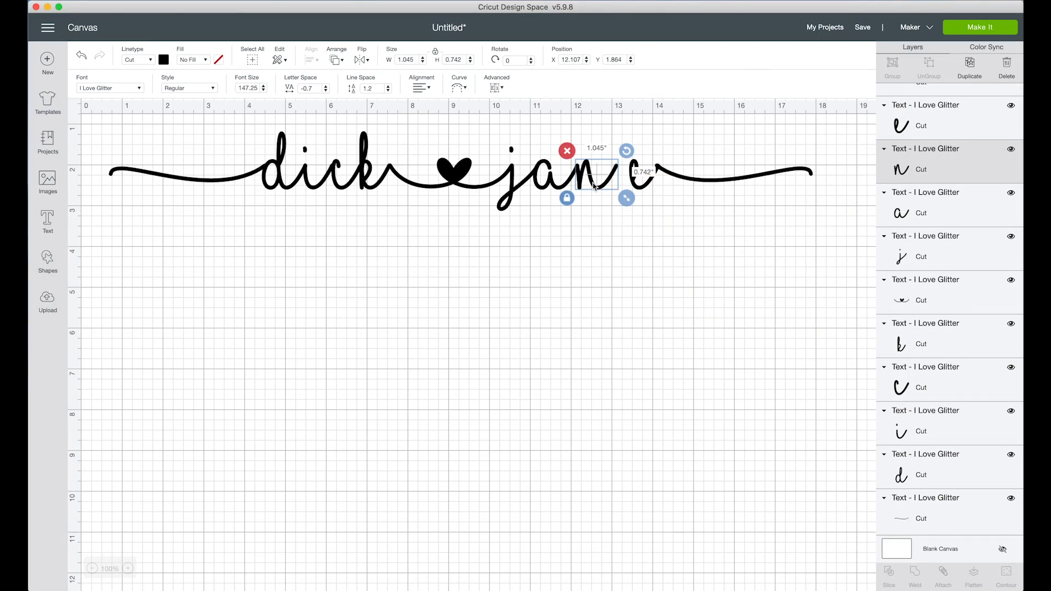
left_click_drag(642, 191, 630, 192)
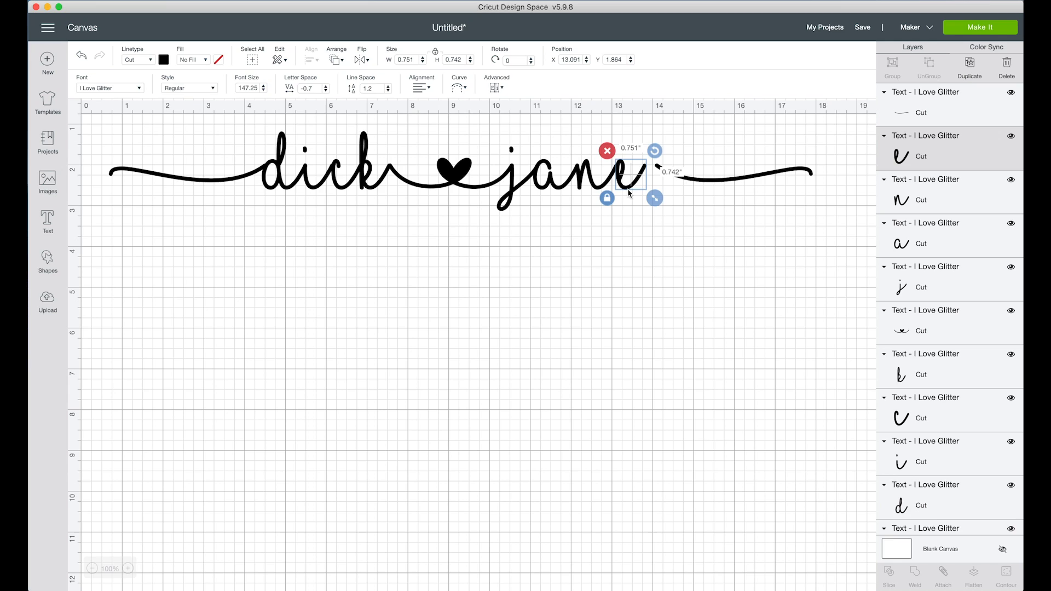
Move the trailing swash towards the final e so its start meets the letter's end stroke.
left_click(692, 182)
left_click_drag(692, 182, 681, 182)
left_click(632, 252)
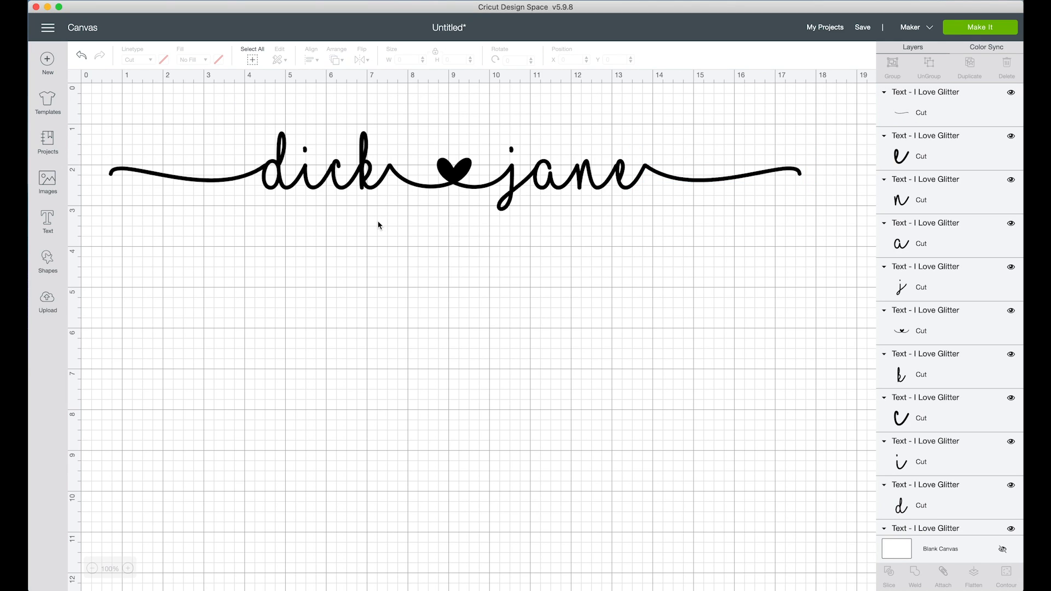
Nudge the c, the k and the heart connector closer to the i, placing the connector at X 7.454.
left_click(339, 189)
double_click(339, 189)
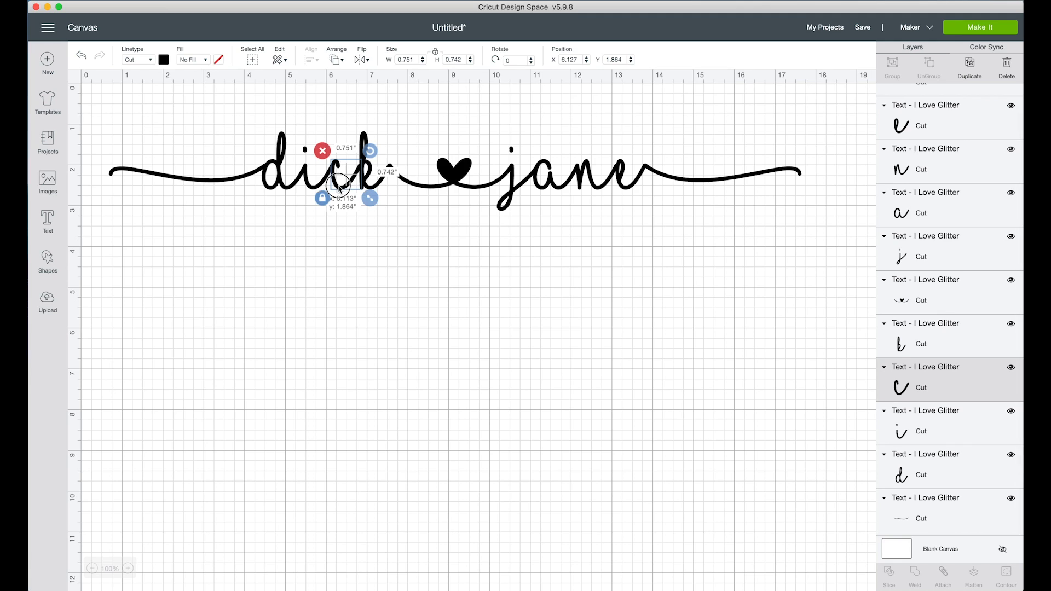
left_click(340, 188)
left_click_drag(340, 189, 414, 187)
left_click(374, 192)
left_click(416, 186)
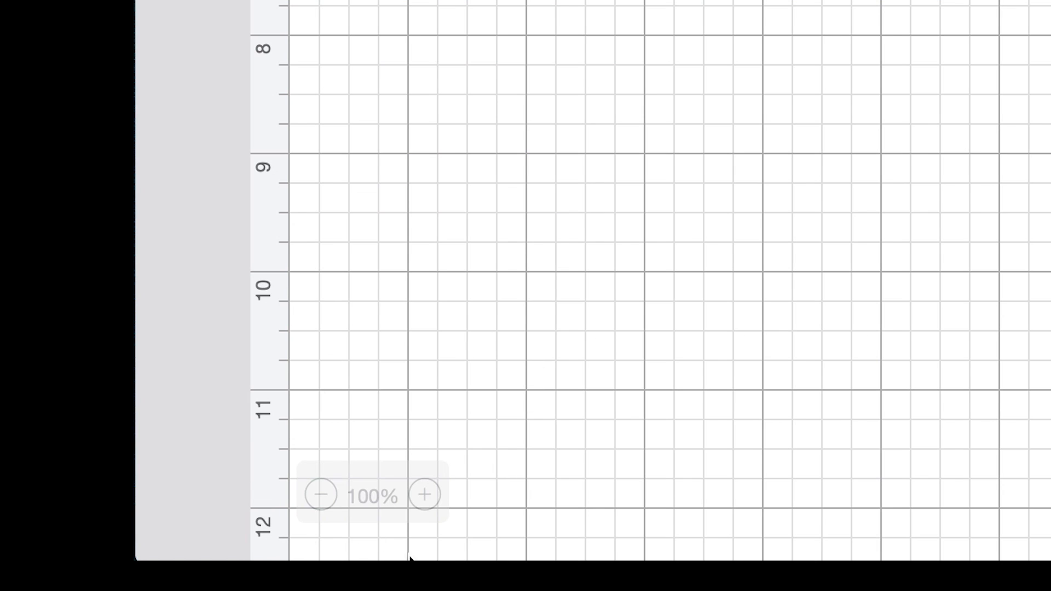
Enlarge the leading swash proportionally to about 6.389 by 0.737 inches.
left_click(426, 496)
left_click(426, 496)
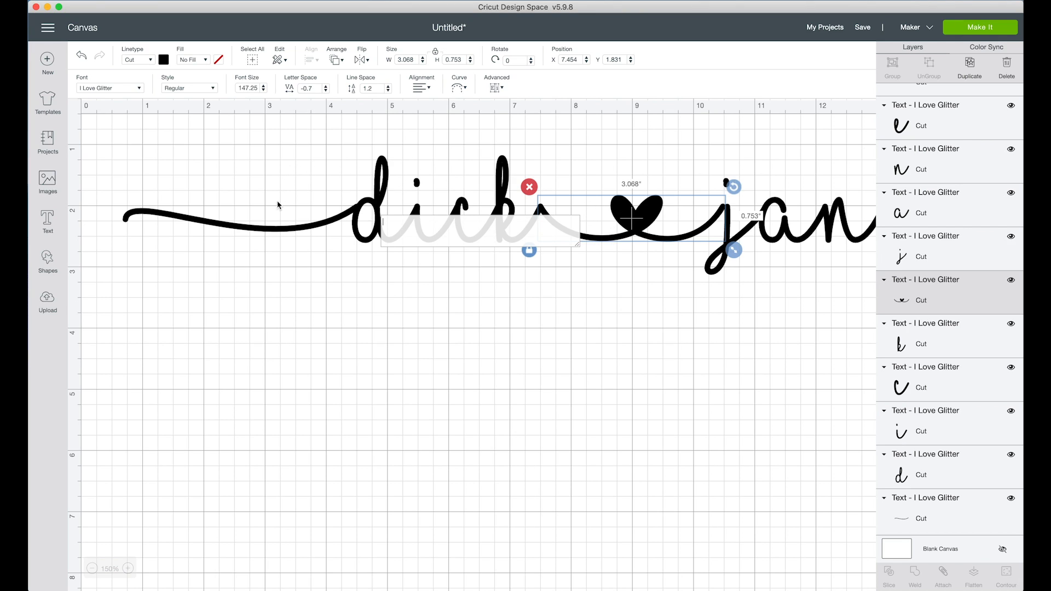
left_click(272, 241)
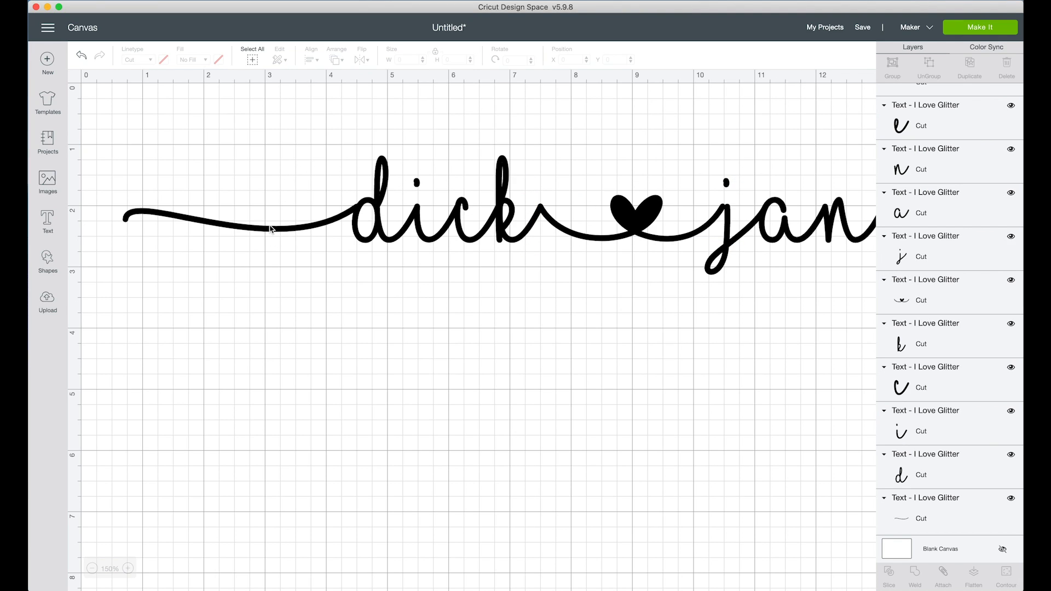
left_click(272, 229)
left_click_drag(370, 243, 524, 372)
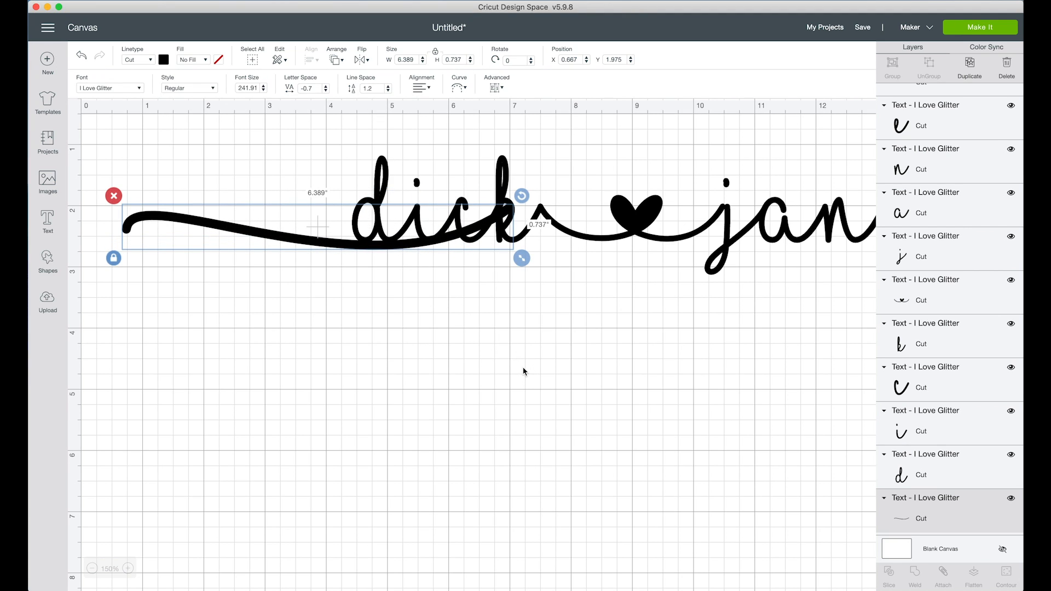
Undo the leading swash's enlargement and fine-tune the first name's letters, nudging the d to X 4.418, the i slightly, and the c to X 6.091.
left_click(524, 372)
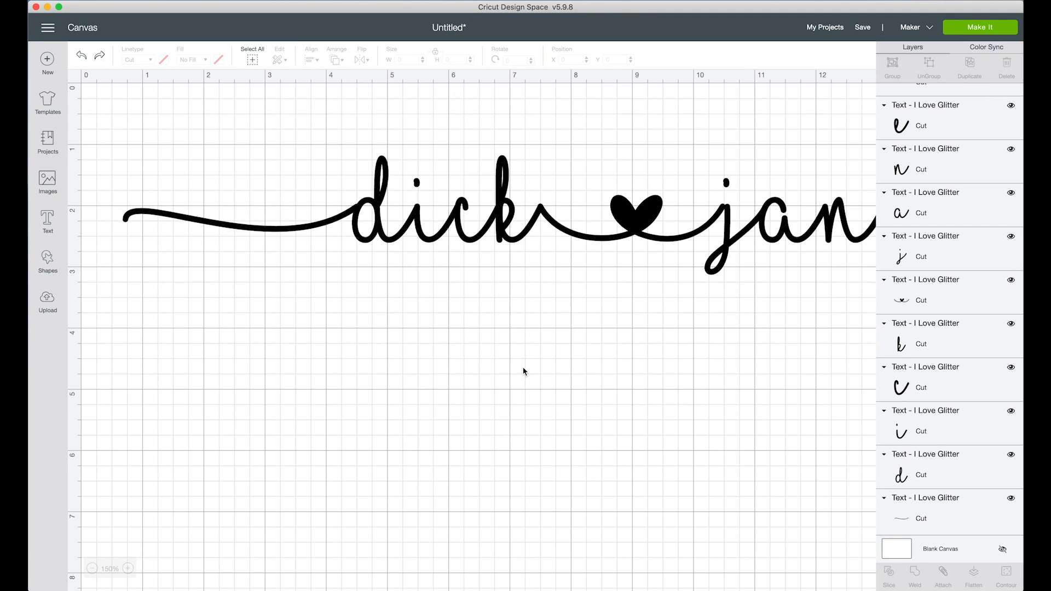
left_click(128, 569)
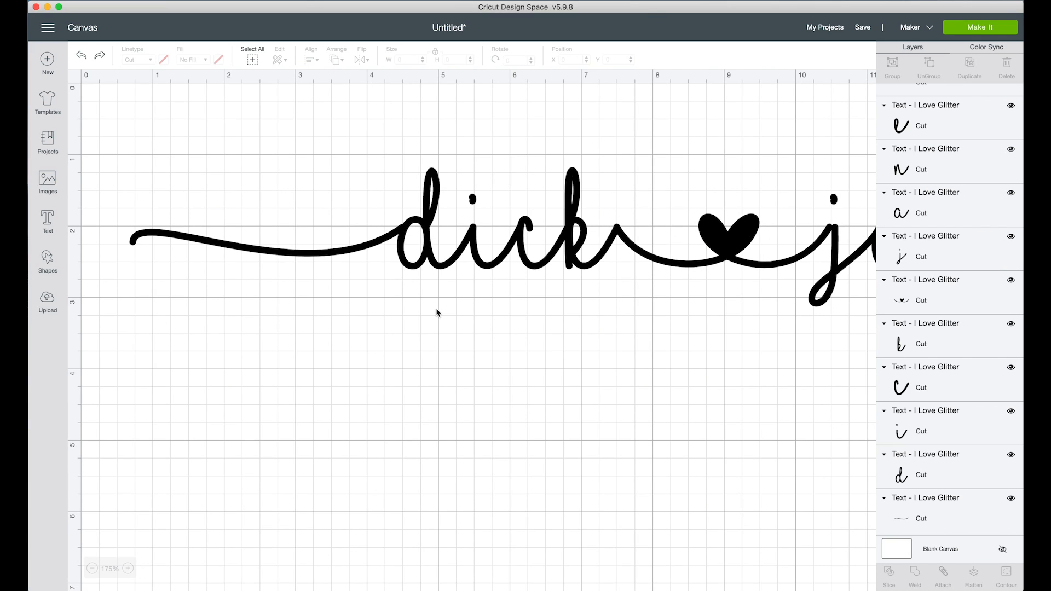
left_click(413, 268)
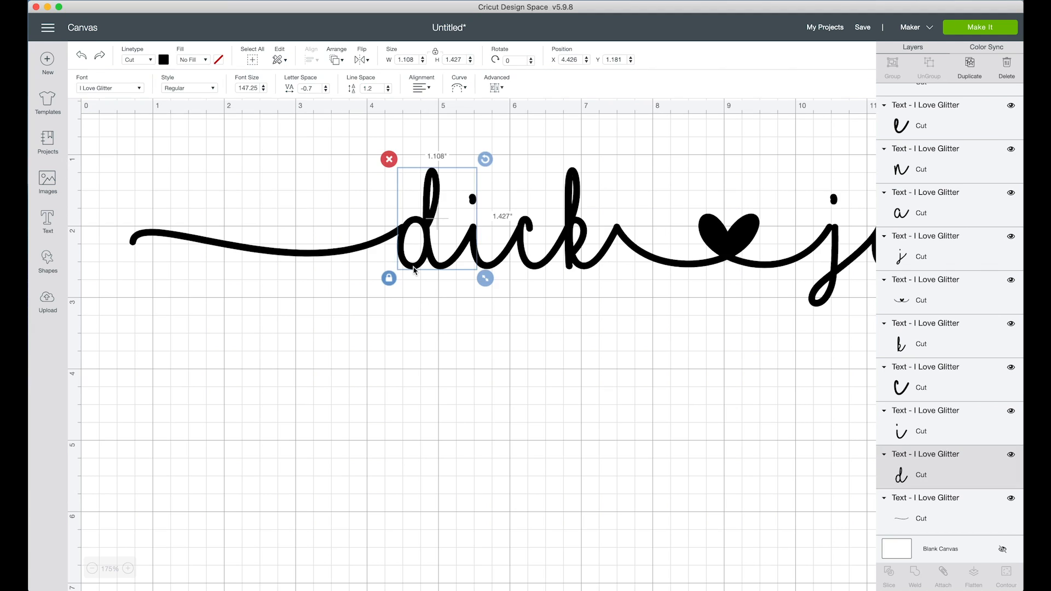
left_click_drag(414, 268, 413, 268)
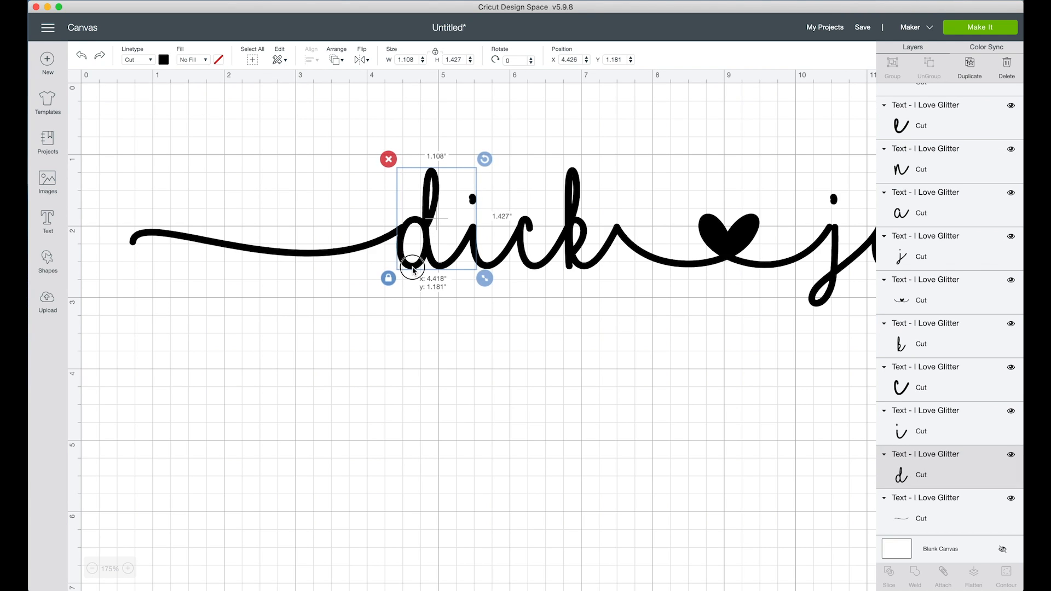
double_click(413, 268)
left_click_drag(482, 268, 486, 268)
left_click_drag(549, 265, 550, 265)
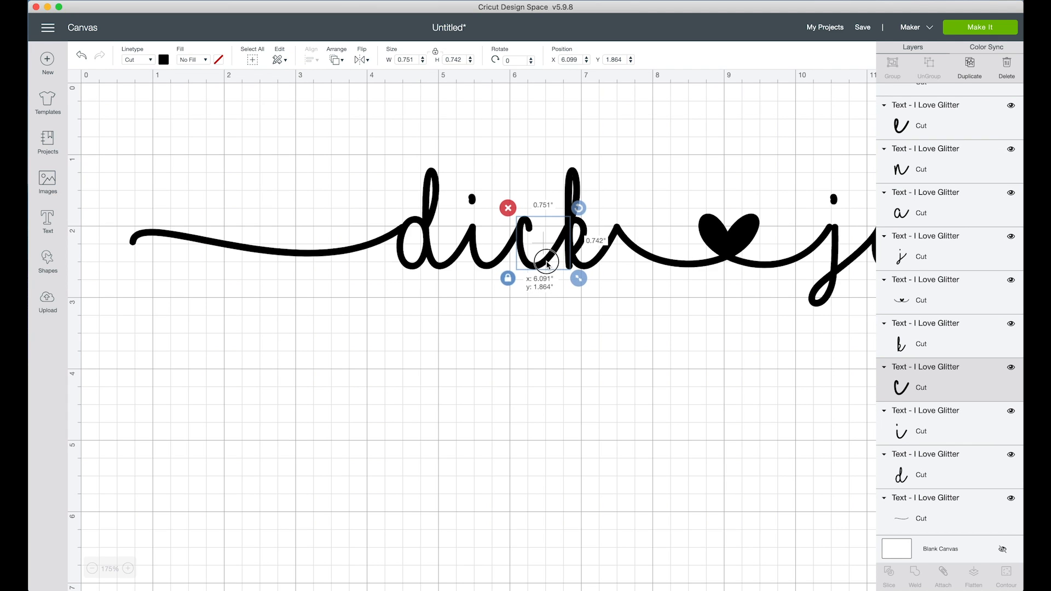
left_click(589, 268)
Move the j, the a and the n slightly closer to the heart connector, placing the a at X 11.022.
scroll(671, 338, "right", 5)
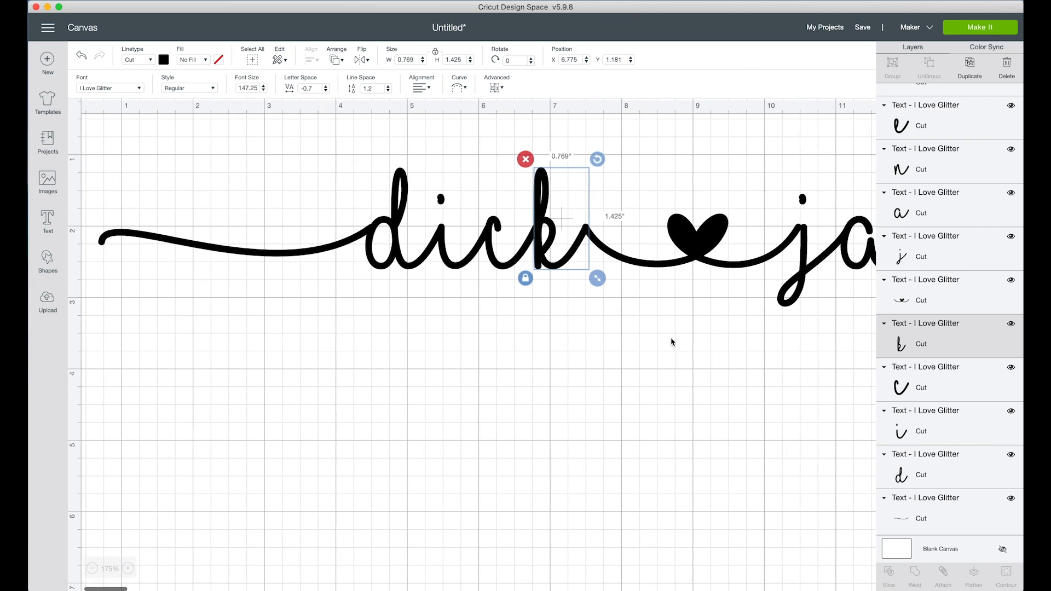
scroll(671, 337, "right", 6)
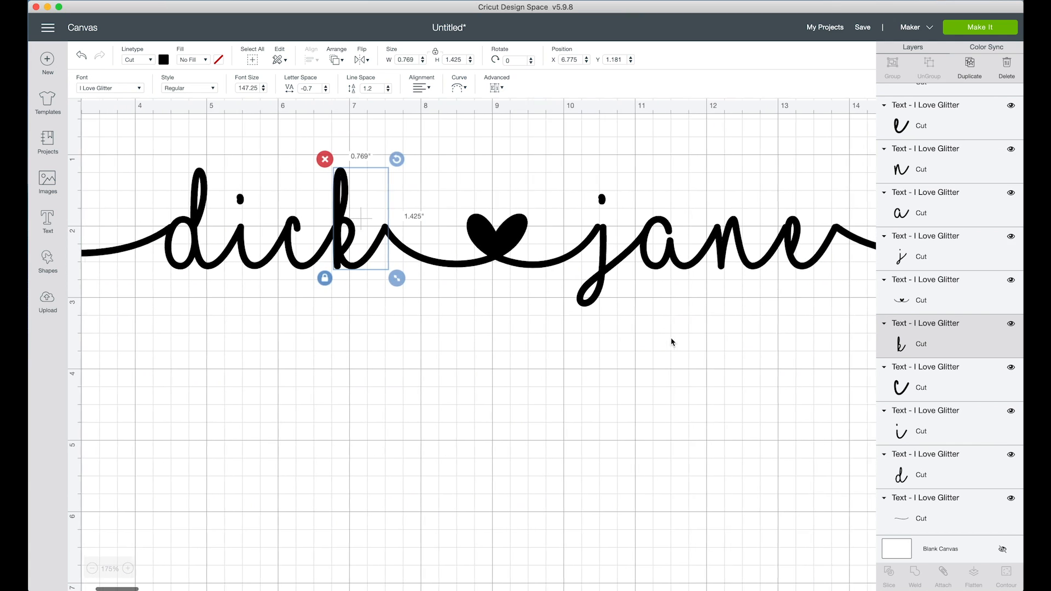
left_click(597, 265)
left_click_drag(596, 266, 592, 266)
left_click(652, 267)
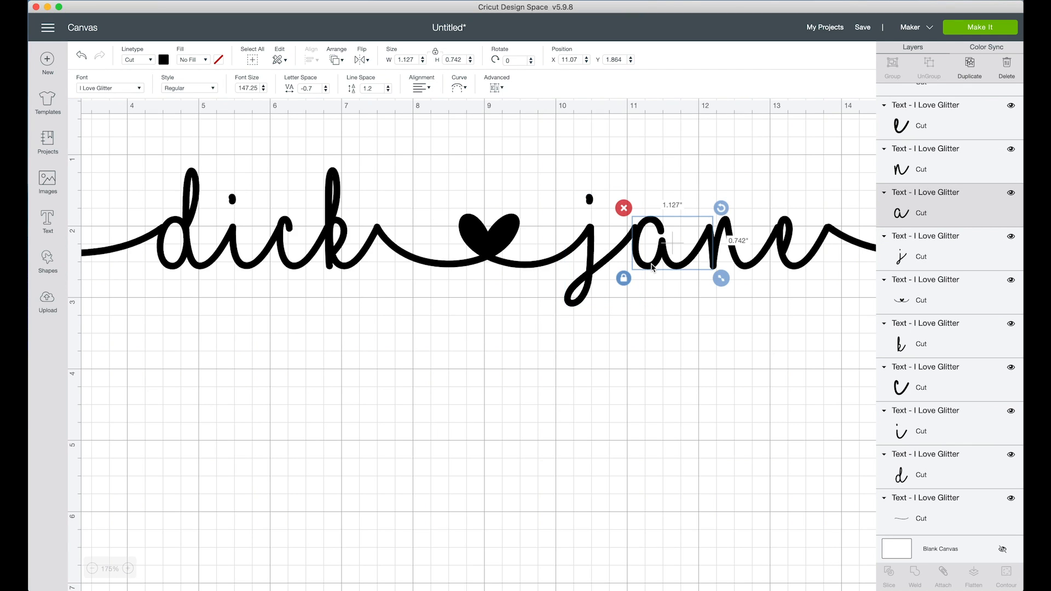
left_click_drag(653, 268, 648, 268)
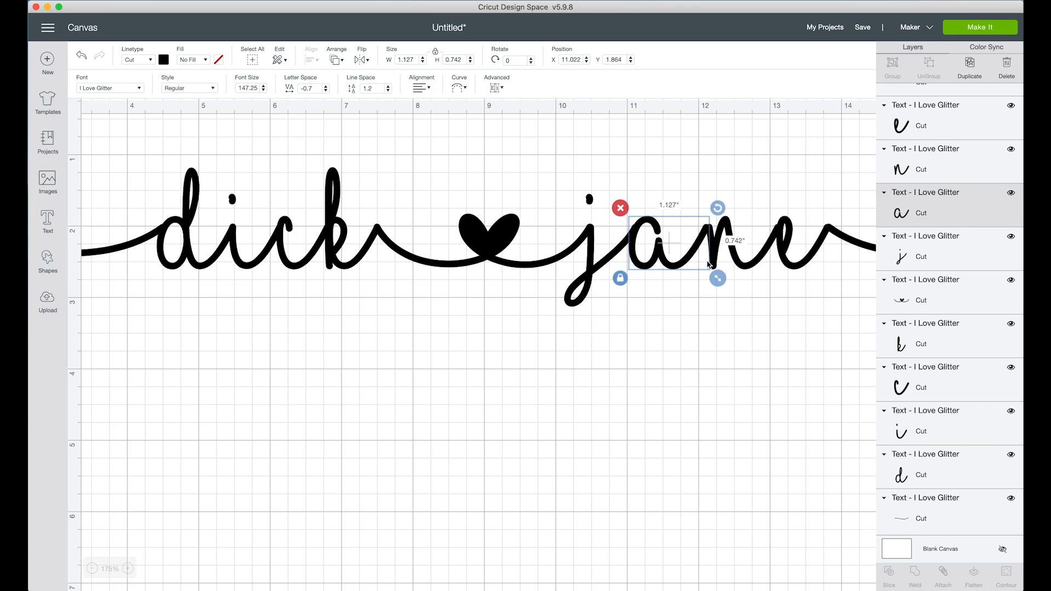
left_click(713, 257)
left_click_drag(714, 257, 710, 256)
Fit the final e against the n and move the trailing swash to X 13.711 so it meets the e's end stroke.
left_click(784, 257)
left_click_drag(785, 260, 779, 261)
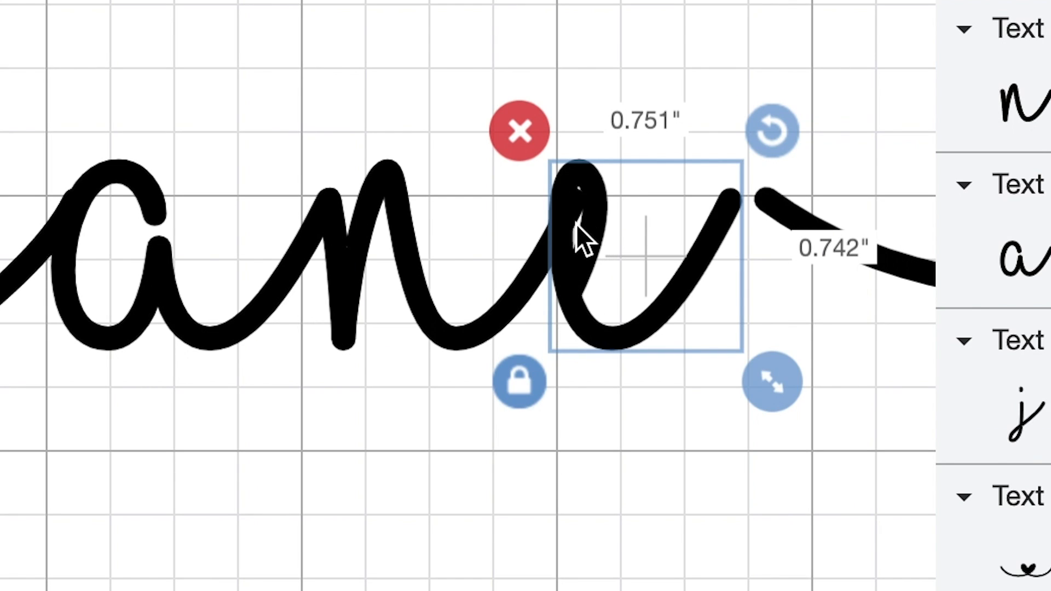
left_click_drag(586, 317, 599, 311)
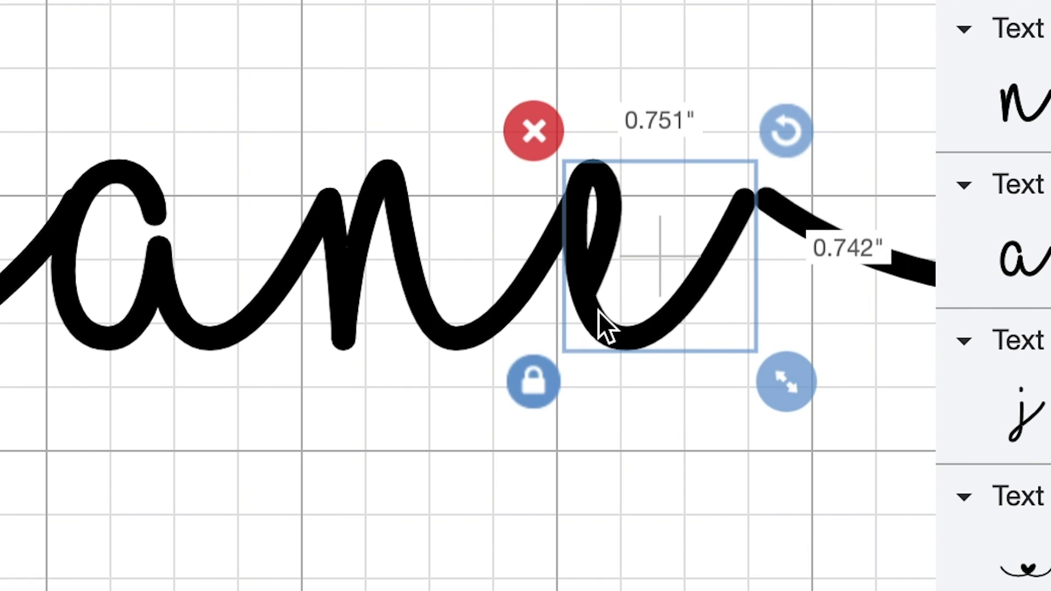
scroll(616, 536, "right", 10)
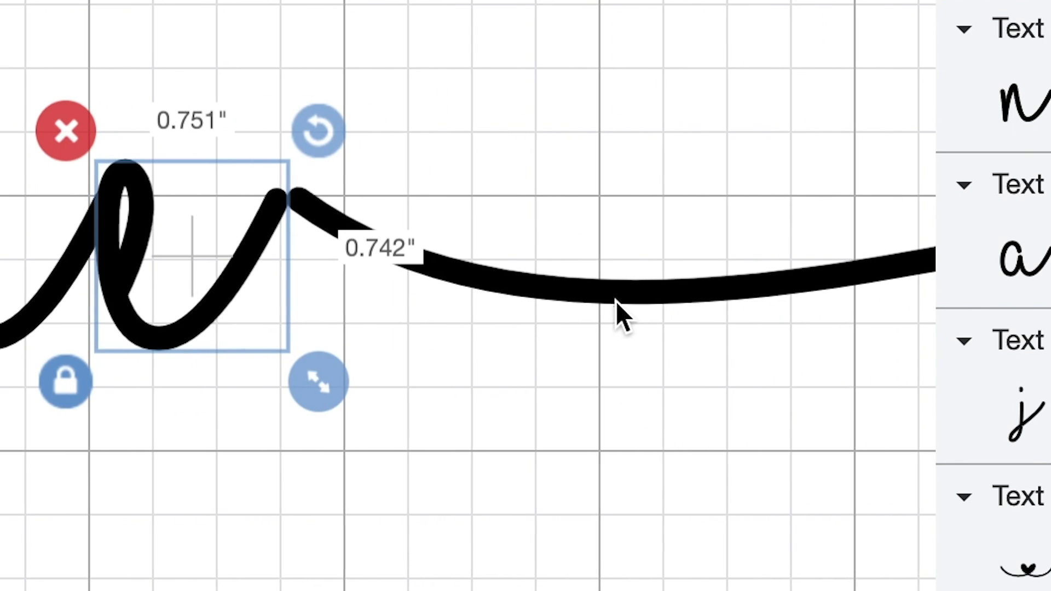
left_click(617, 296)
left_click_drag(787, 256, 783, 256)
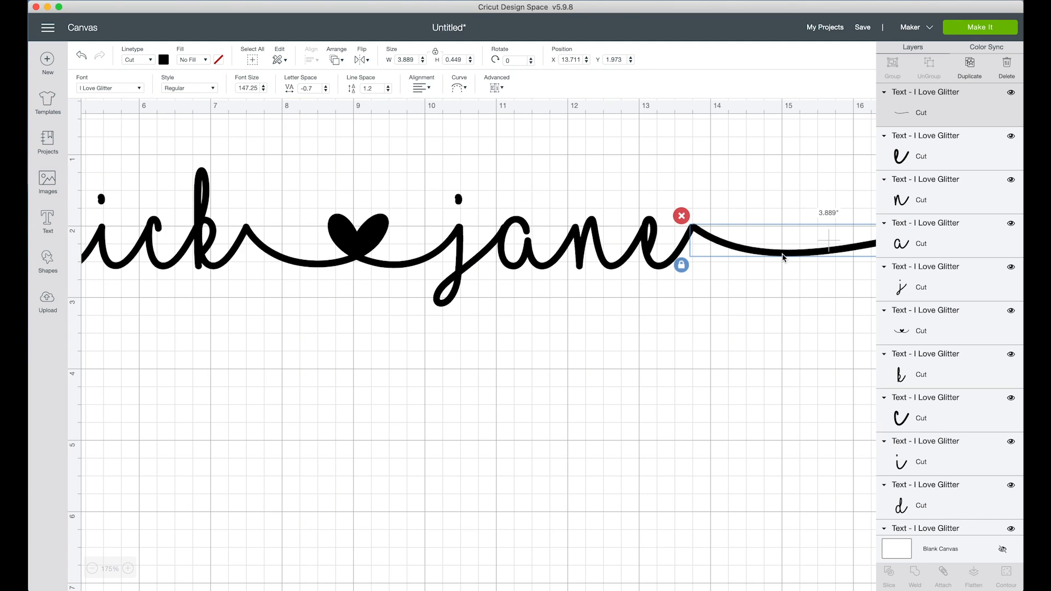
Review the whole joined name design from swash to swash and the ungroup options for the selected swash.
left_click(92, 570)
left_click(92, 569)
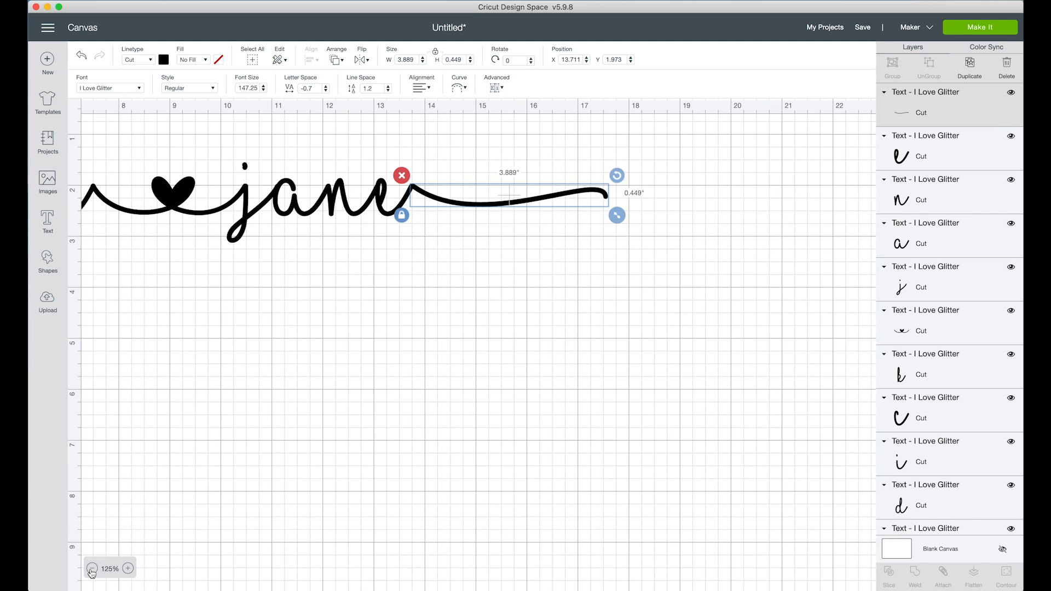
left_click(92, 570)
scroll(121, 396, "left", 6)
scroll(121, 399, "left", 4)
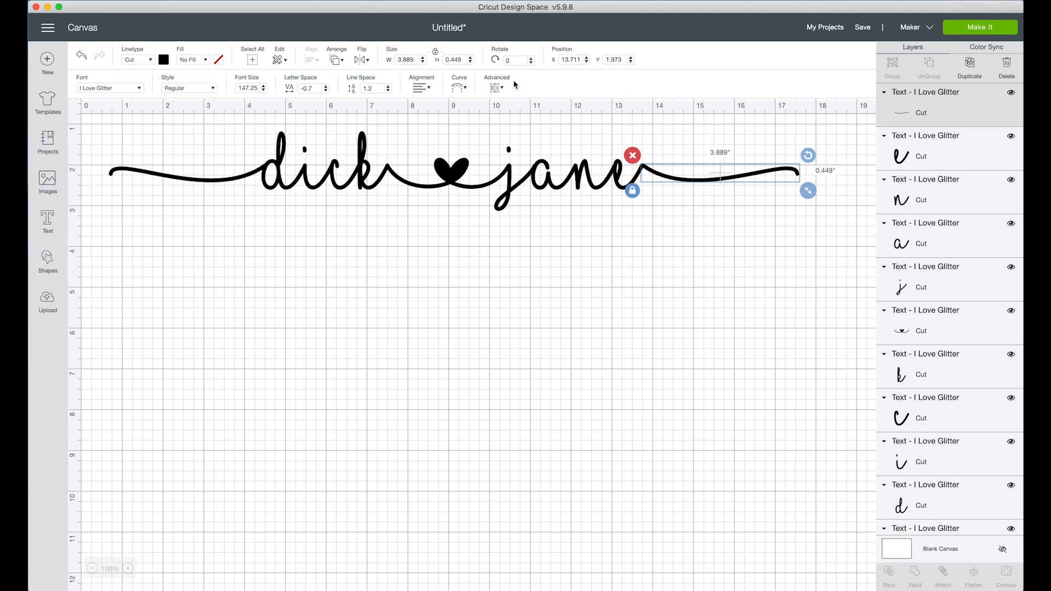
left_click(501, 91)
left_click(501, 90)
left_click(501, 90)
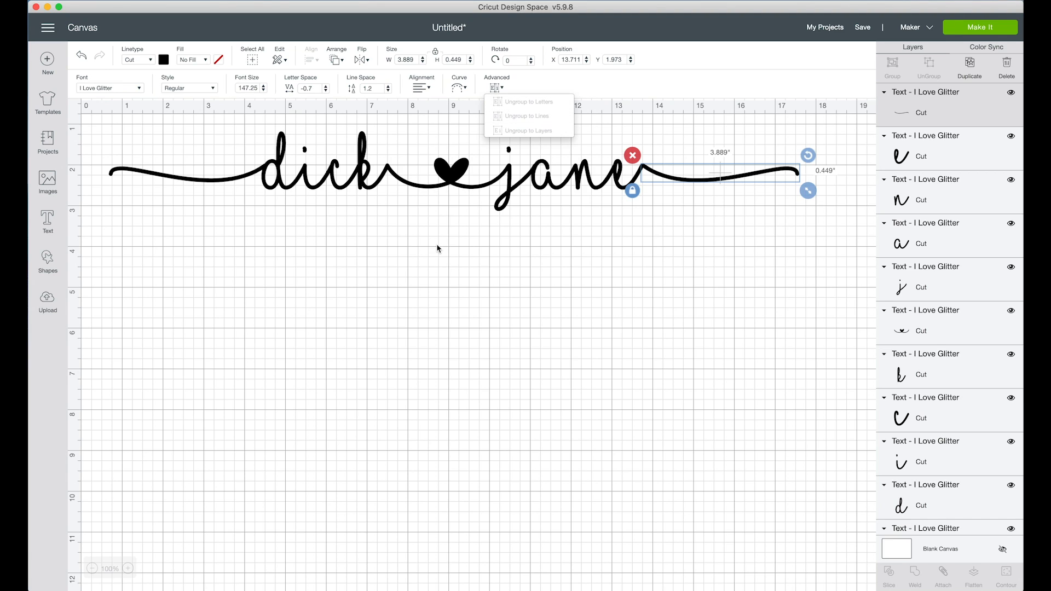
left_click(332, 247)
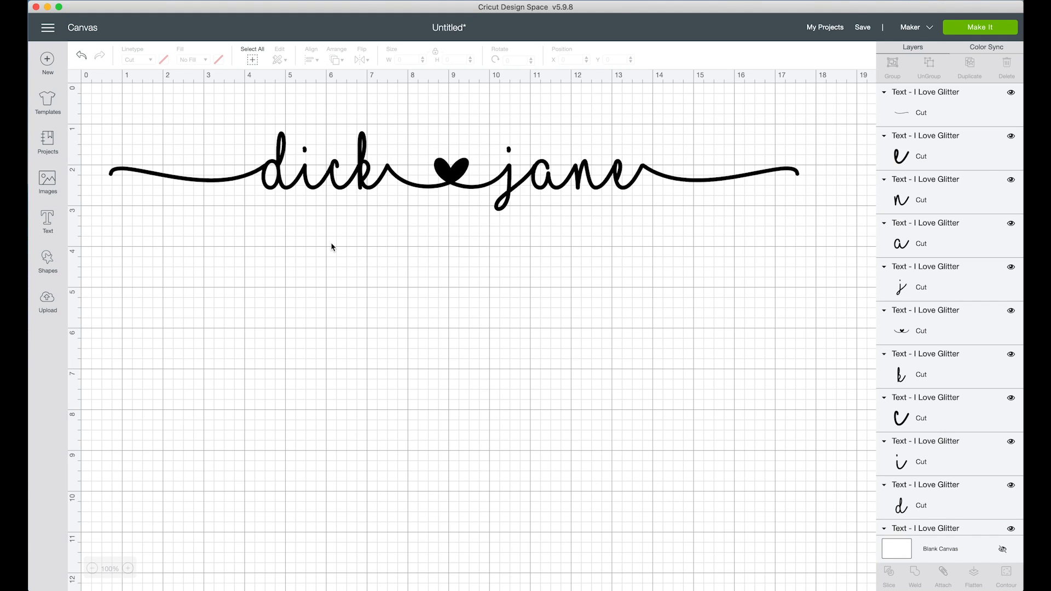
Weld the complete name design into one shape and undo the weld.
left_click_drag(92, 117, 839, 209)
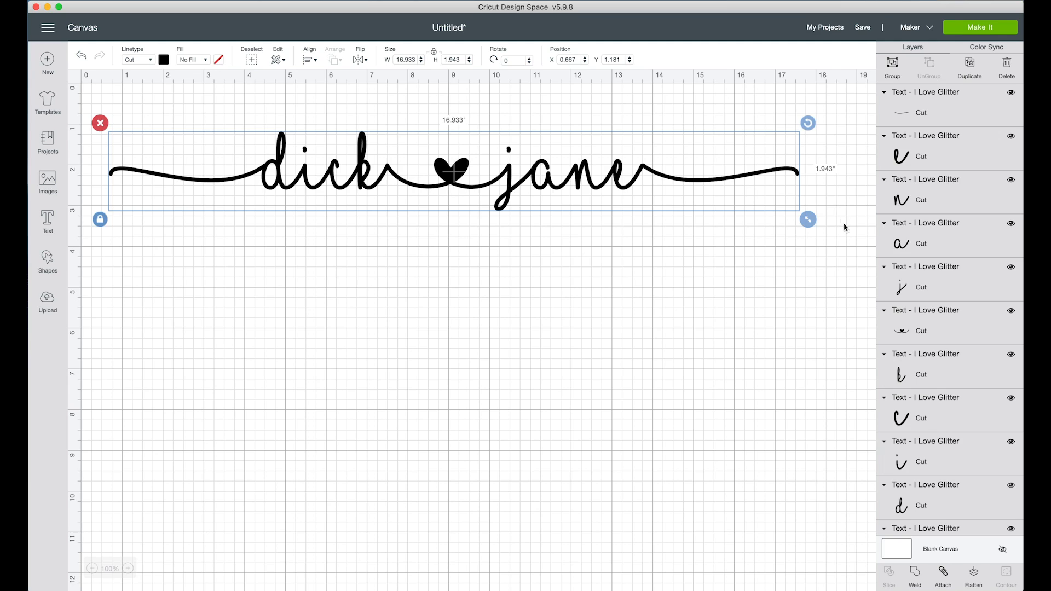
left_click(915, 573)
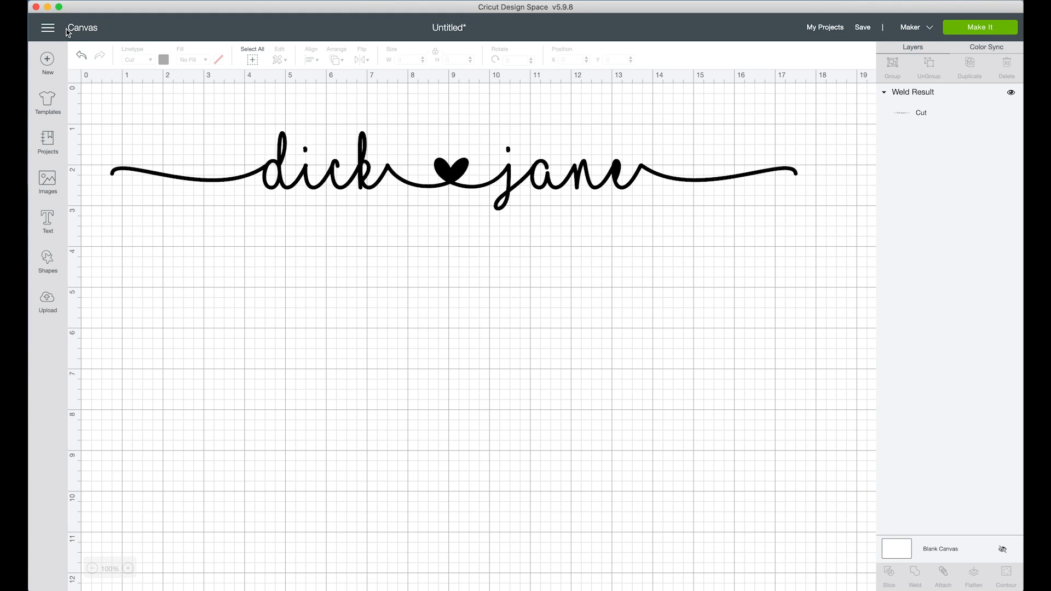
left_click(81, 56)
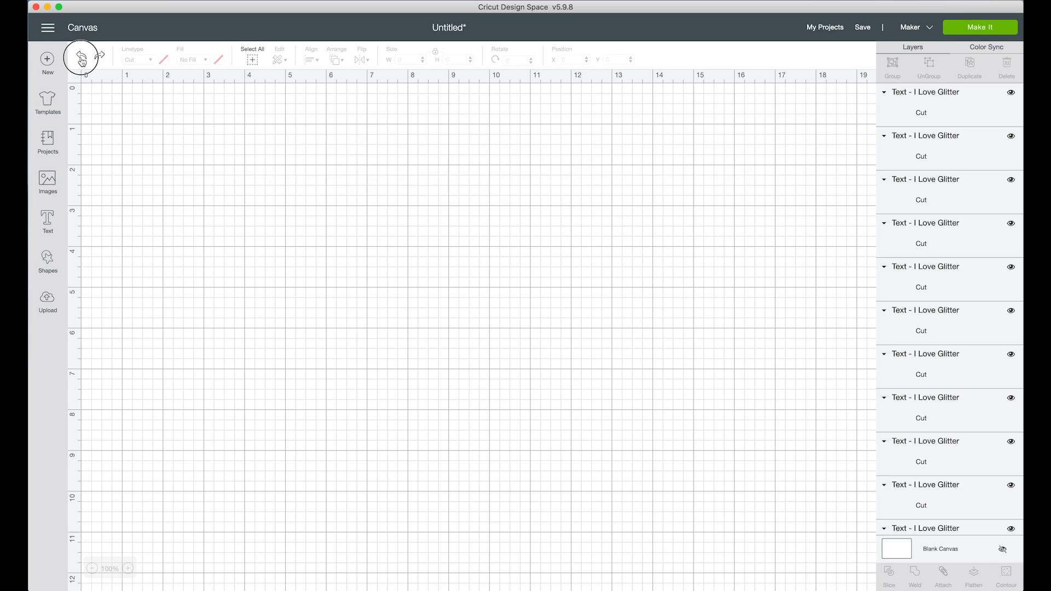
Weld everything except the trailing swash and inspect the welded layer and the separate swash layer.
left_click(108, 131)
left_click_drag(108, 131, 636, 225)
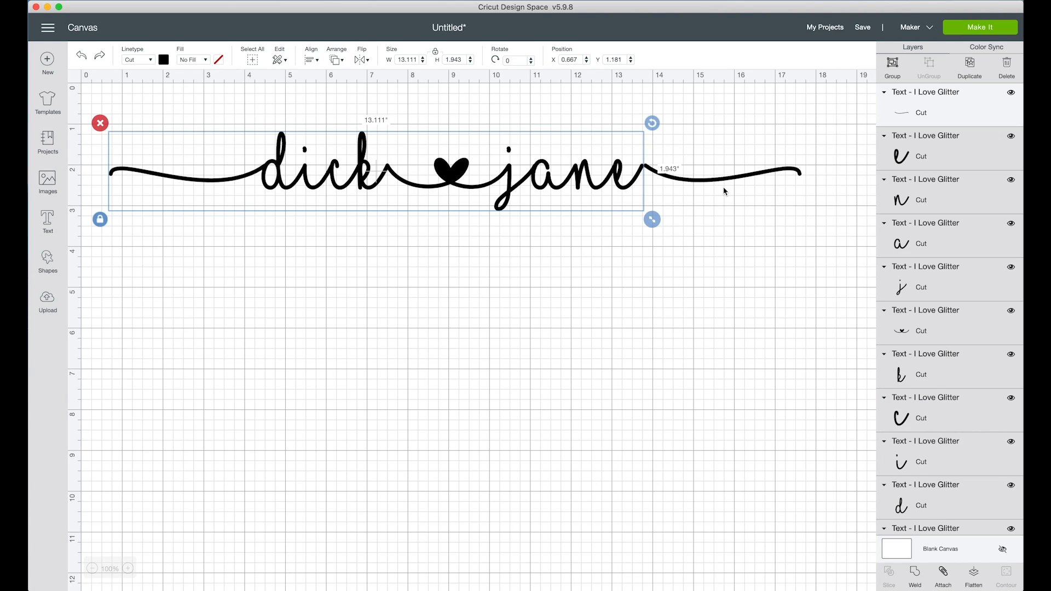
left_click(915, 573)
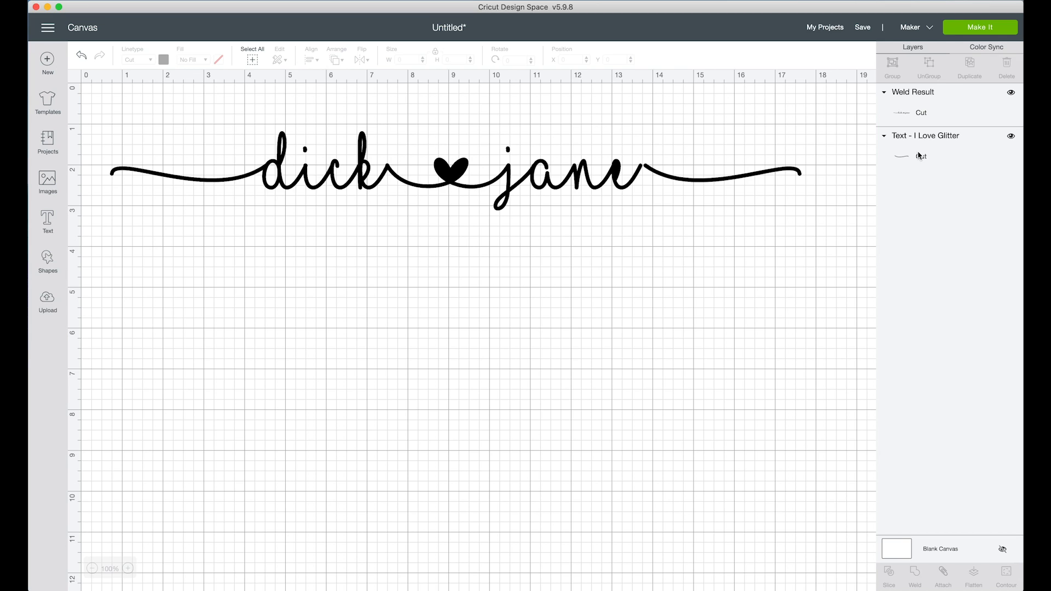
left_click(919, 114)
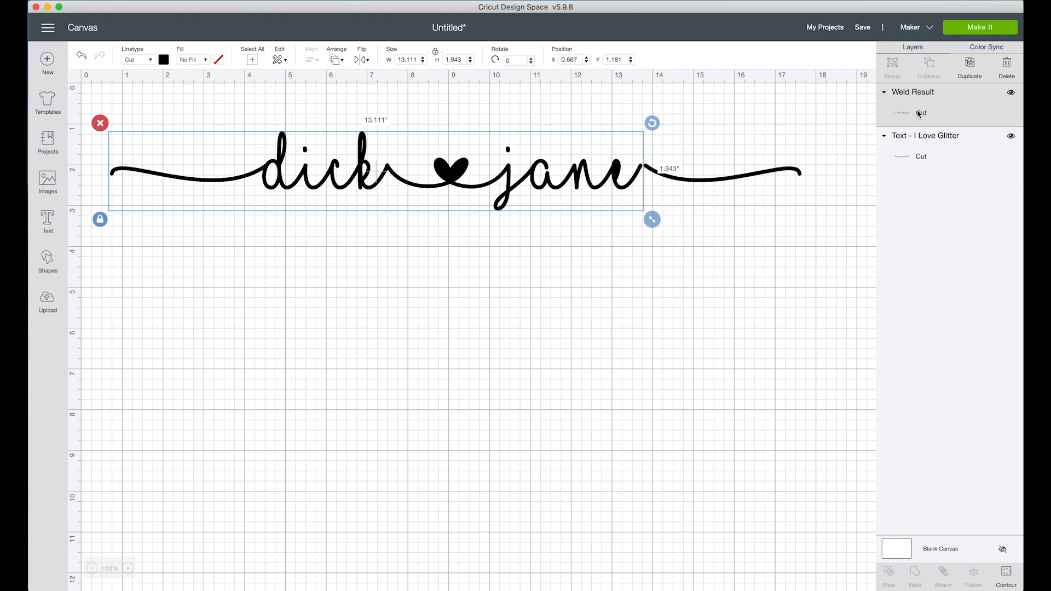
left_click(923, 157)
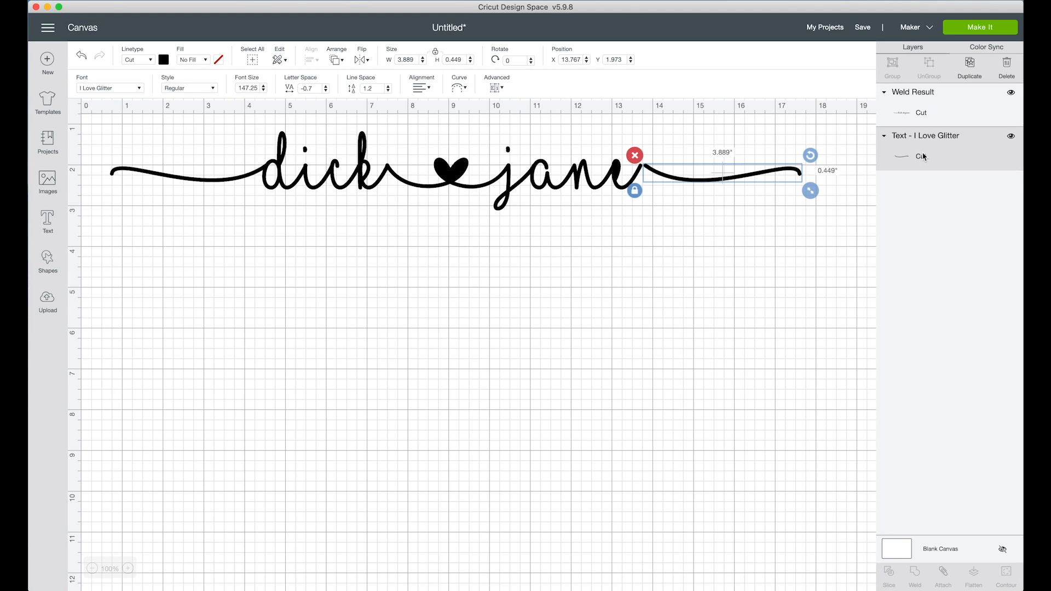
left_click(732, 252)
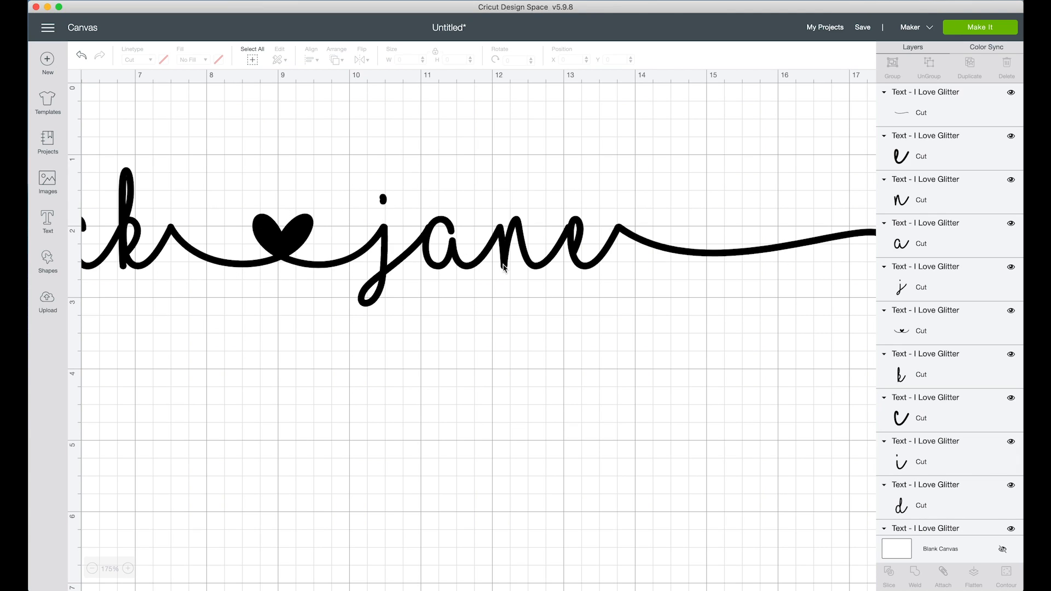
Weld all the letters, the heart connector and both swashes into a single shape.
left_click(252, 65)
left_click(252, 64)
left_click(253, 61)
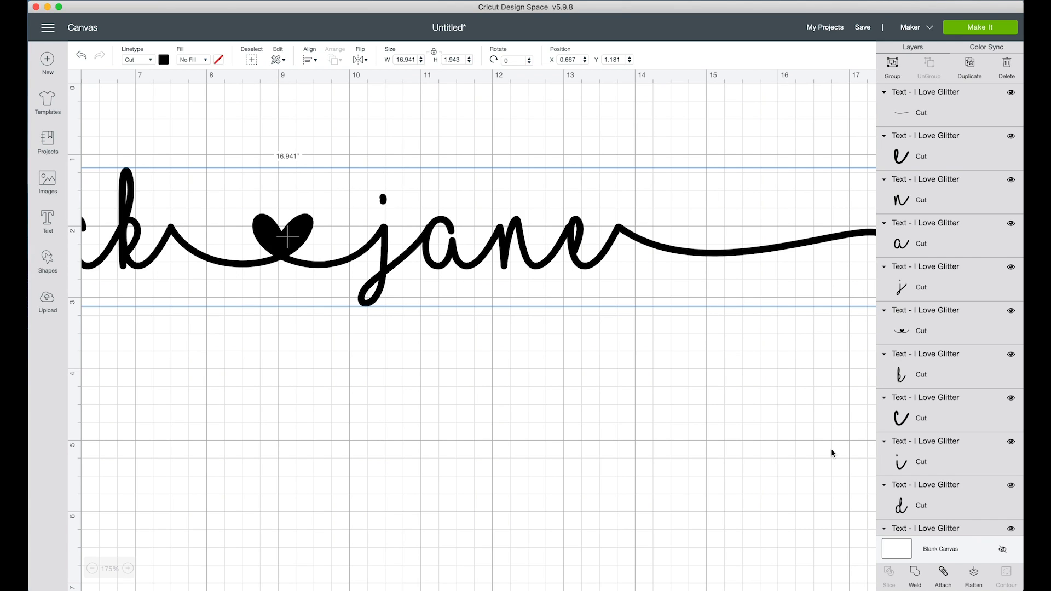
left_click(916, 572)
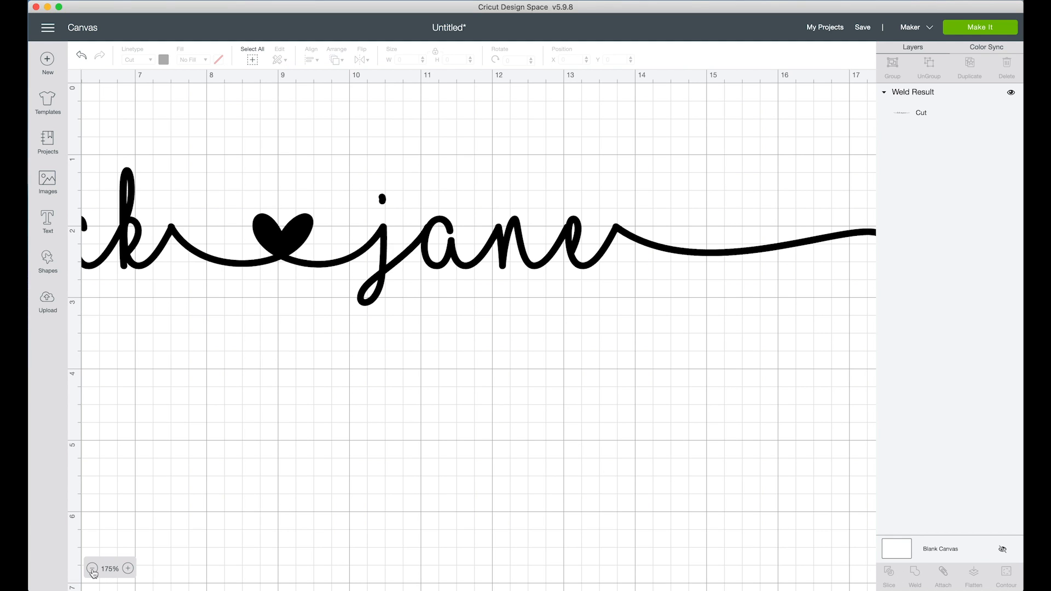
left_click(92, 569)
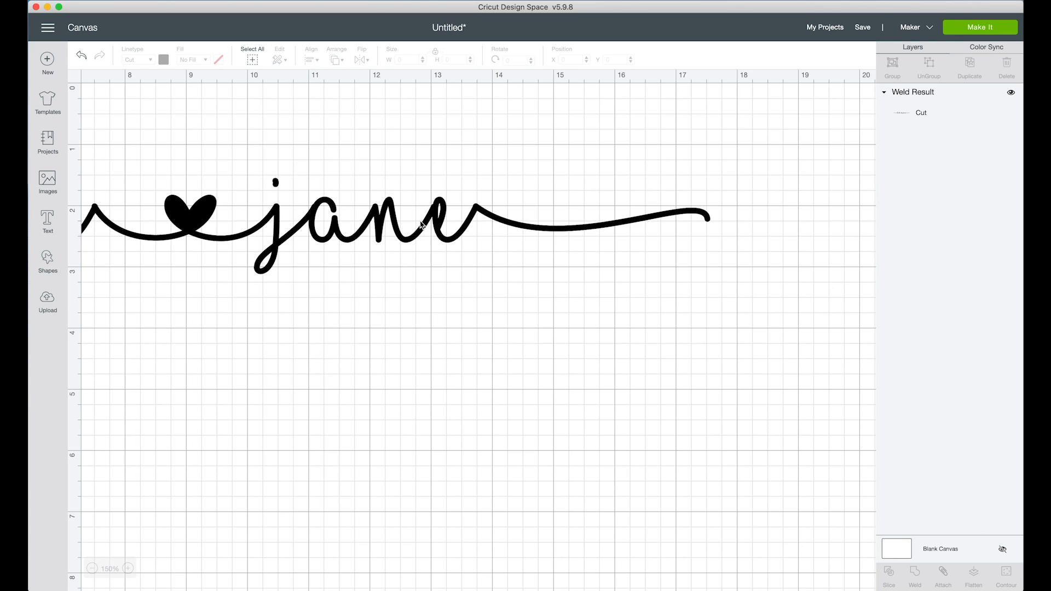
left_click(92, 569)
left_click(92, 570)
scroll(118, 415, "left", 8)
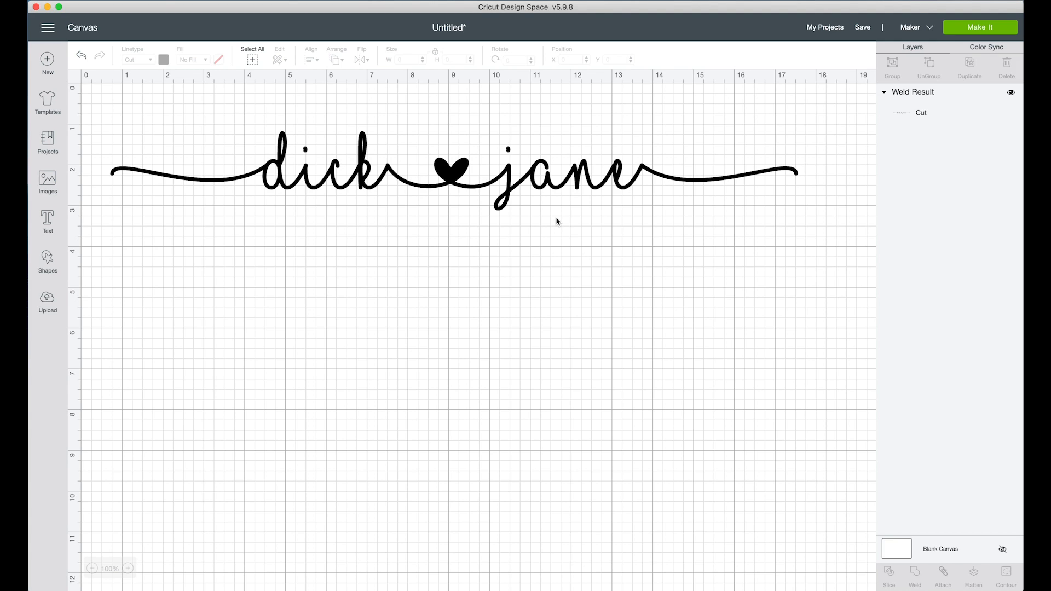
Set the welded name design's fill to Print.
left_click(926, 123)
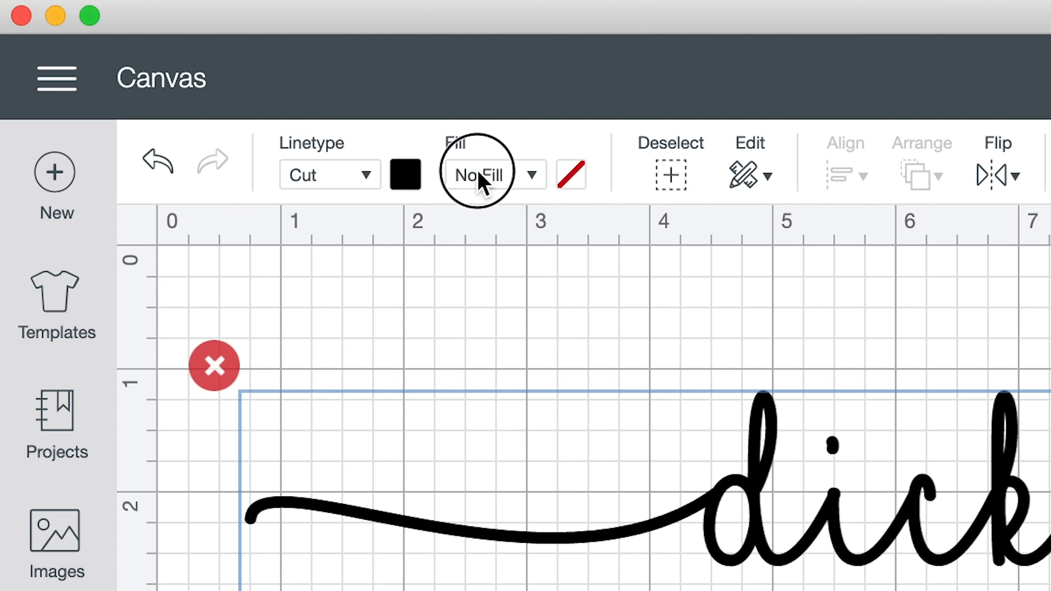
left_click(531, 174)
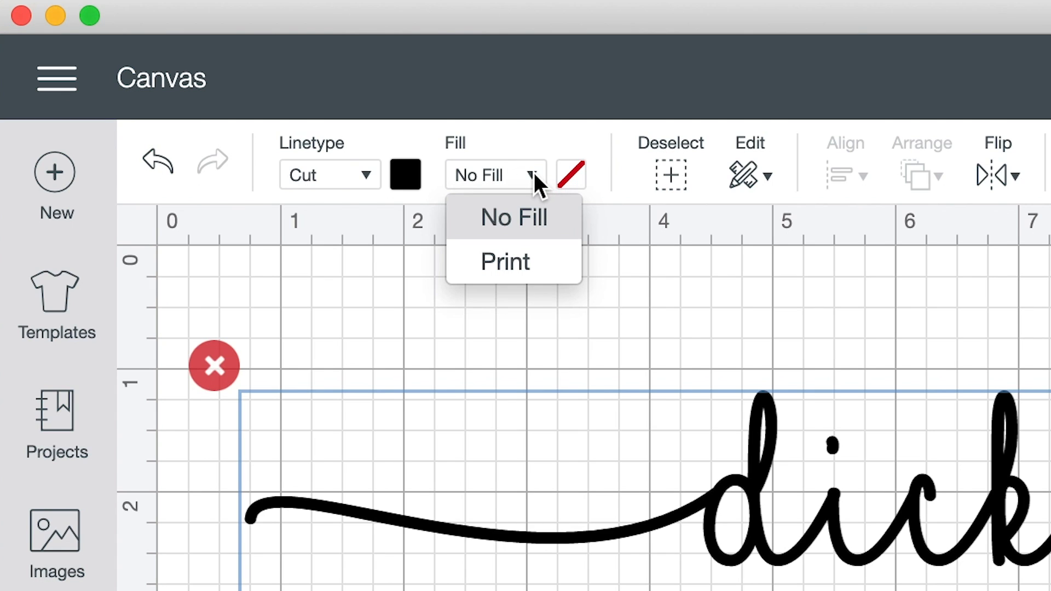
left_click(506, 269)
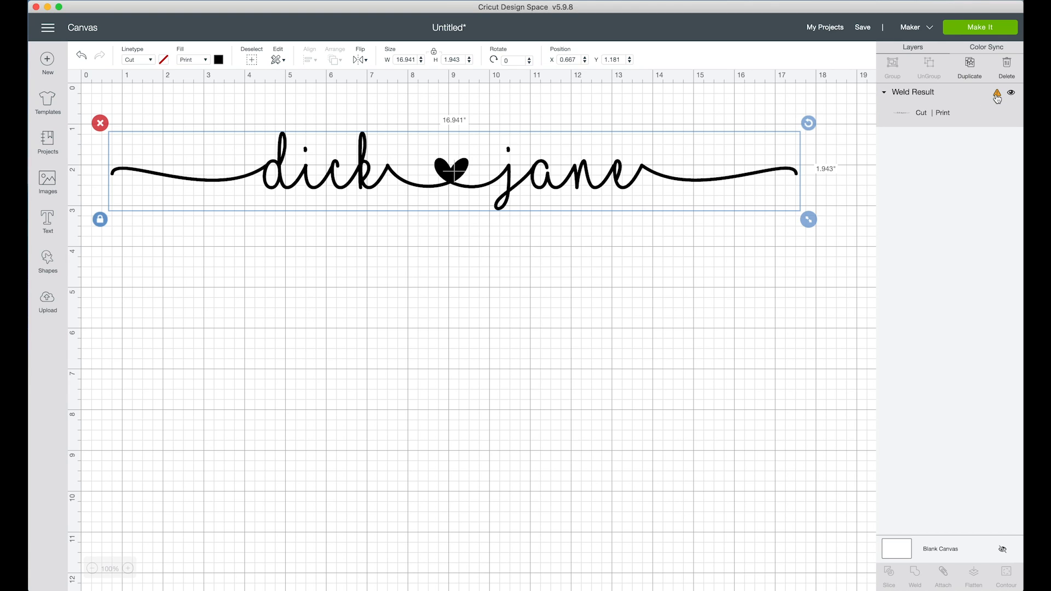
Resize the welded name design proportionally to a width of 9 inches.
mouse_move(998, 99)
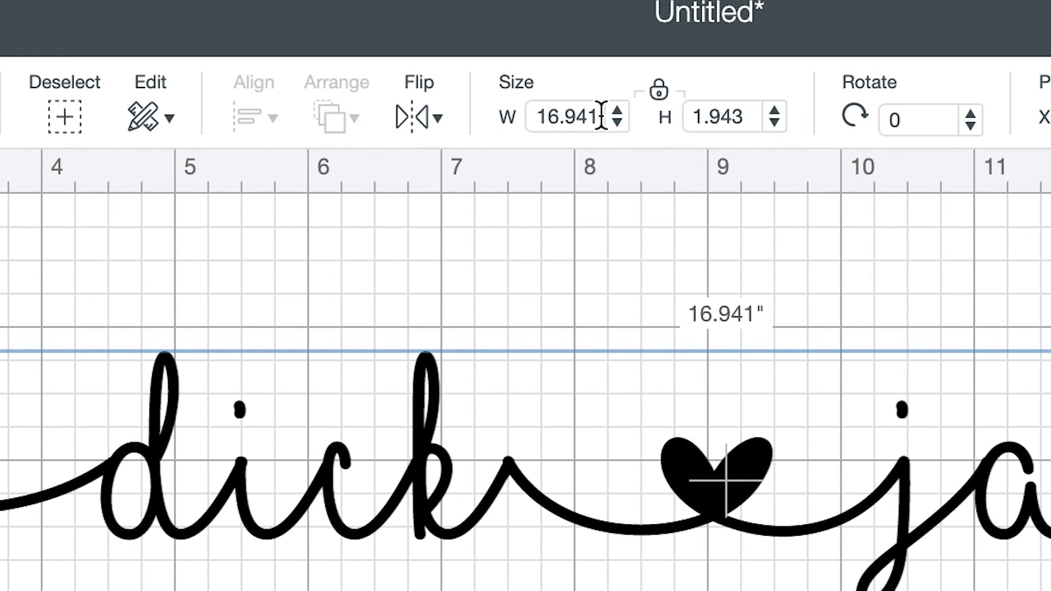
double_click(599, 115)
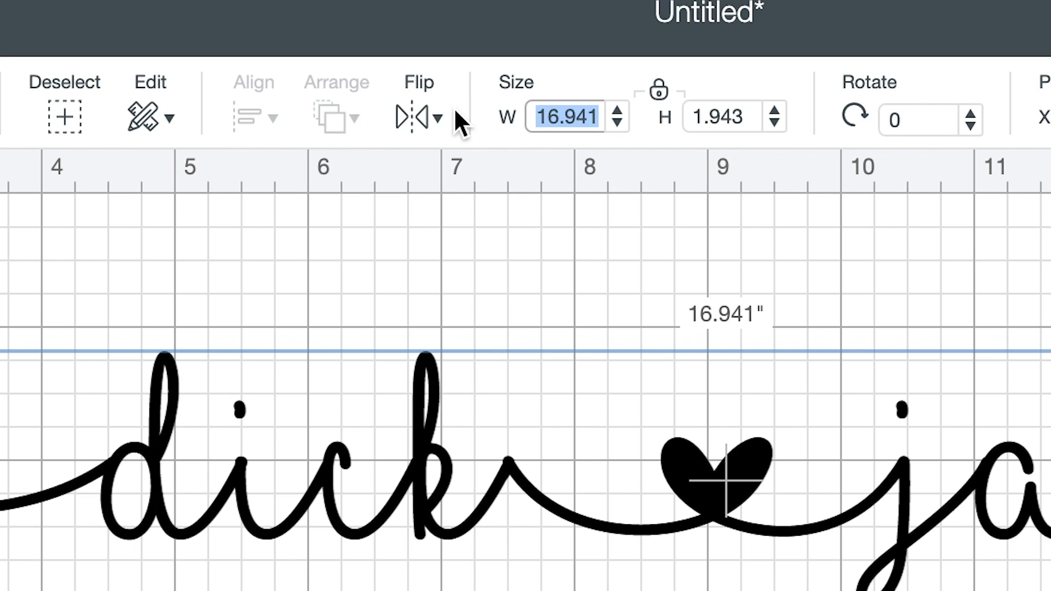
type("9")
key("Return")
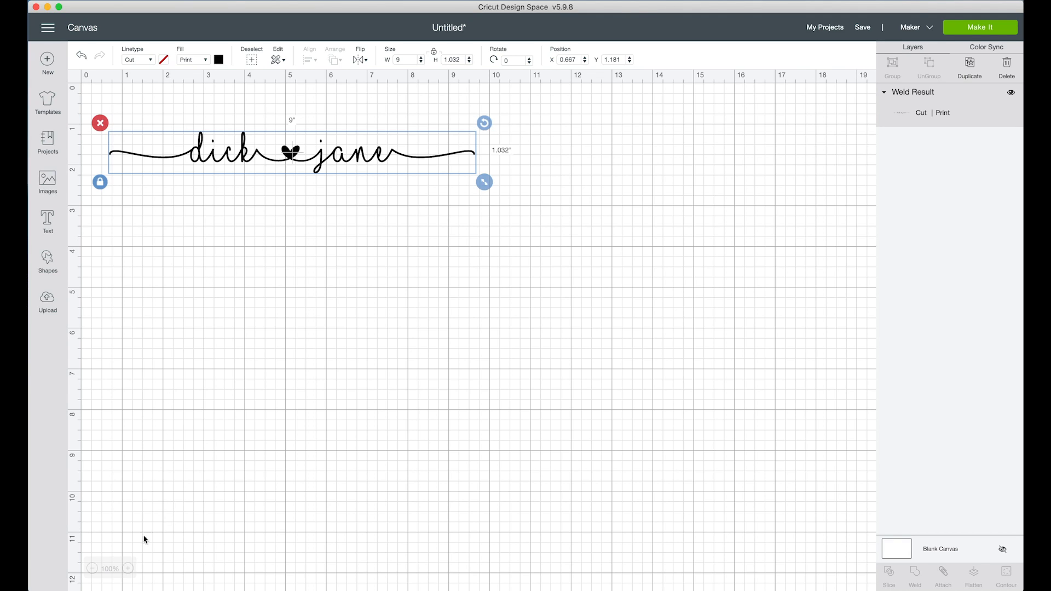
Send the welded name design to the mat preview and continue to the print stage with mirroring off.
left_click(129, 569)
left_click(129, 570)
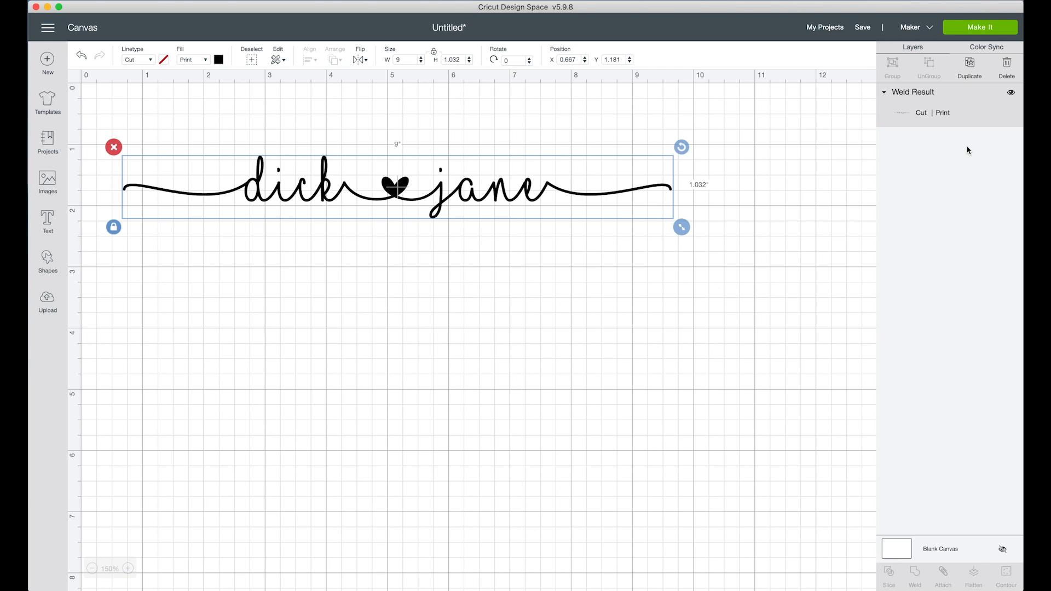
left_click(984, 31)
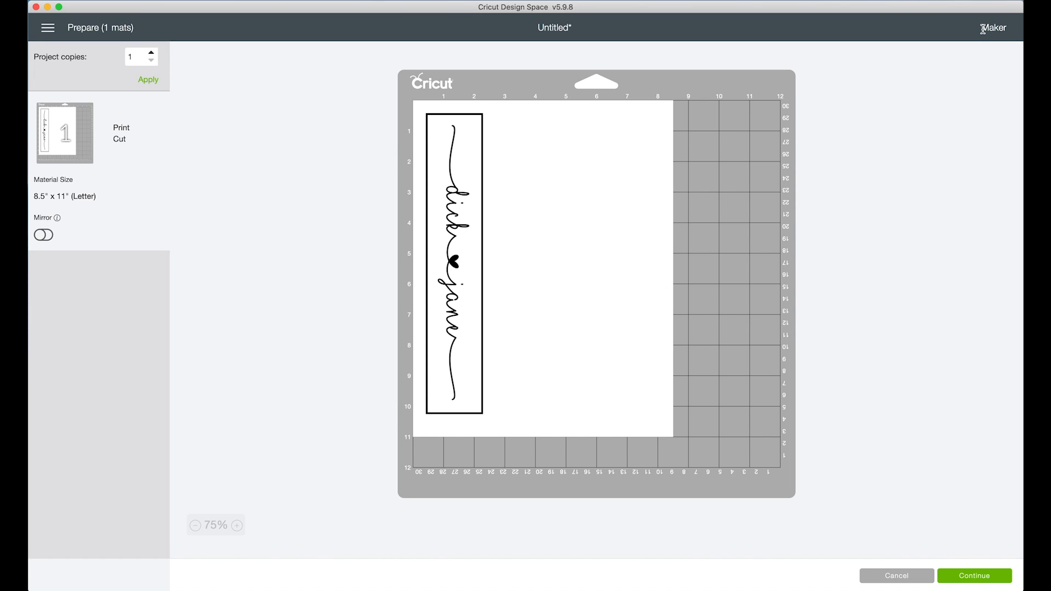
left_click(43, 235)
left_click(854, 507)
left_click(978, 578)
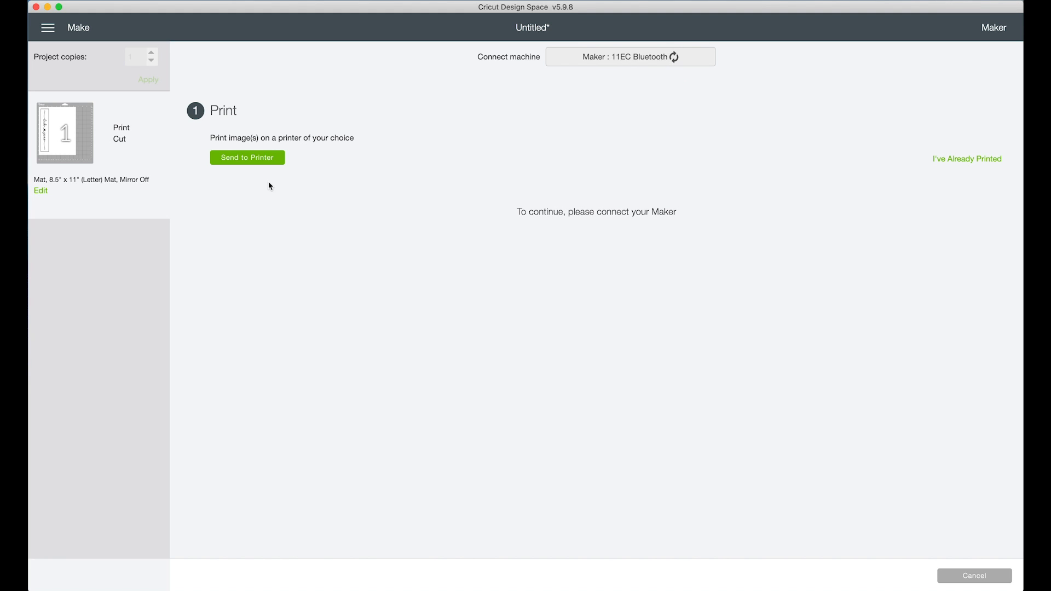
Send the design to the HP OfficeJet Pro 6970 using the system dialog and uncover the print dialog behind the window.
left_click(254, 159)
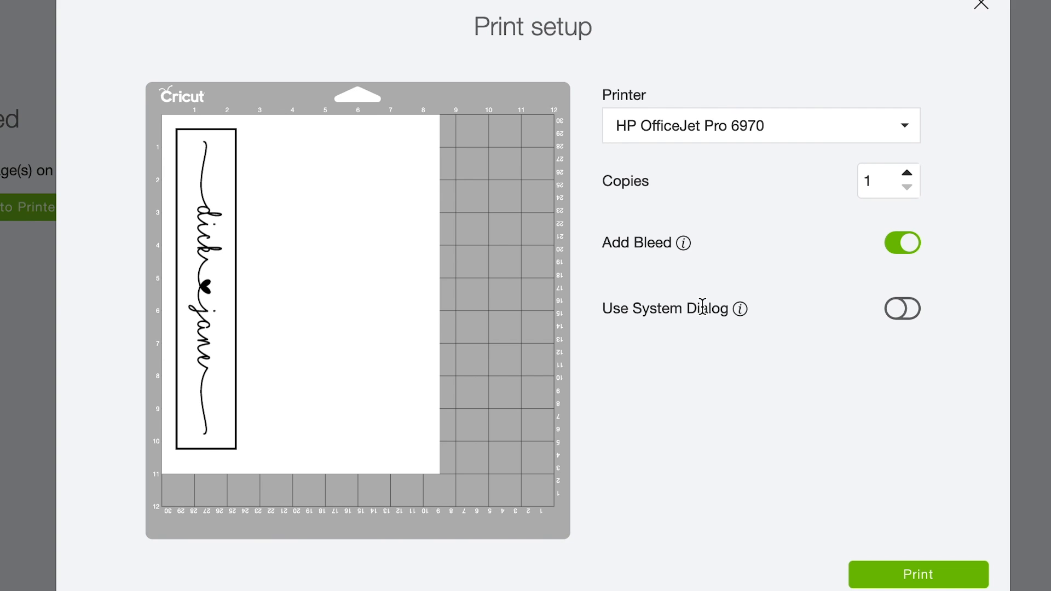
left_click(901, 309)
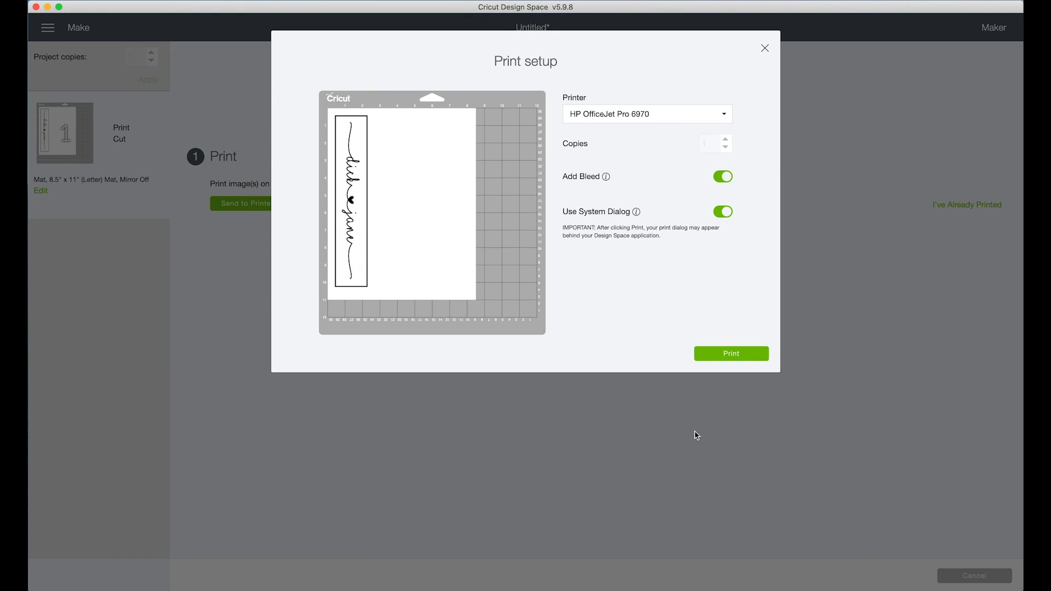
left_click(733, 355)
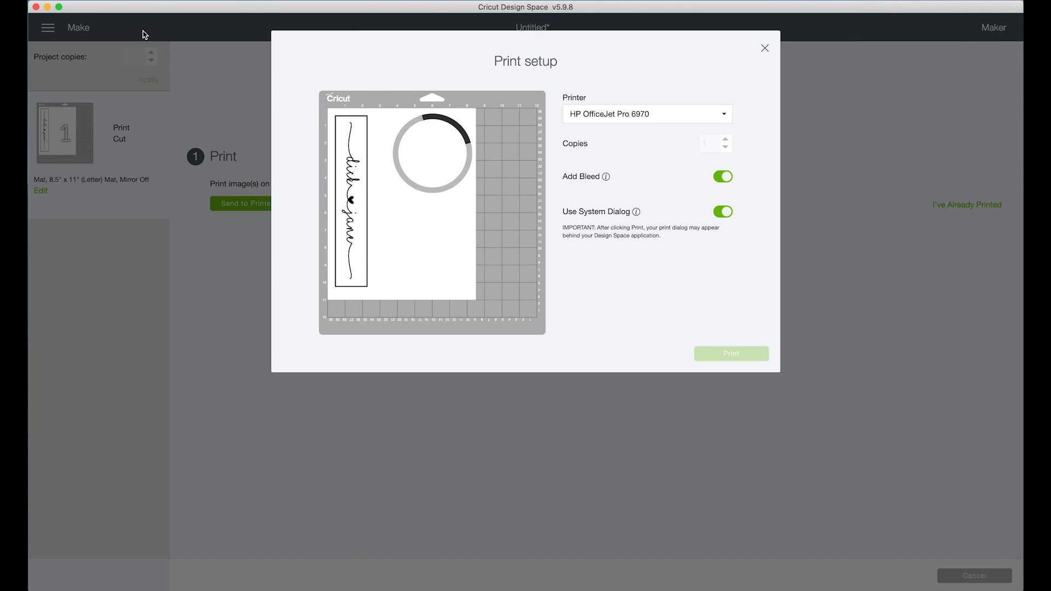
left_click(48, 8)
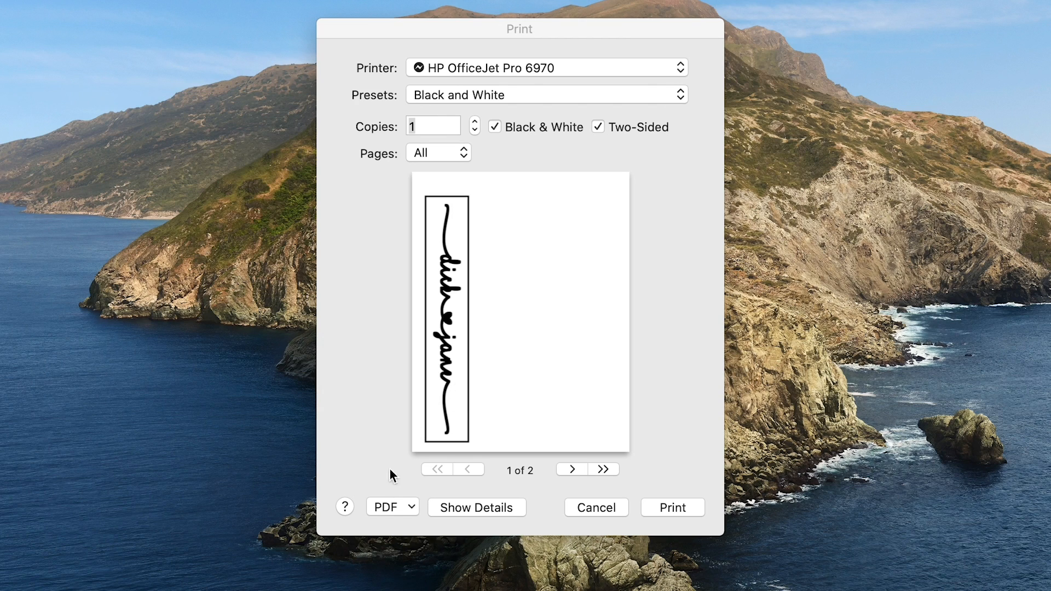
Save the print output as a PDF named "knockout test2" on the Desktop instead of printing it.
left_click(391, 511)
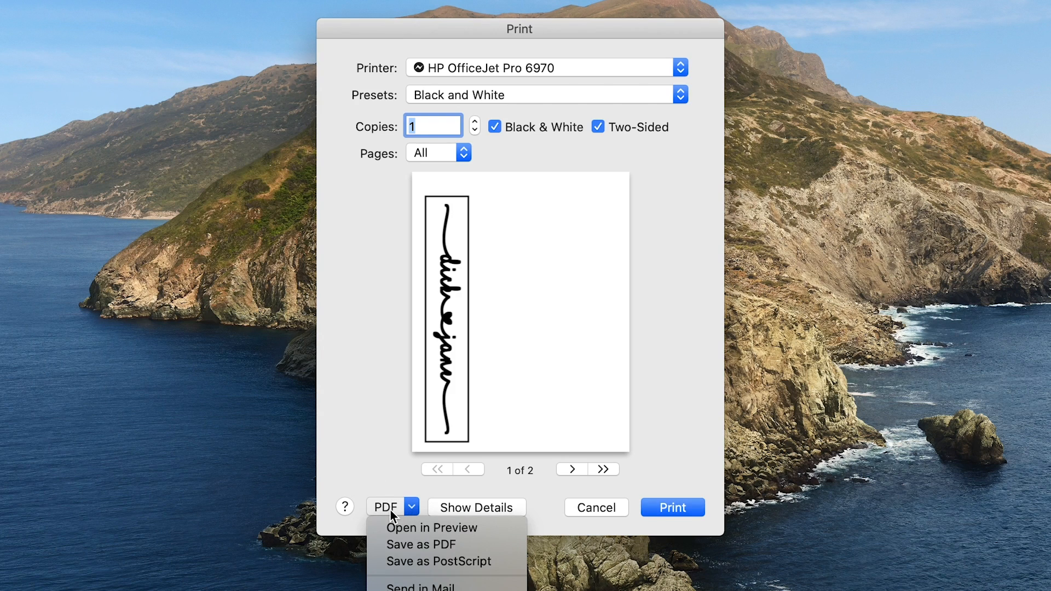
left_click(412, 549)
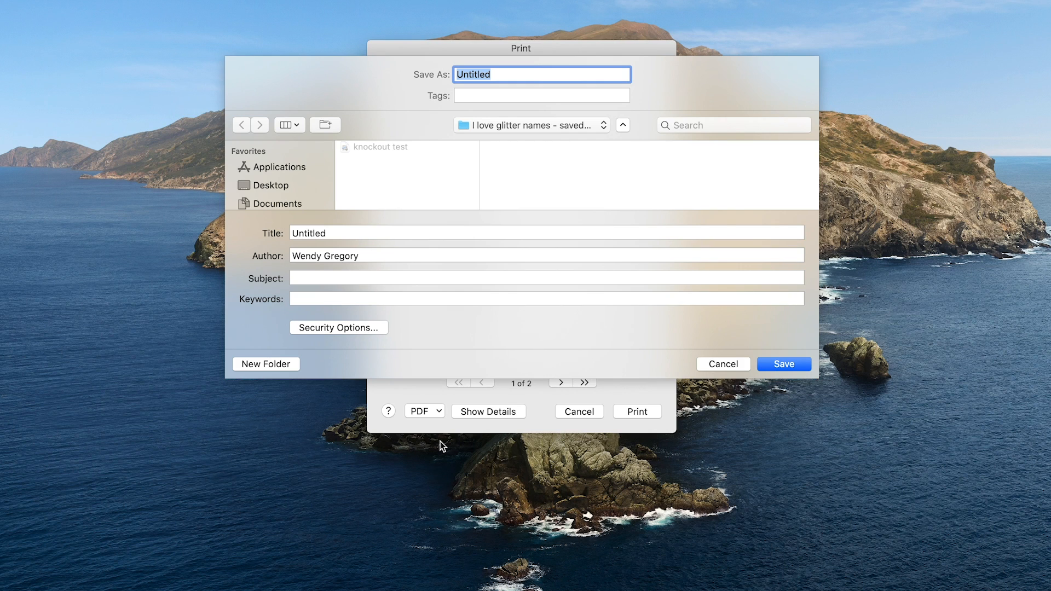
type("kno")
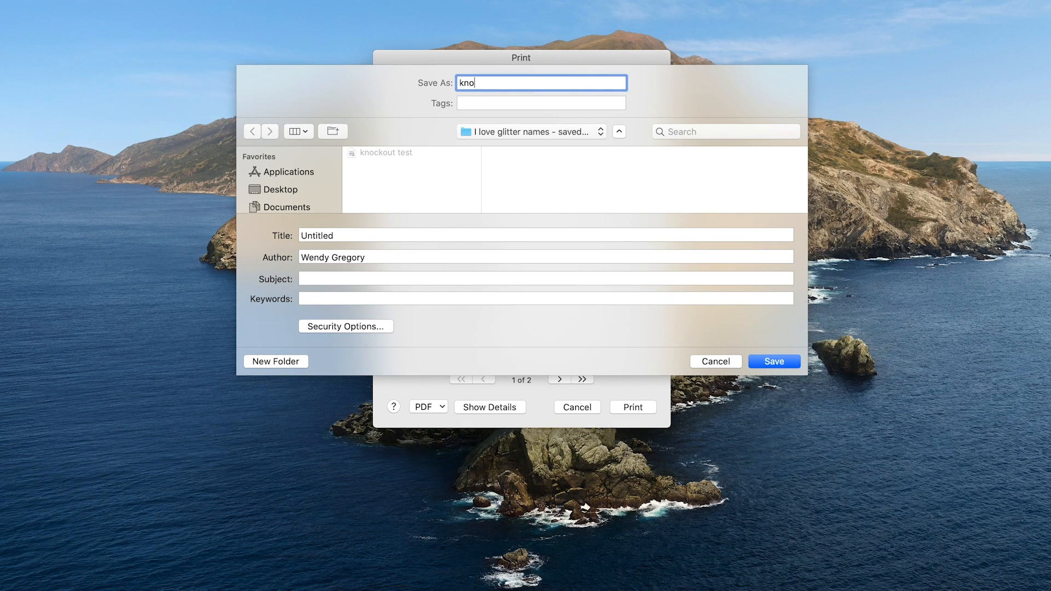
type("ckout test2")
left_click(280, 192)
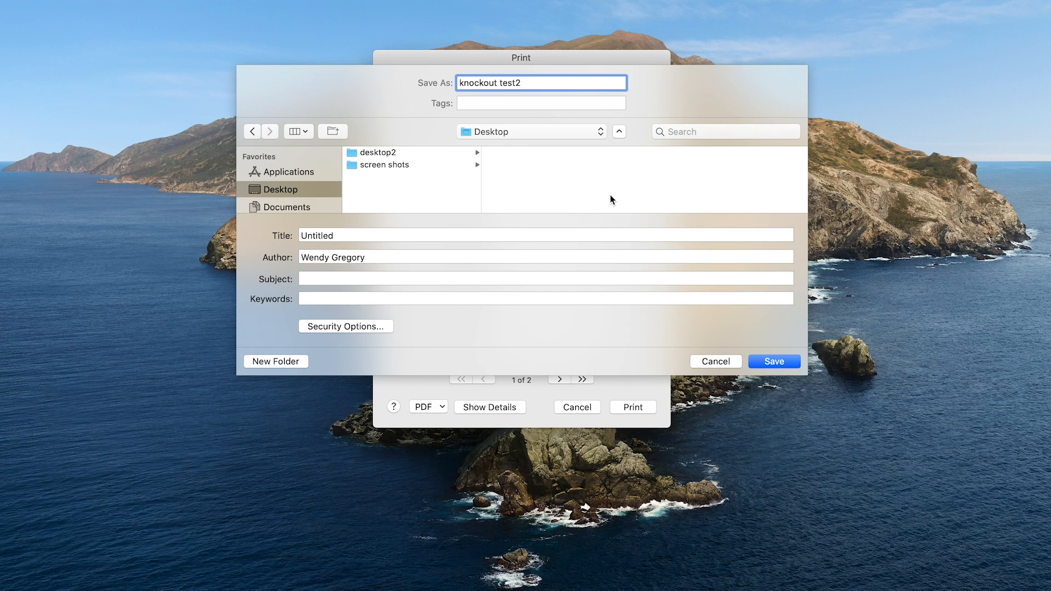
left_click(777, 362)
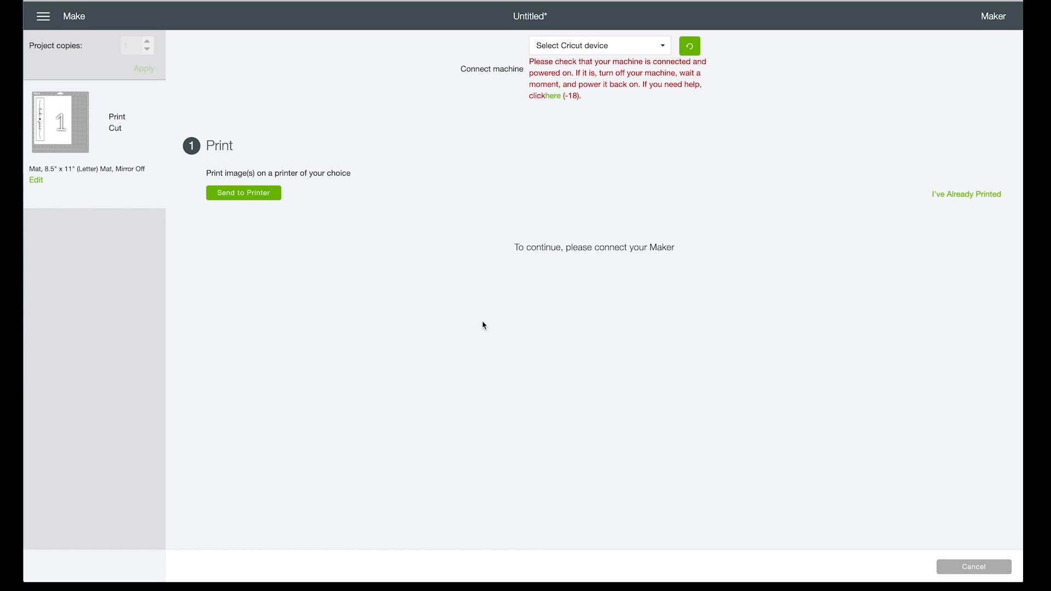
Cancel the cut job and the unsupported file upload to return to the design canvas.
left_click(972, 572)
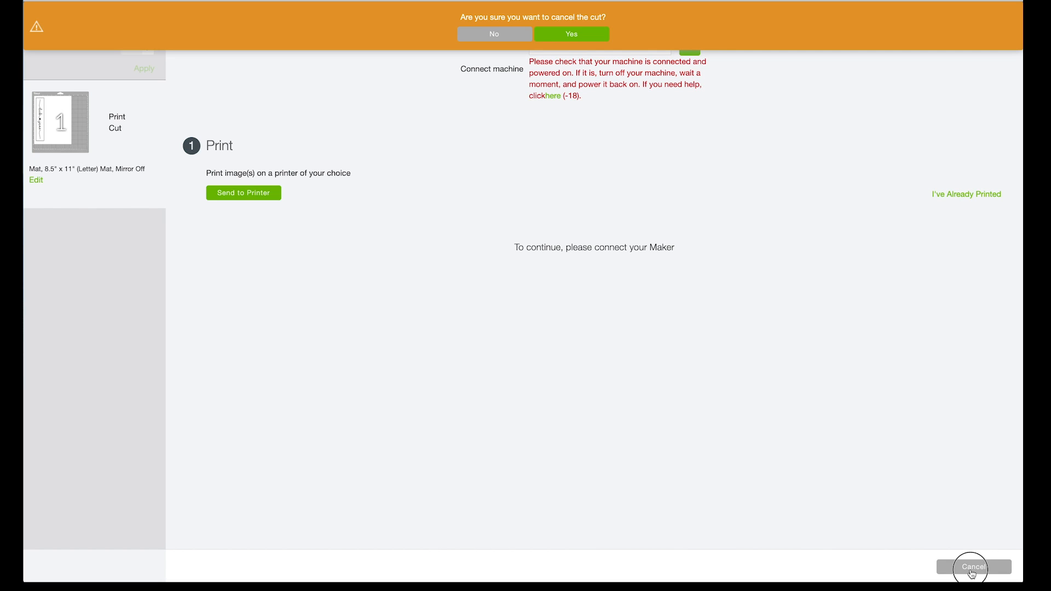
left_click(570, 34)
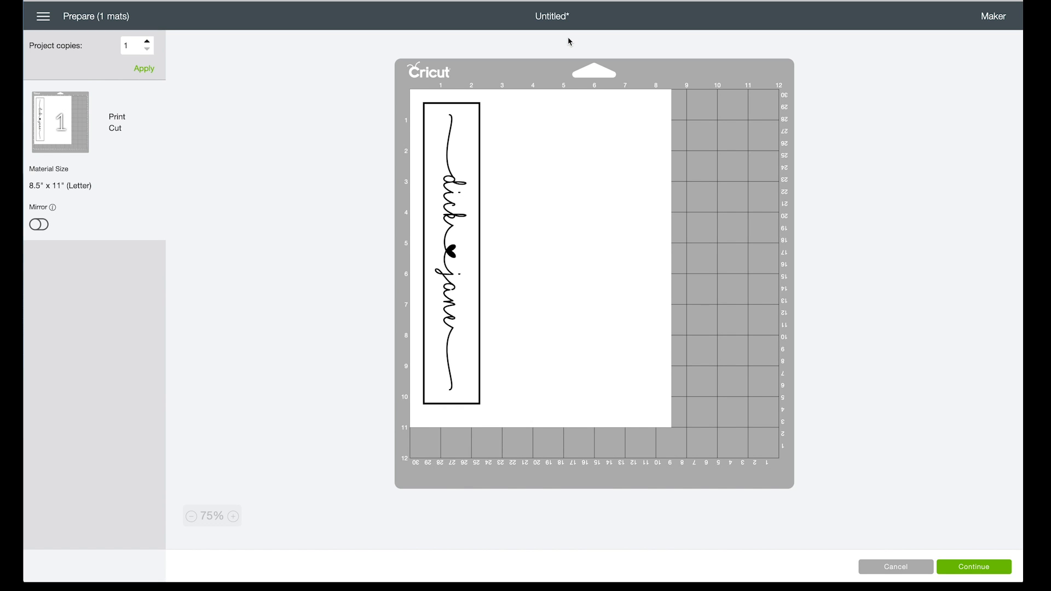
left_click(896, 567)
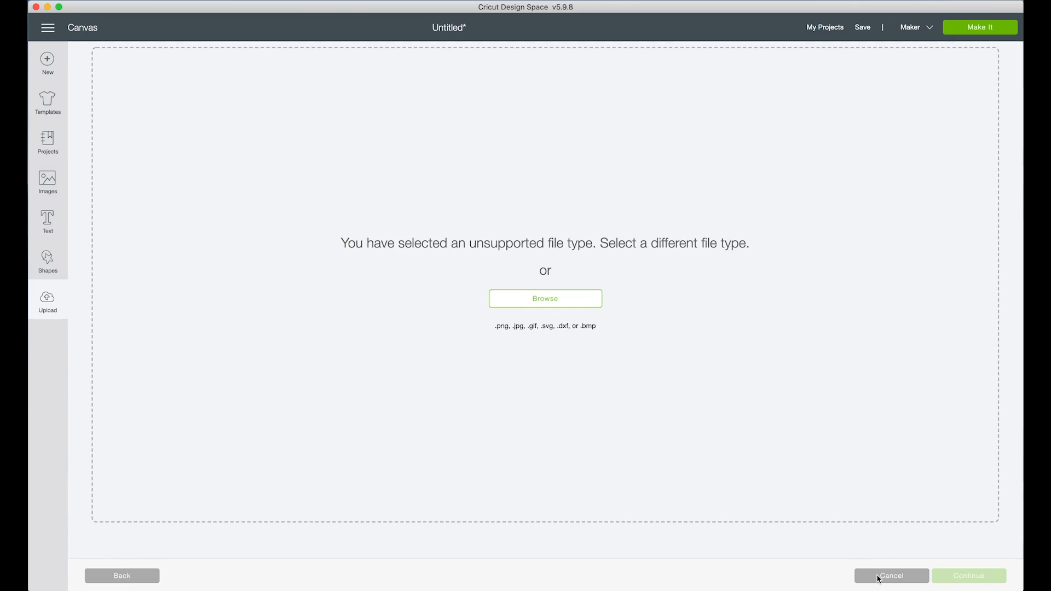
left_click(878, 576)
Open the "knockout test2" PDF from the Desktop folder in Preview and show it full screen.
left_click(91, 587)
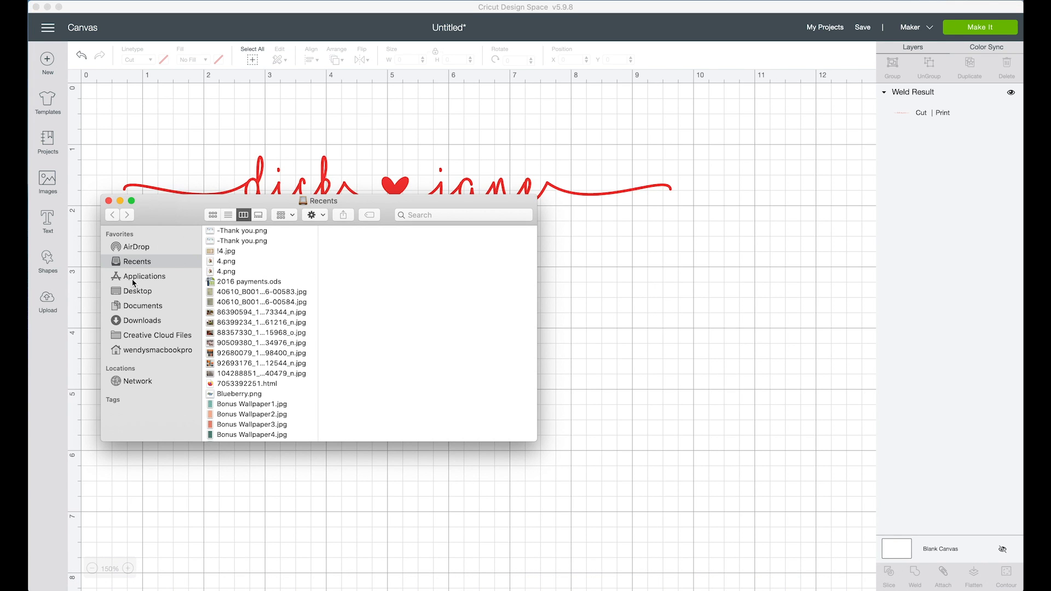
left_click(142, 291)
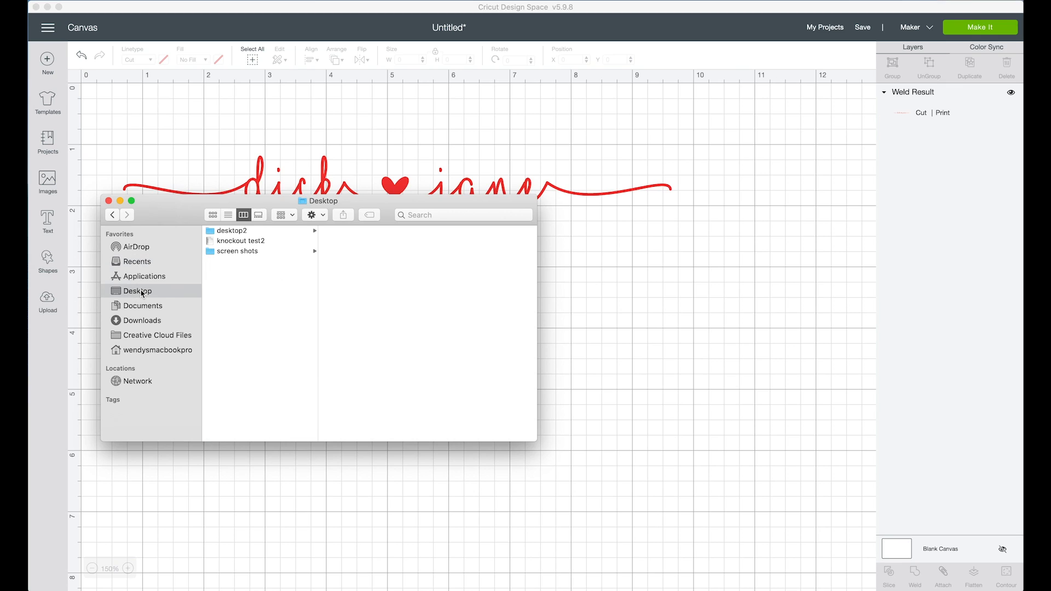
left_click(245, 242)
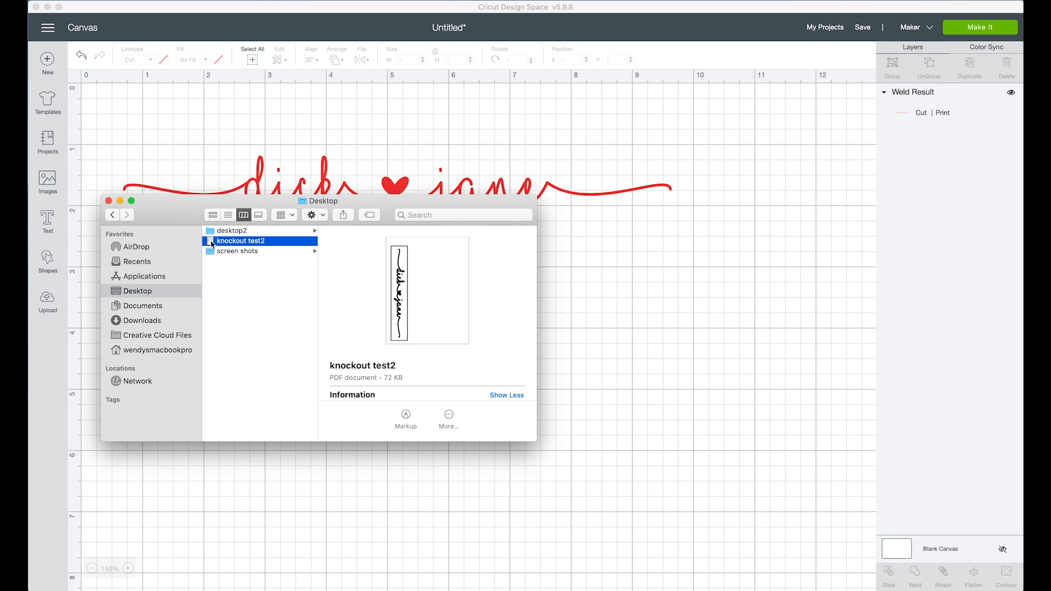
double_click(213, 243)
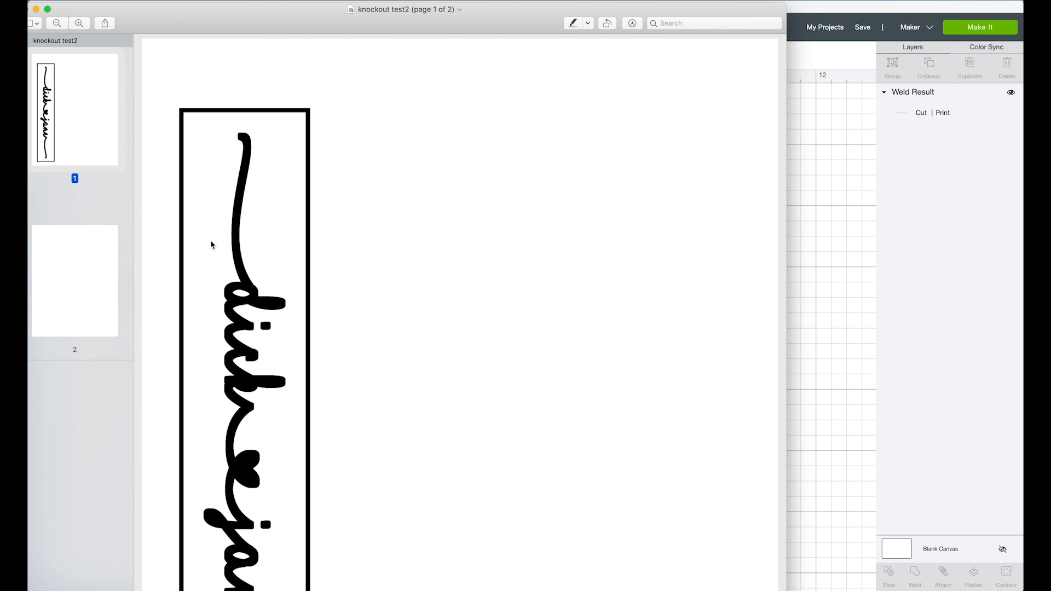
scroll(211, 242, "down", 5)
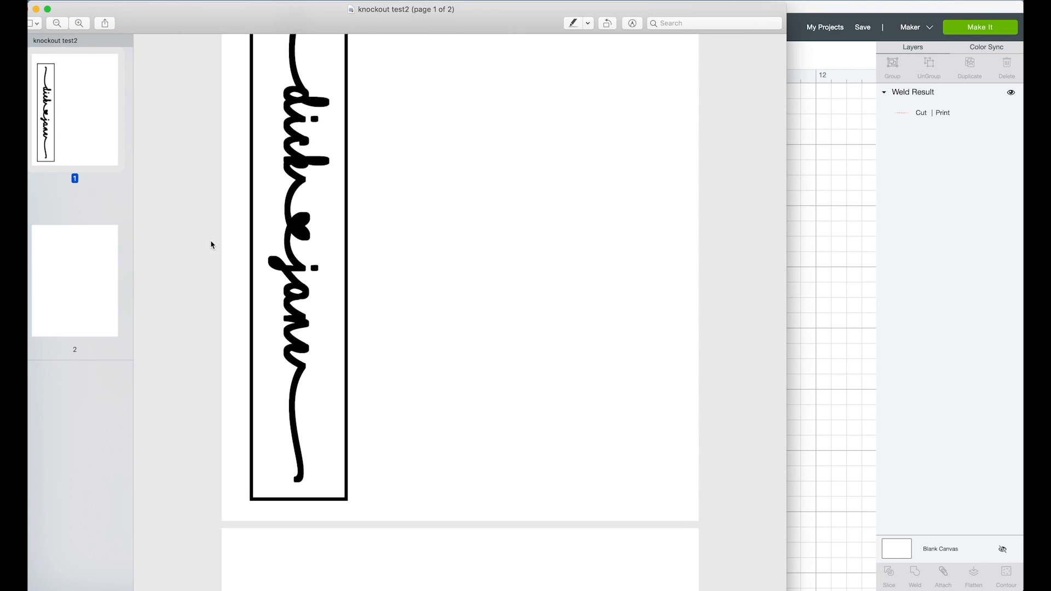
scroll(380, 172, "up", 3)
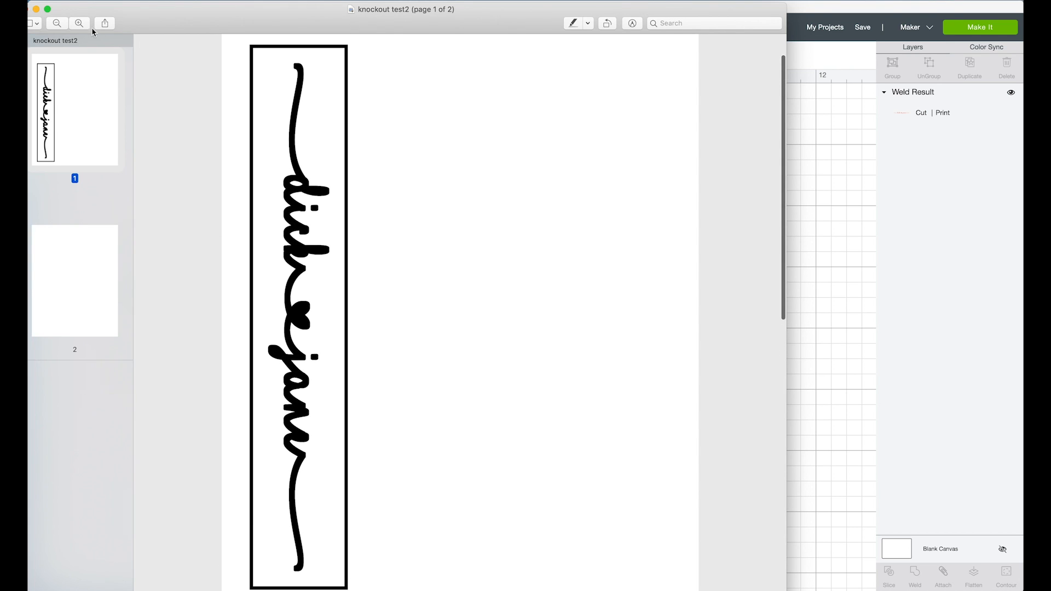
left_click(49, 11)
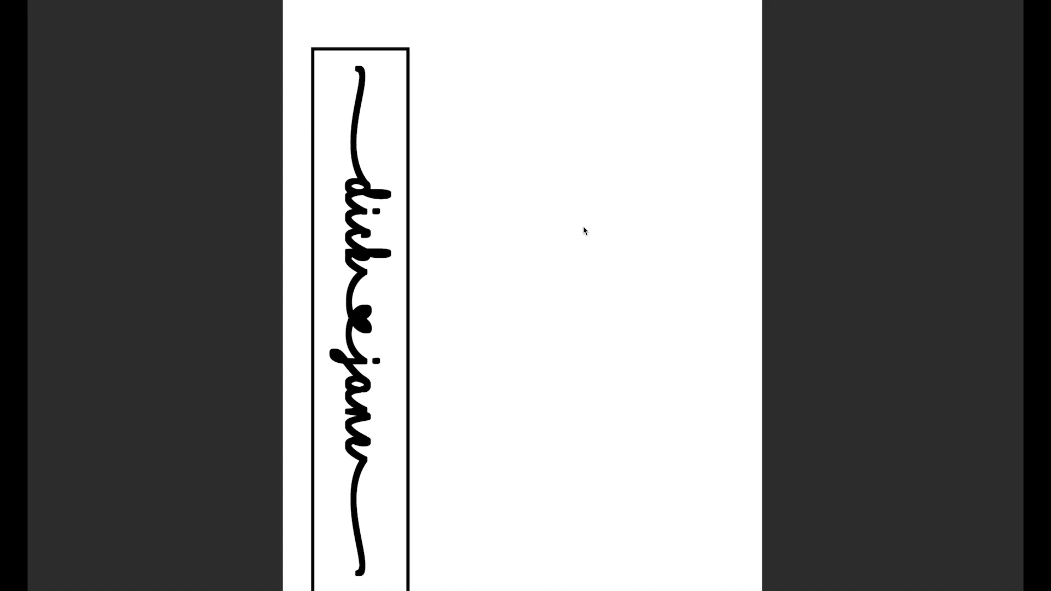
Capture a screenshot of the thickened name design just inside its black registration border, leaving the border out.
scroll(584, 230, "down", 2)
scroll(585, 230, "up", 2)
key("super+plus")
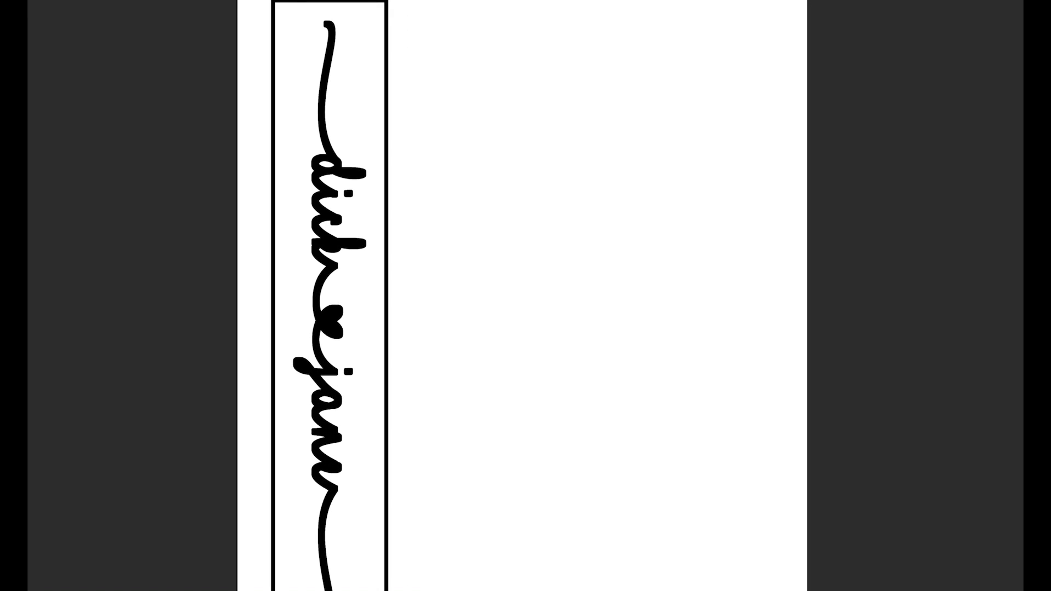
key("super+minus")
scroll(495, 254, "down", 2)
scroll(497, 258, "up", 2)
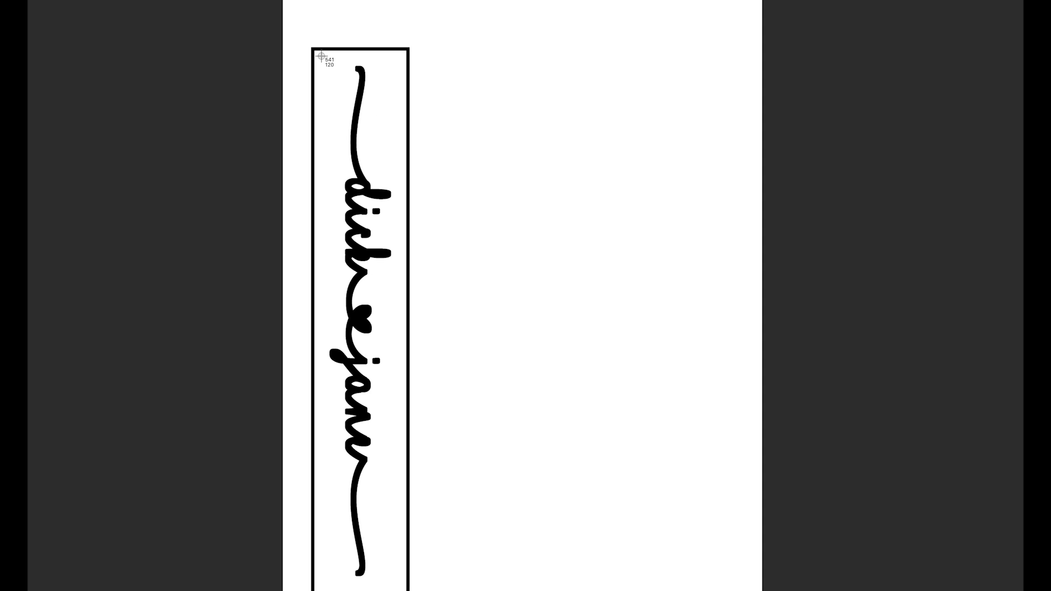
left_click_drag(319, 56, 400, 586)
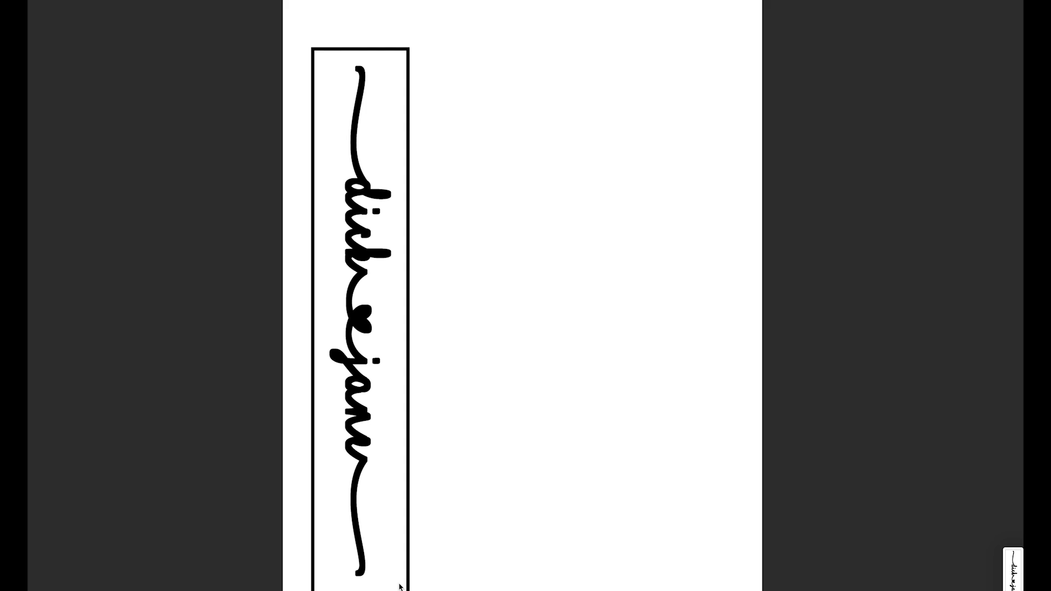
Quit Preview and check the new screenshot file in the Desktop folder before returning to the canvas.
key("Escape")
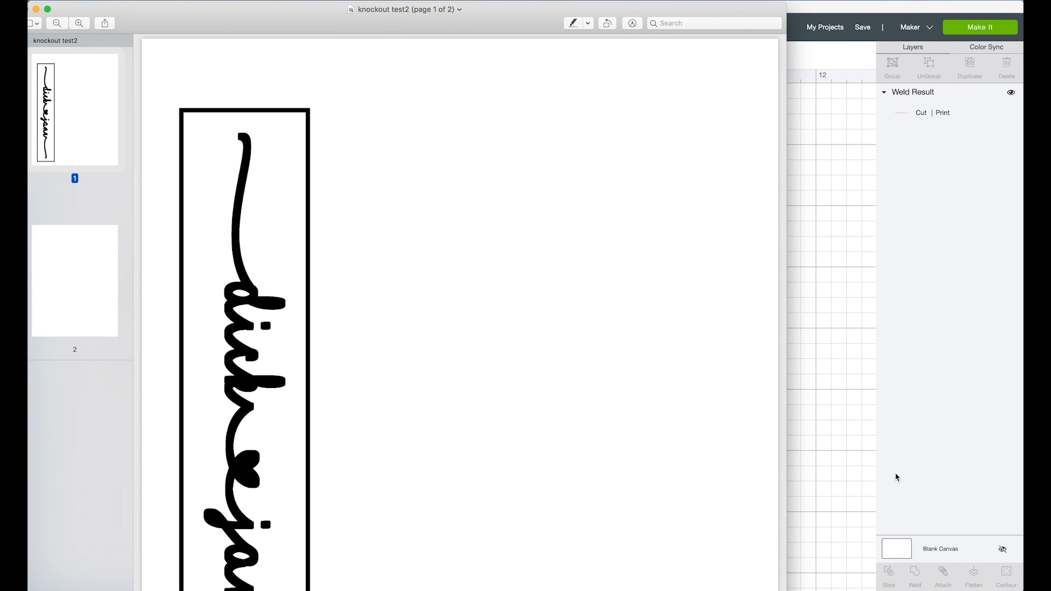
left_click(63, 2)
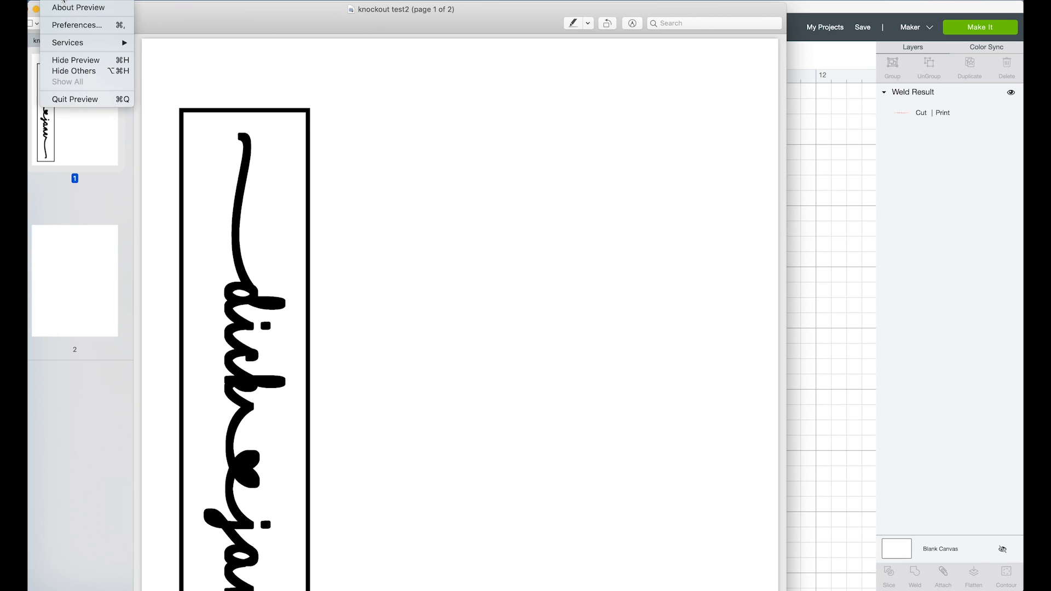
left_click(69, 100)
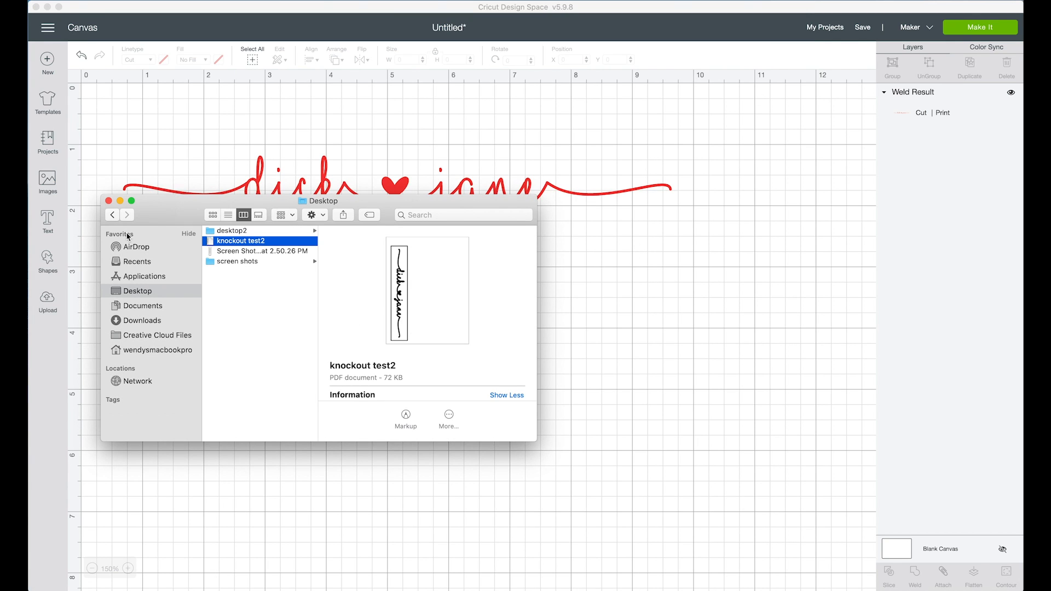
left_click(241, 253)
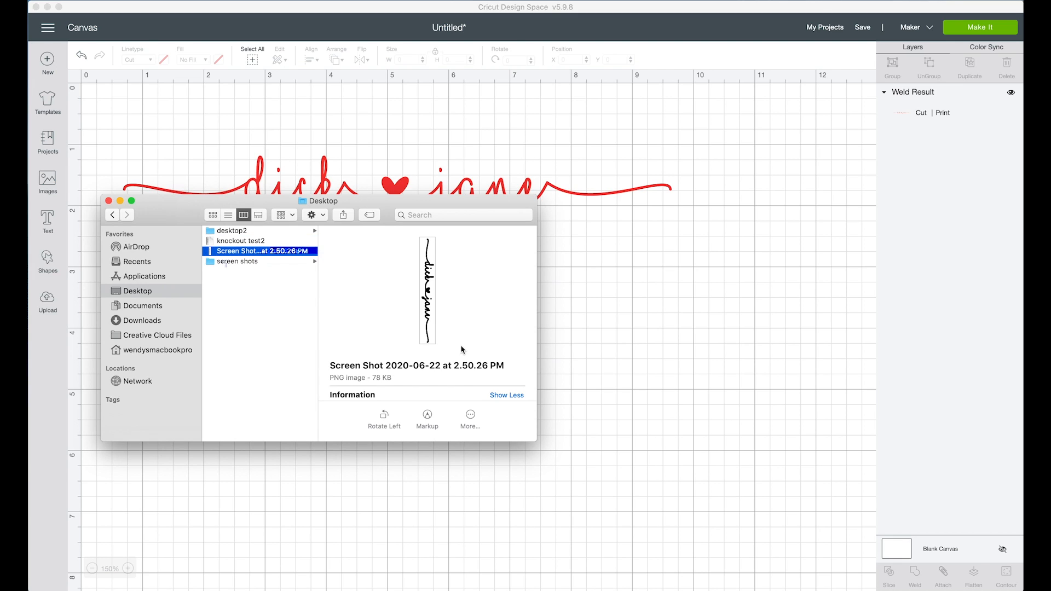
left_click(144, 135)
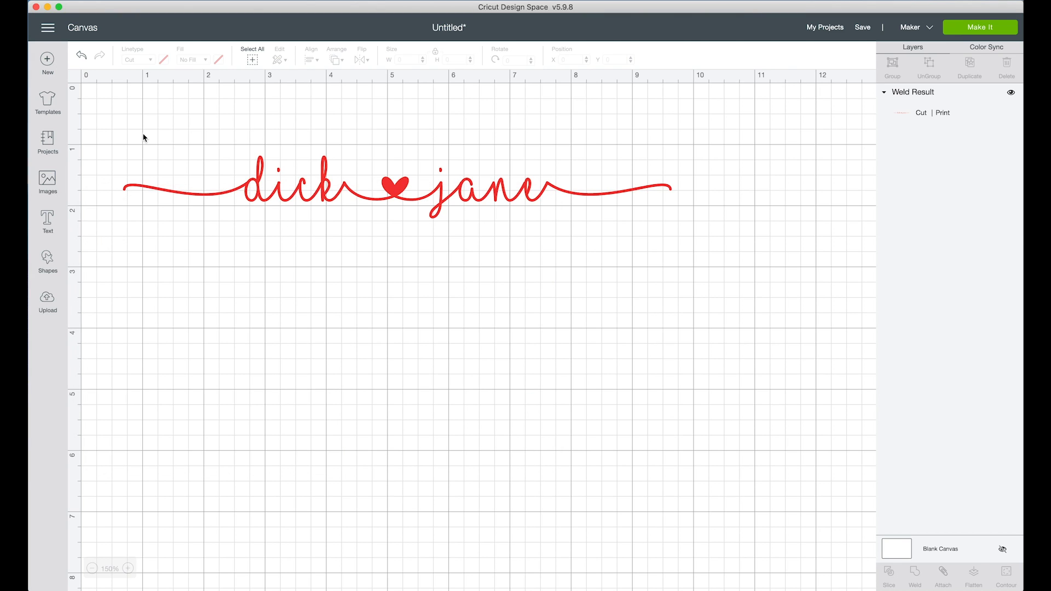
Load "Screen Shot 2020-06-22 at 2.50.26 PM" from the Desktop as a new image upload.
left_click(47, 305)
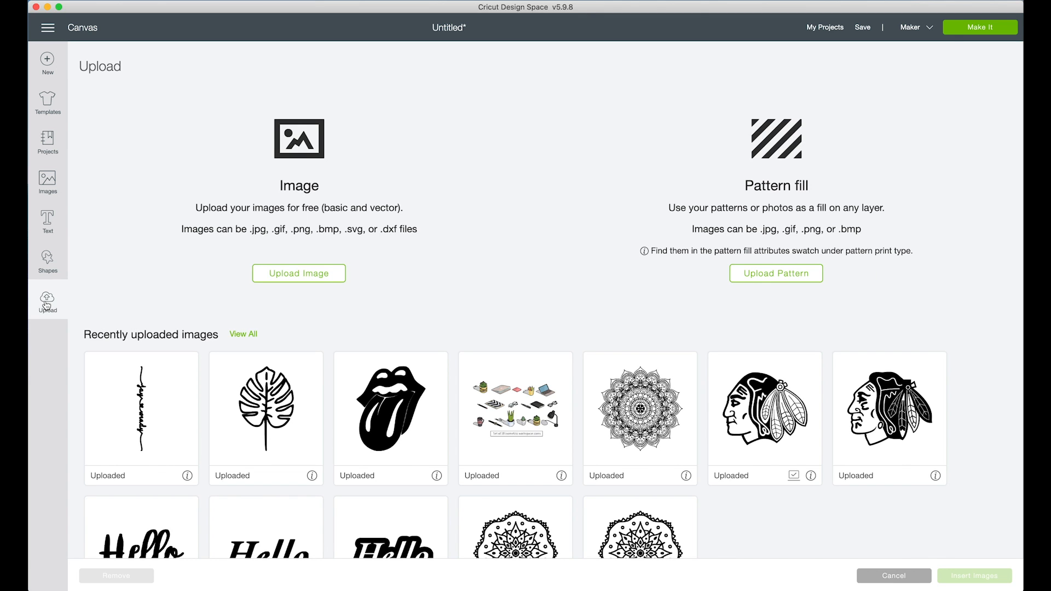
left_click(302, 281)
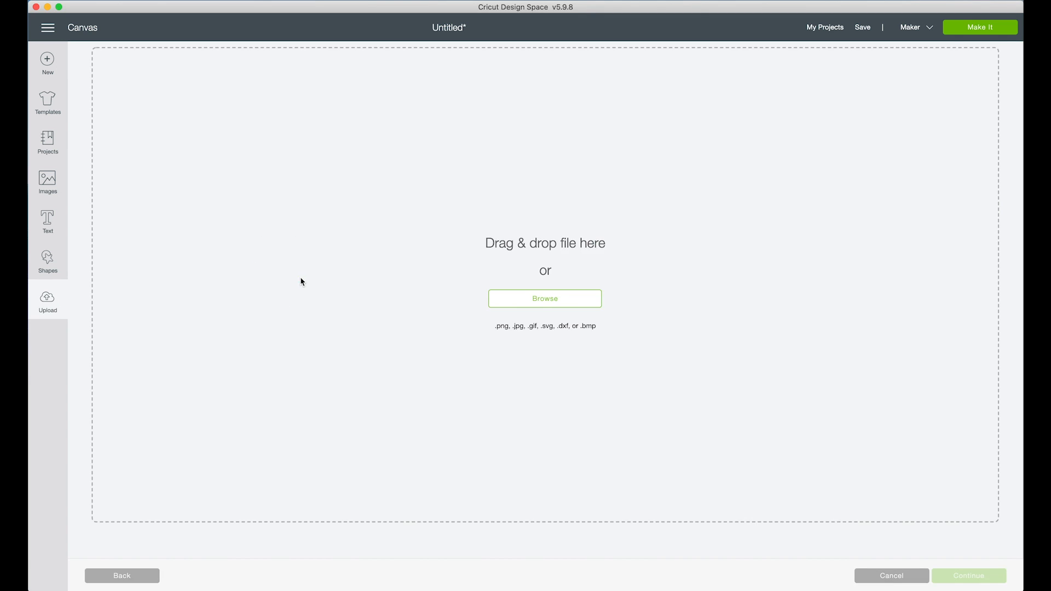
left_click(545, 299)
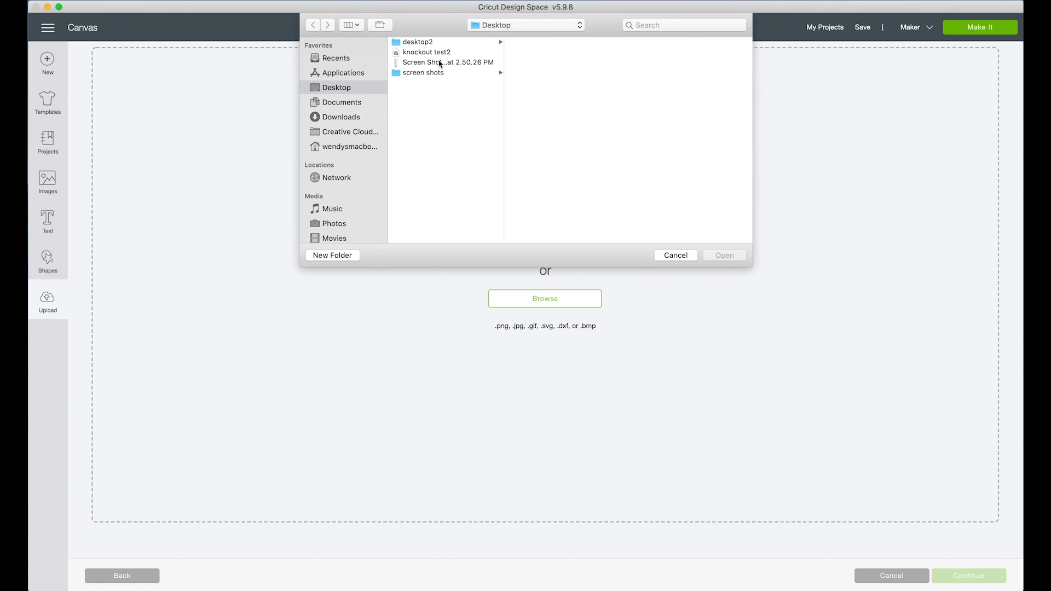
left_click(436, 63)
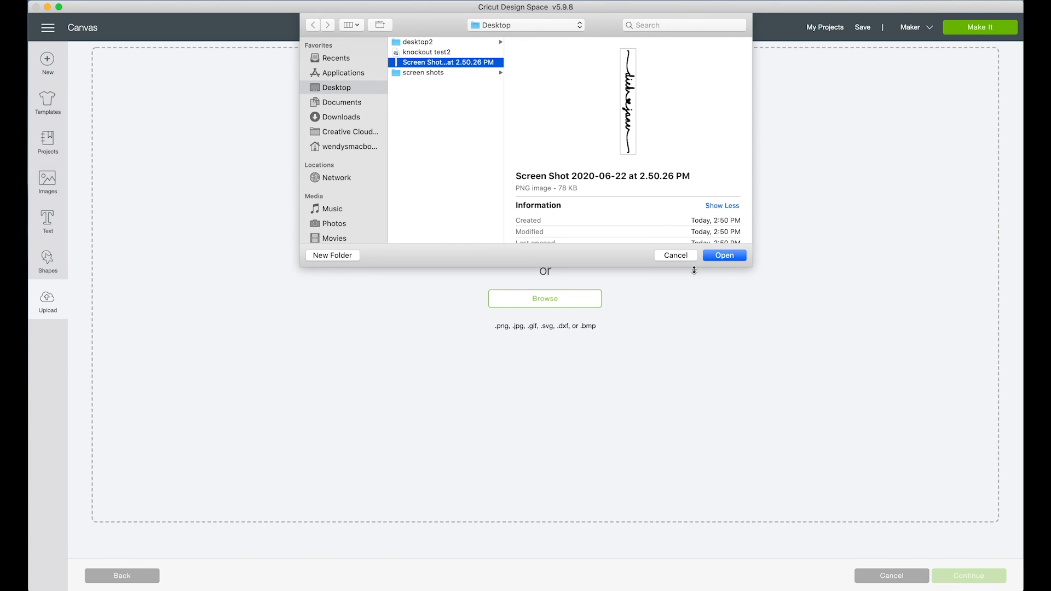
left_click(725, 256)
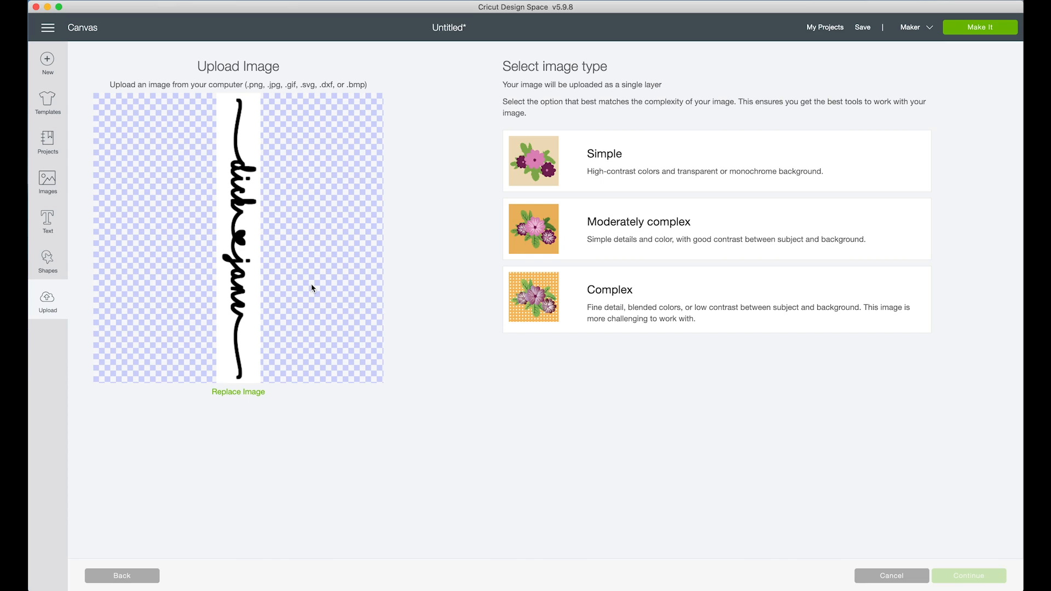
Set the uploaded image's type to Simple, erase the white background around the lettering, and accept the cleaned image.
left_click(613, 165)
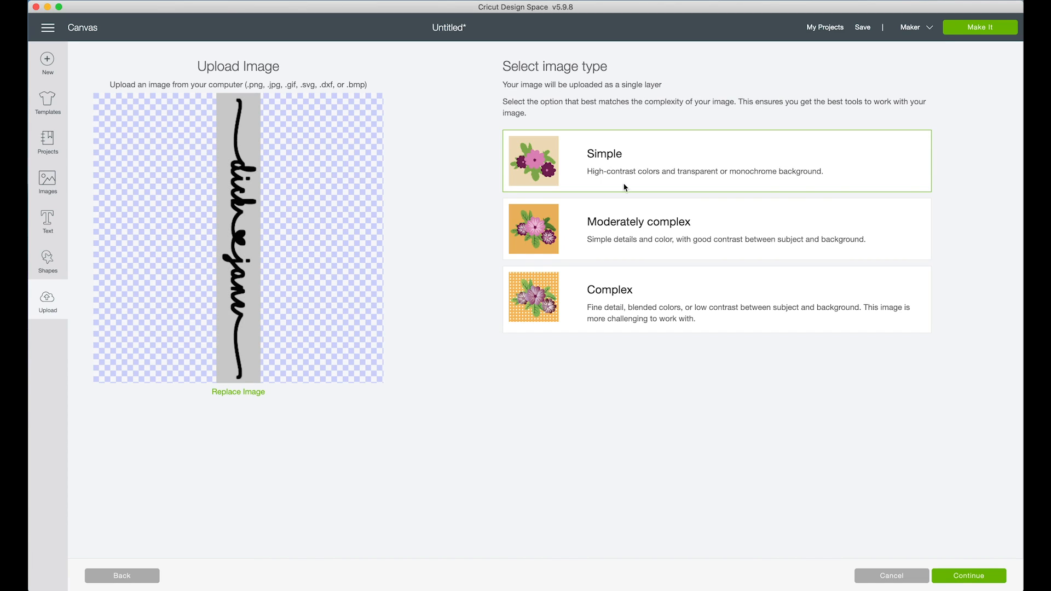
left_click(956, 579)
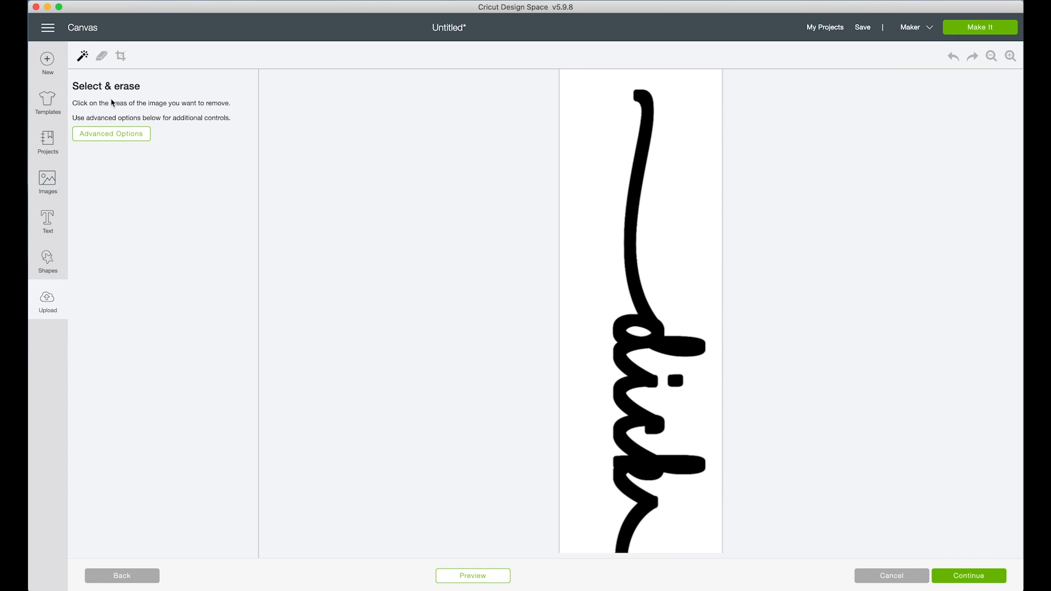
left_click(83, 57)
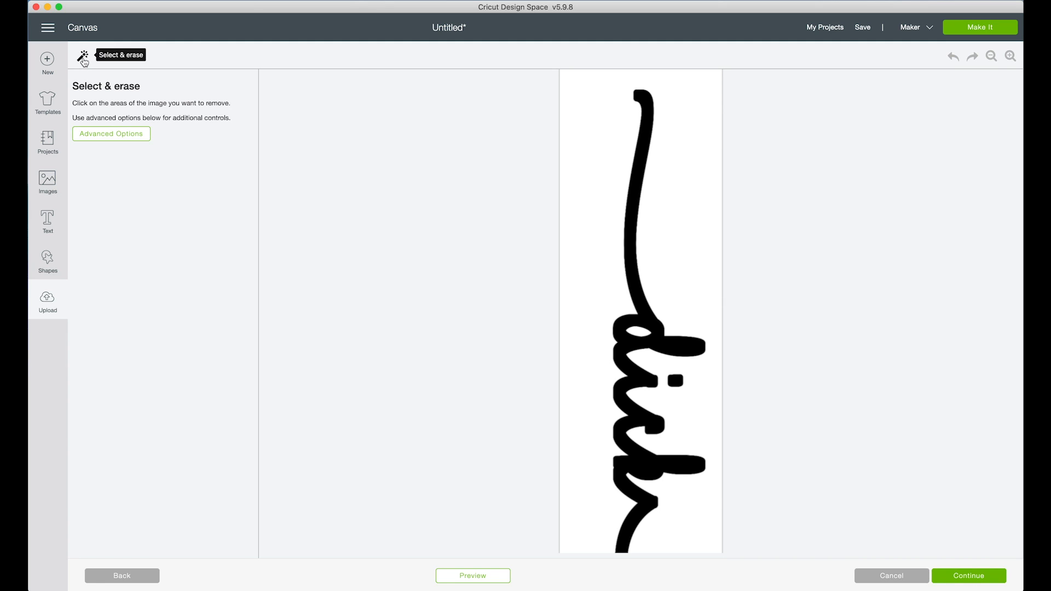
left_click(601, 119)
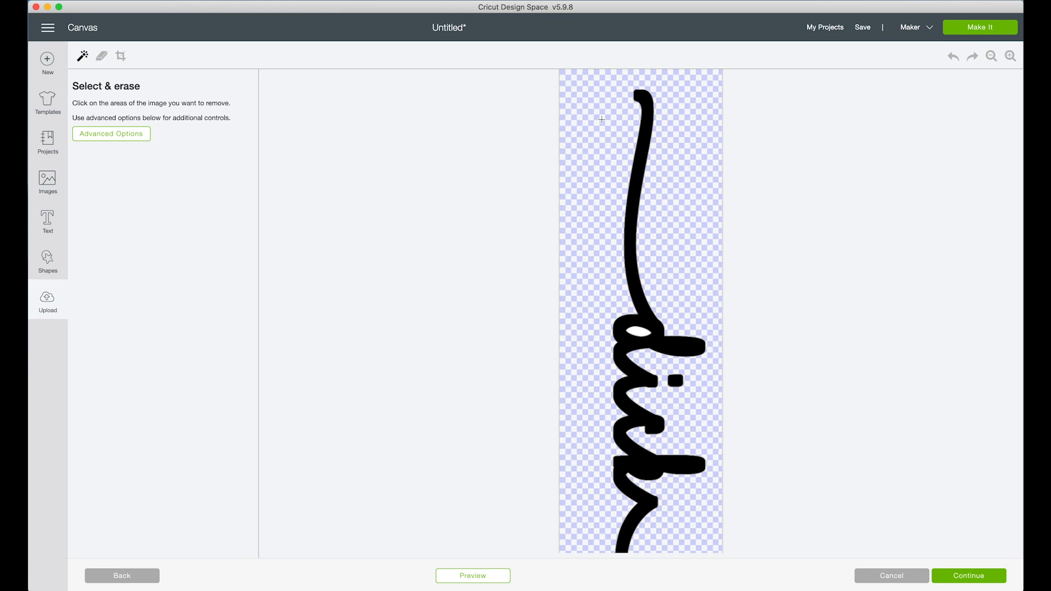
left_click(990, 58)
left_click(991, 59)
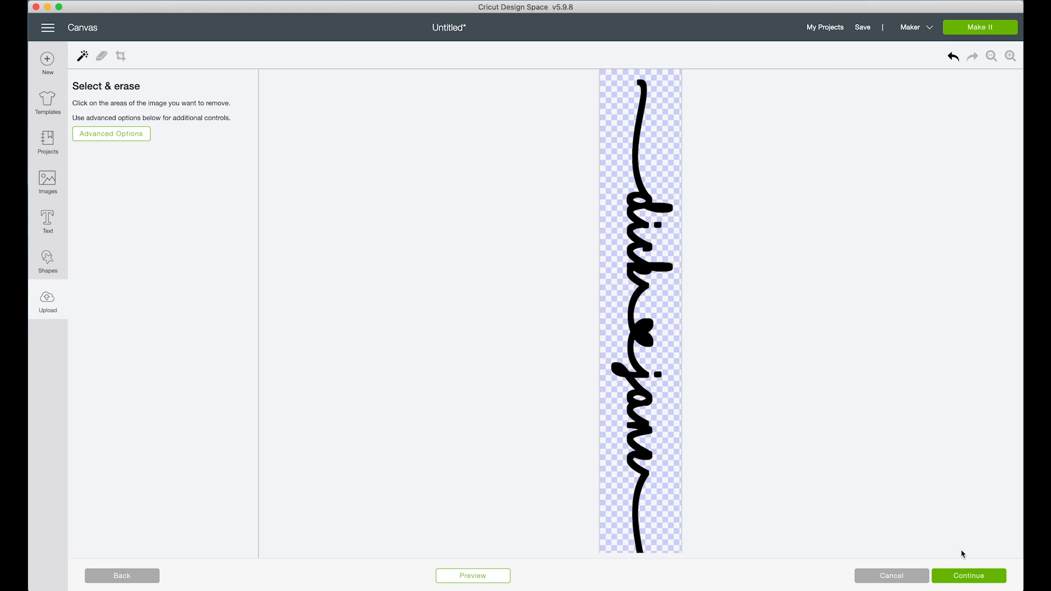
left_click(965, 580)
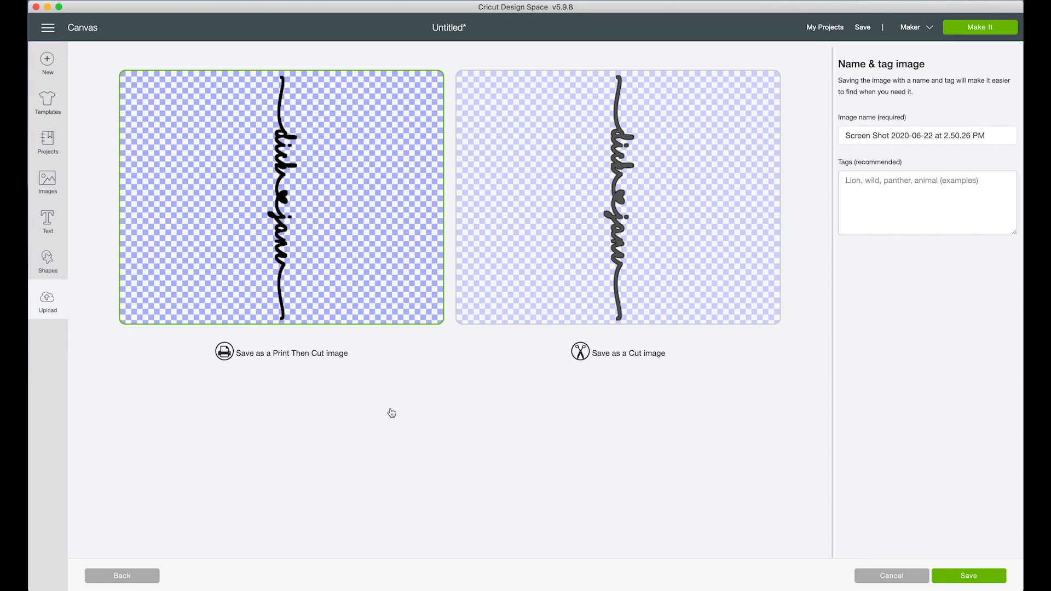
Save the upload as a Cut image named "knockout 3" with the tag "knockout".
left_click(688, 247)
left_click(928, 135)
left_click_drag(986, 135, 842, 128)
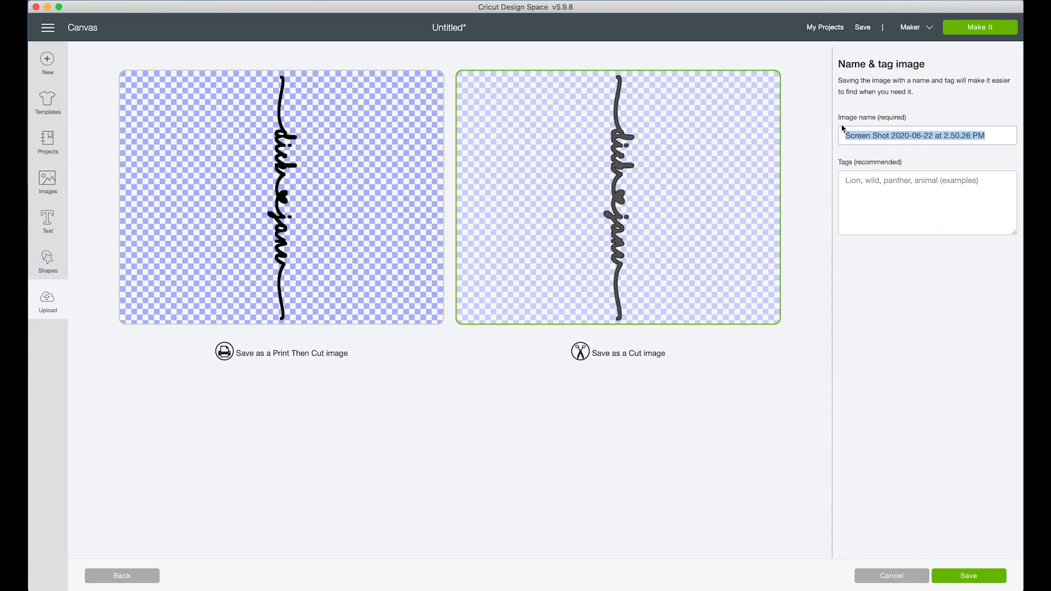
type("knoclout")
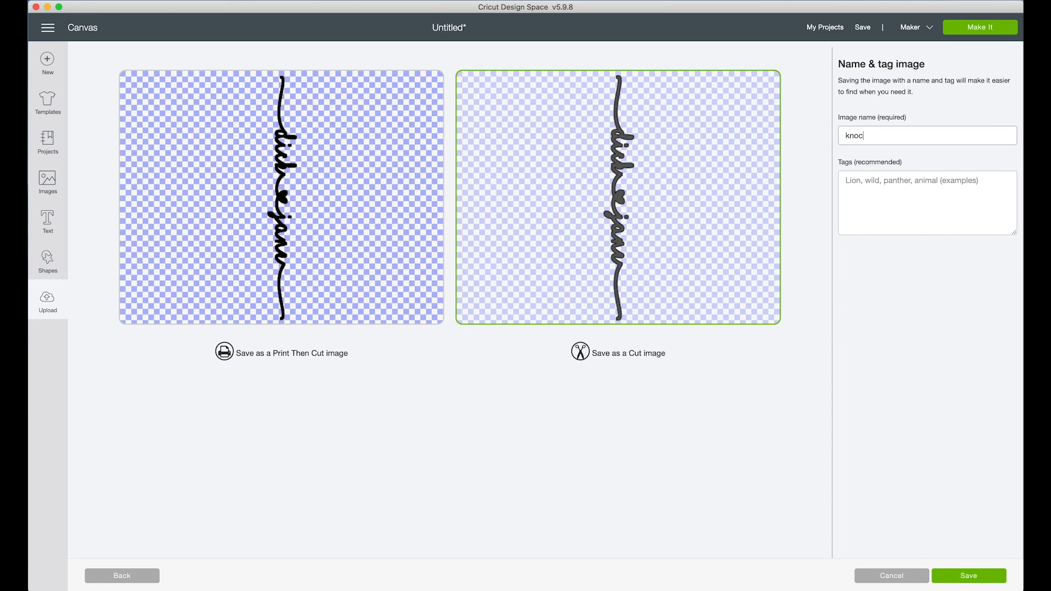
type(" 3")
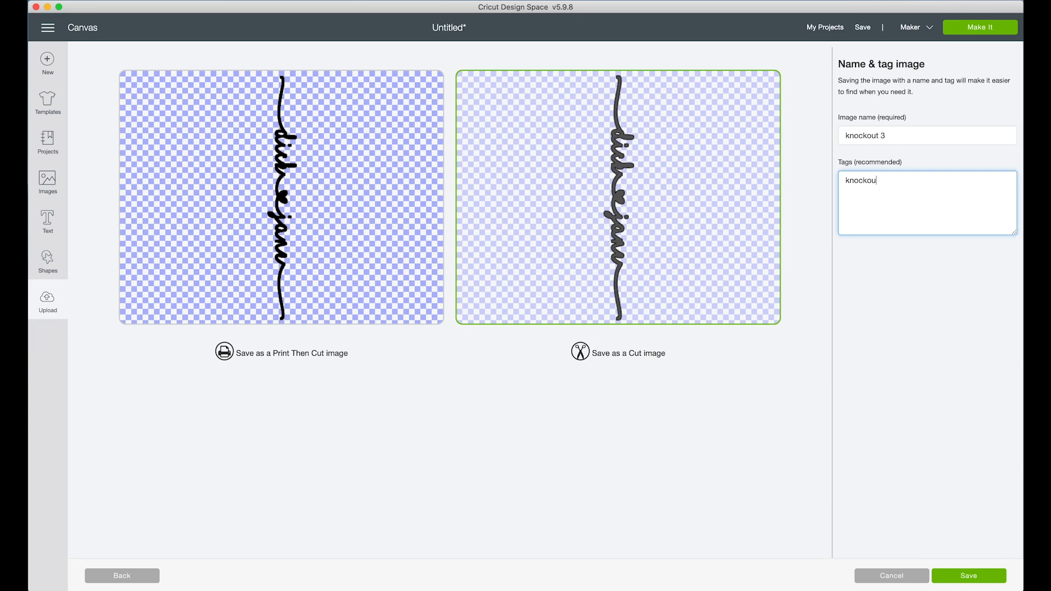
type("t")
left_click(965, 582)
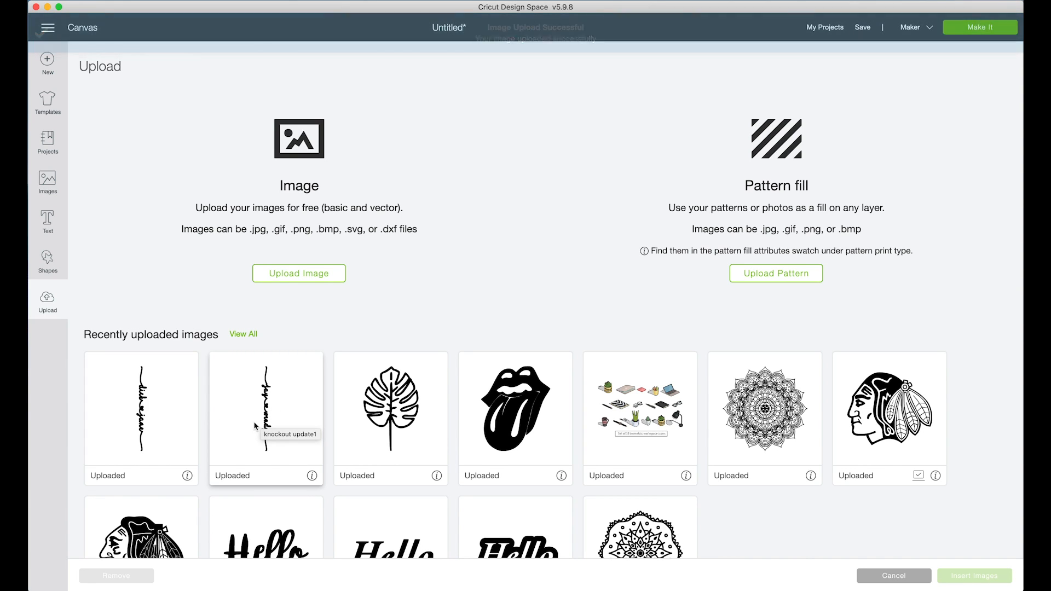
Insert the newly uploaded knockout image onto the canvas and move it clear of the red name design.
left_click(134, 401)
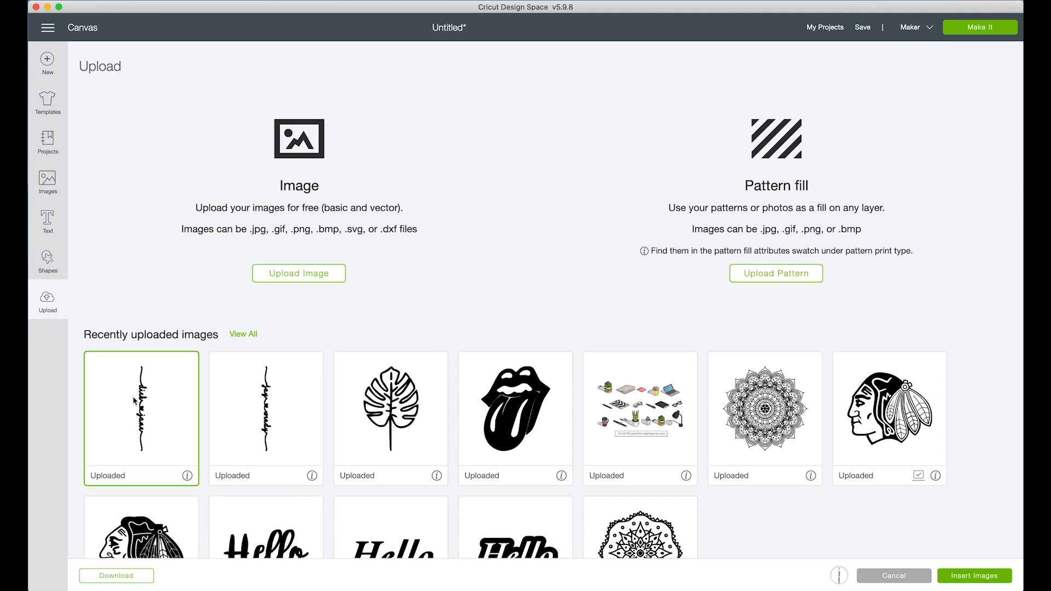
left_click(165, 402)
left_click(980, 578)
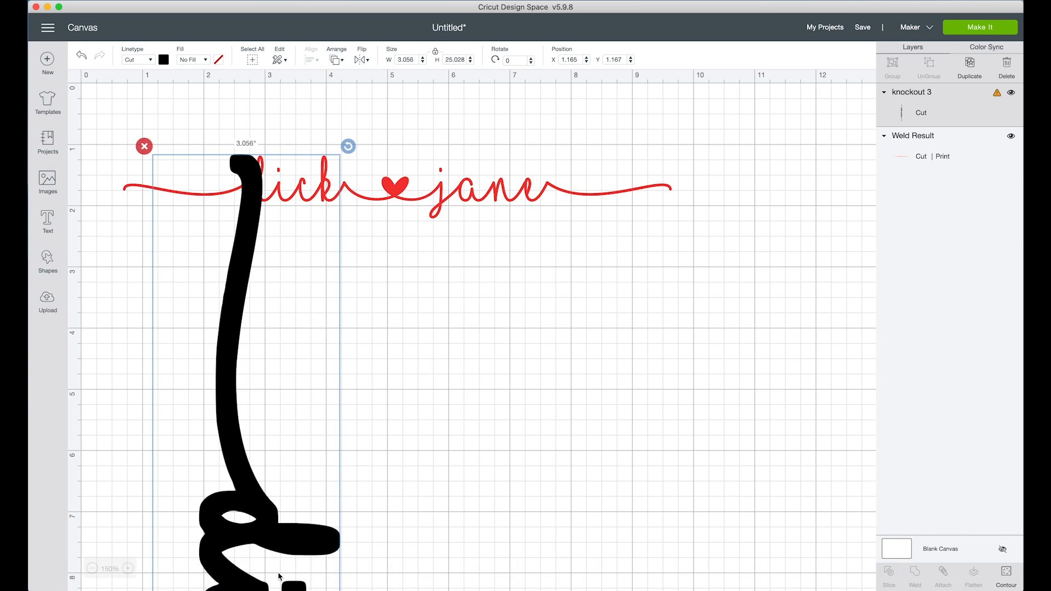
left_click(93, 569)
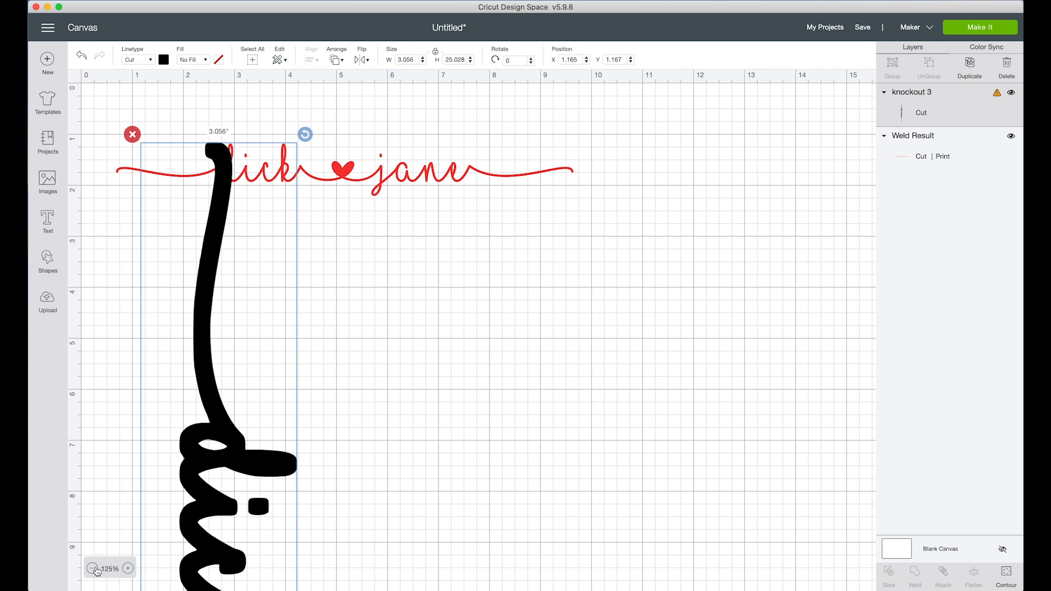
left_click(93, 570)
left_click(93, 569)
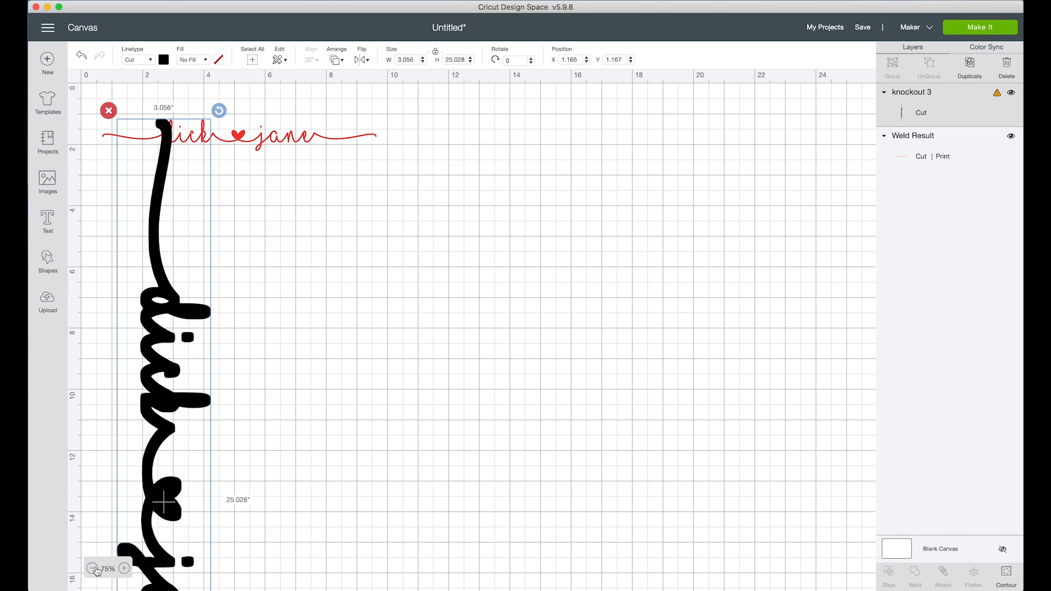
left_click(93, 570)
left_click(93, 569)
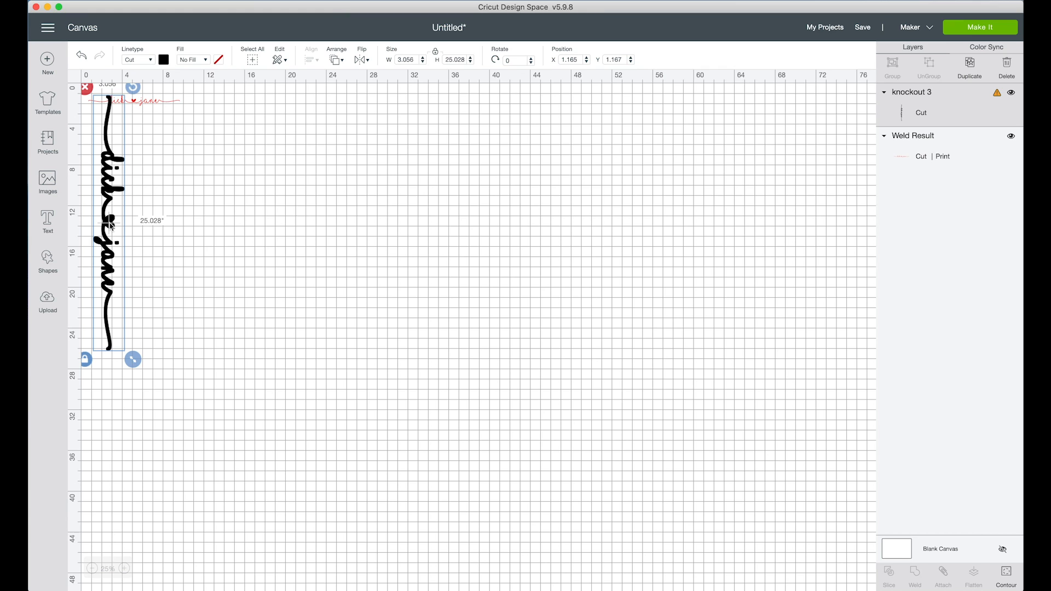
left_click_drag(111, 222, 361, 296)
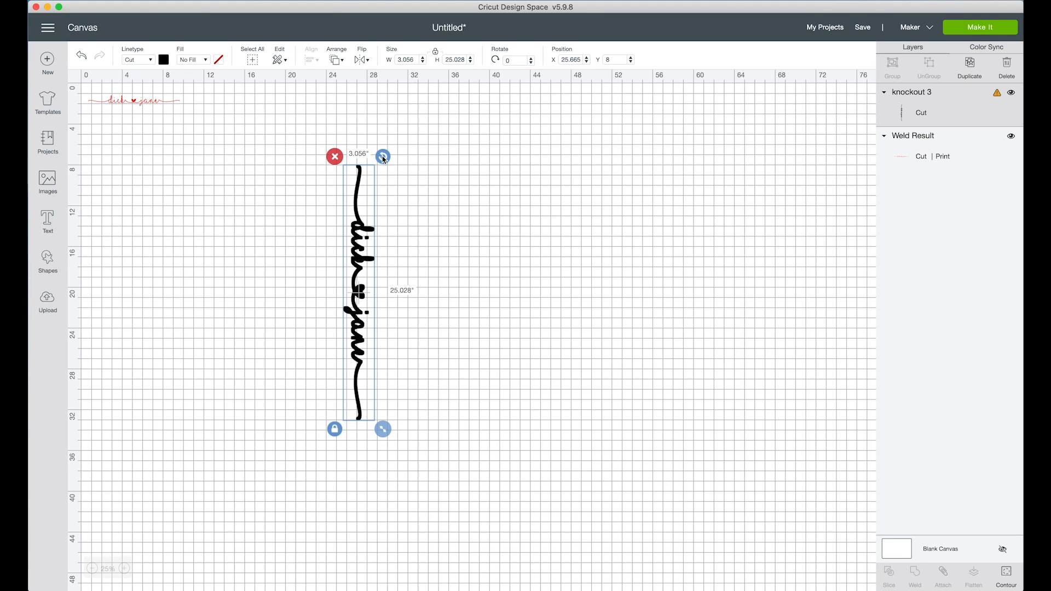
left_click_drag(384, 159, 335, 161)
left_click_drag(414, 165, 279, 211)
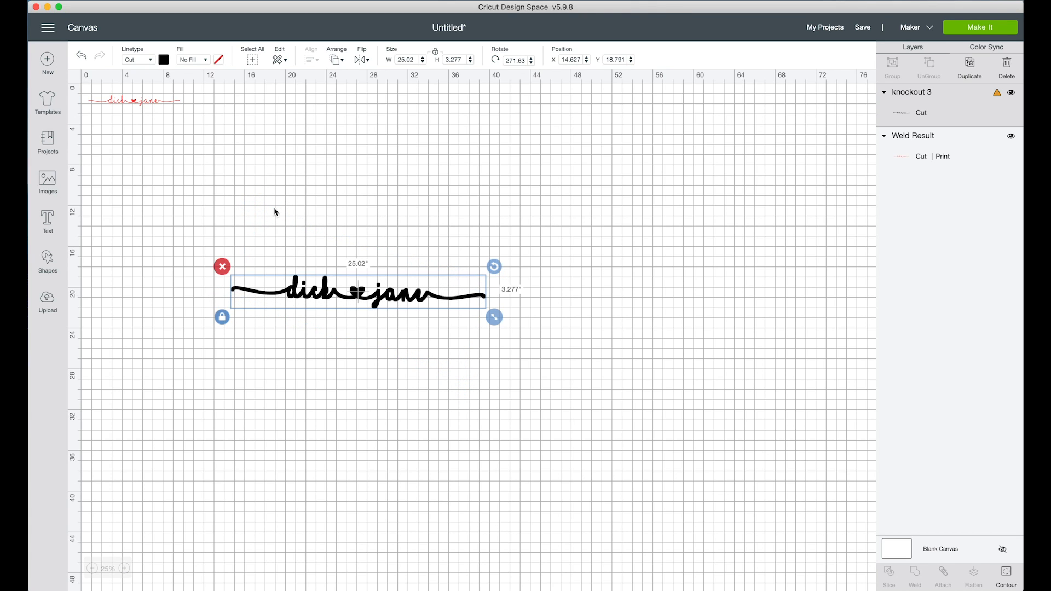
left_click(82, 57)
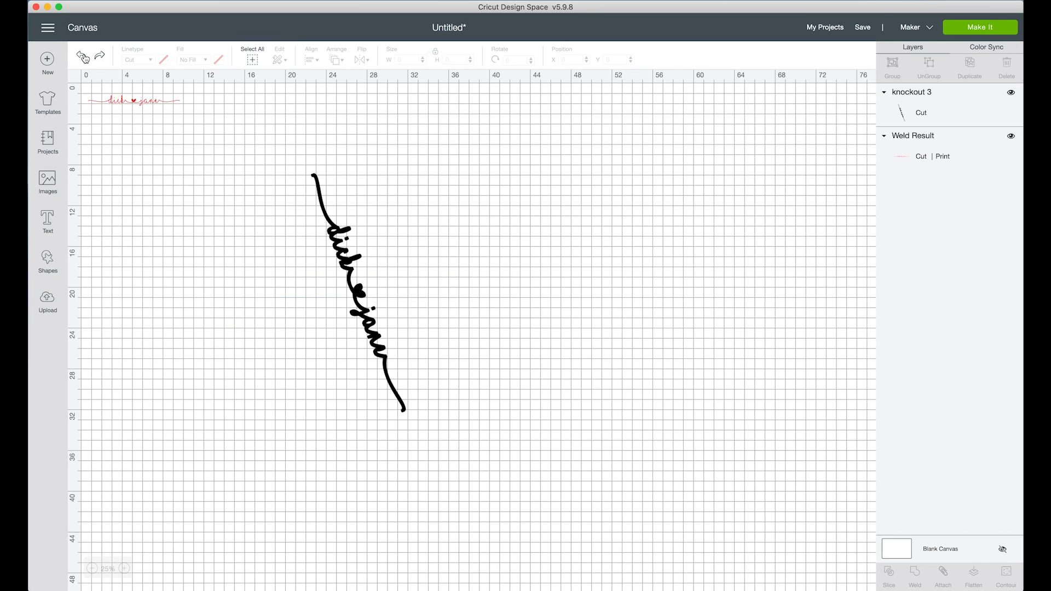
left_click(82, 57)
Rotate the black knockout to 270° so it reads horizontally, and place it just below the red name design.
left_click(336, 282)
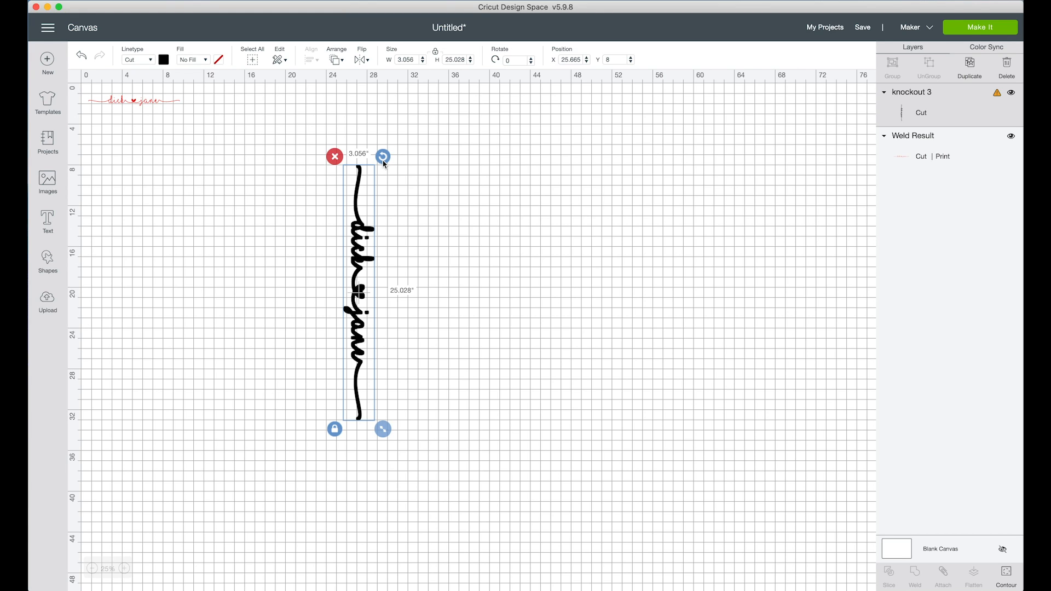
left_click_drag(383, 158, 232, 279)
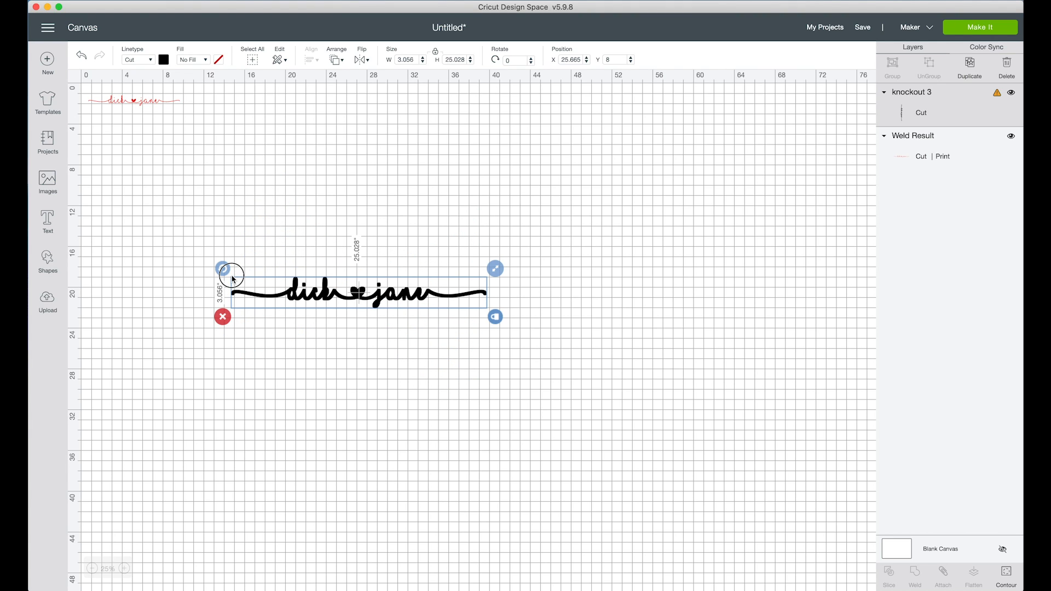
left_click_drag(232, 279, 232, 279)
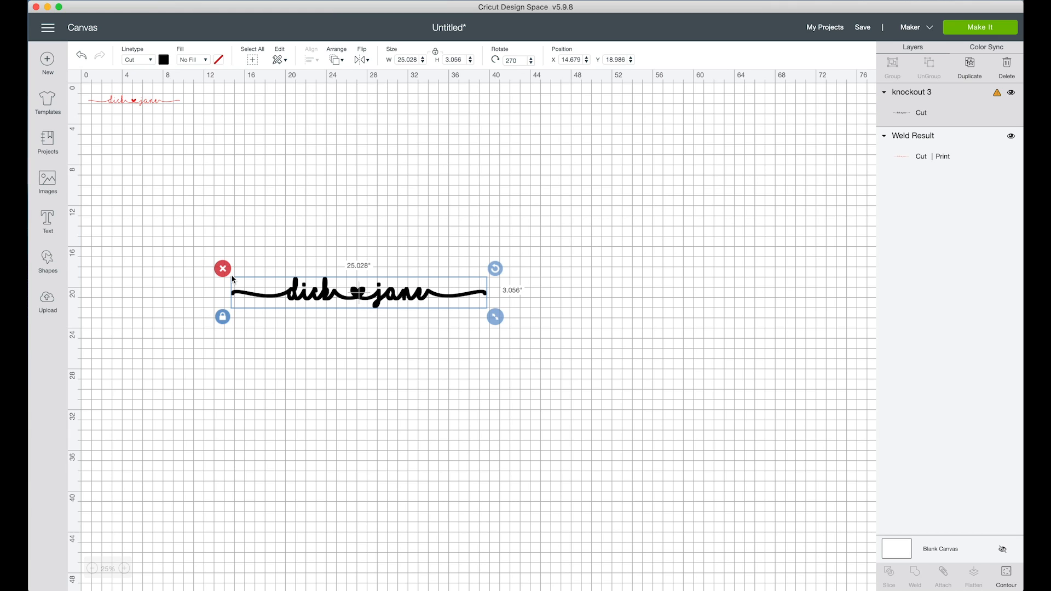
left_click(125, 569)
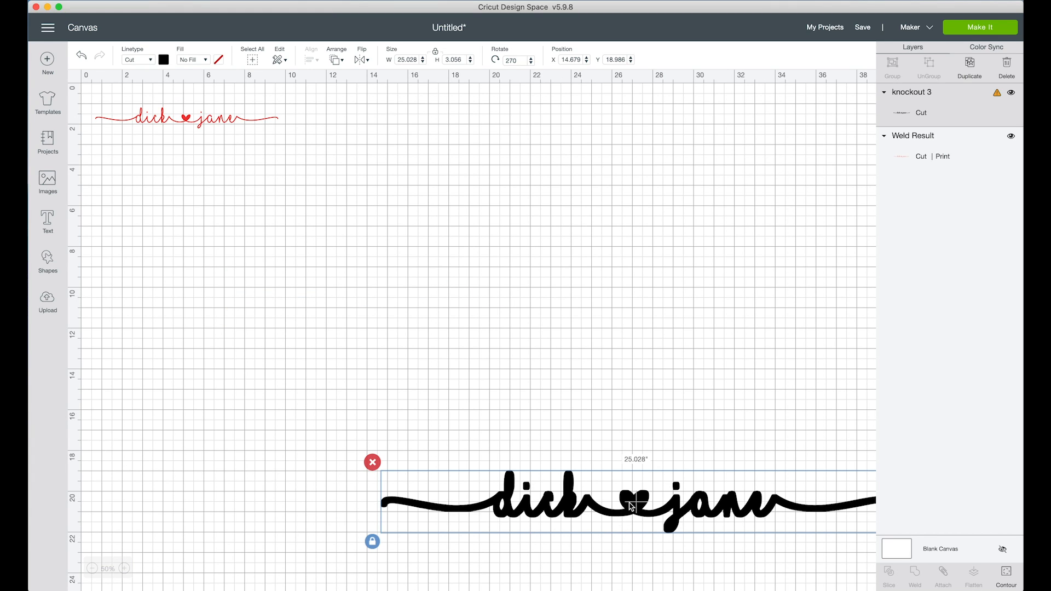
left_click_drag(629, 501, 378, 166)
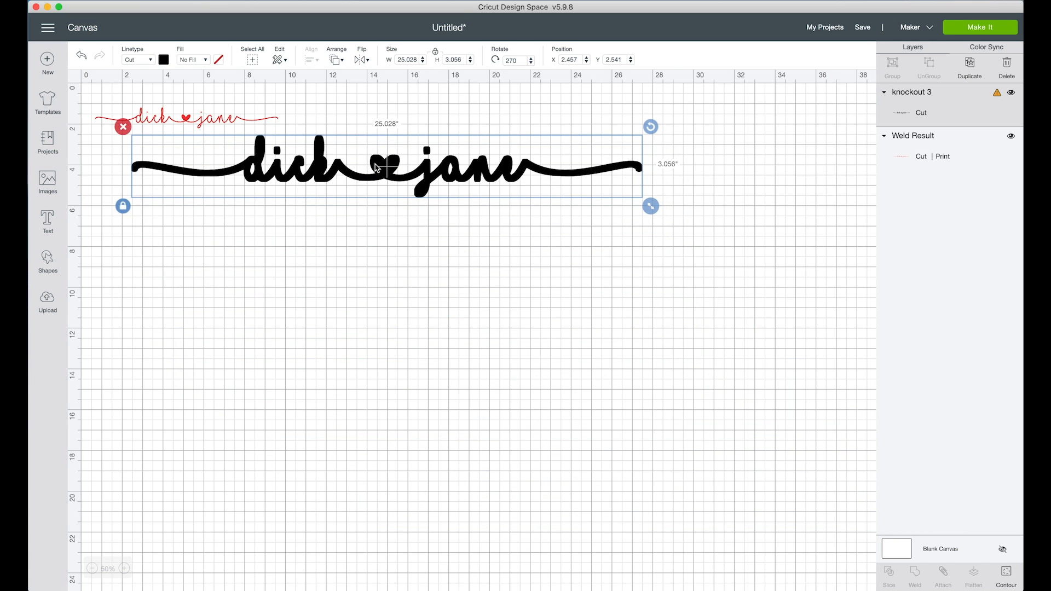
Set the black knockout's width to 10 inches.
left_click(125, 570)
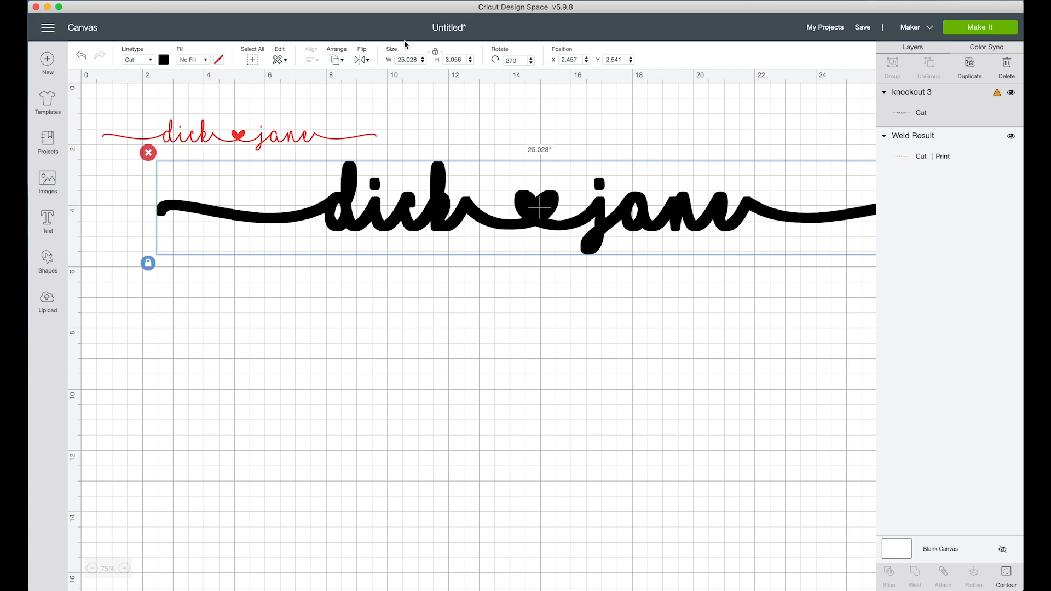
left_click(418, 60)
left_click_drag(418, 59, 377, 58)
type("10")
key("Return")
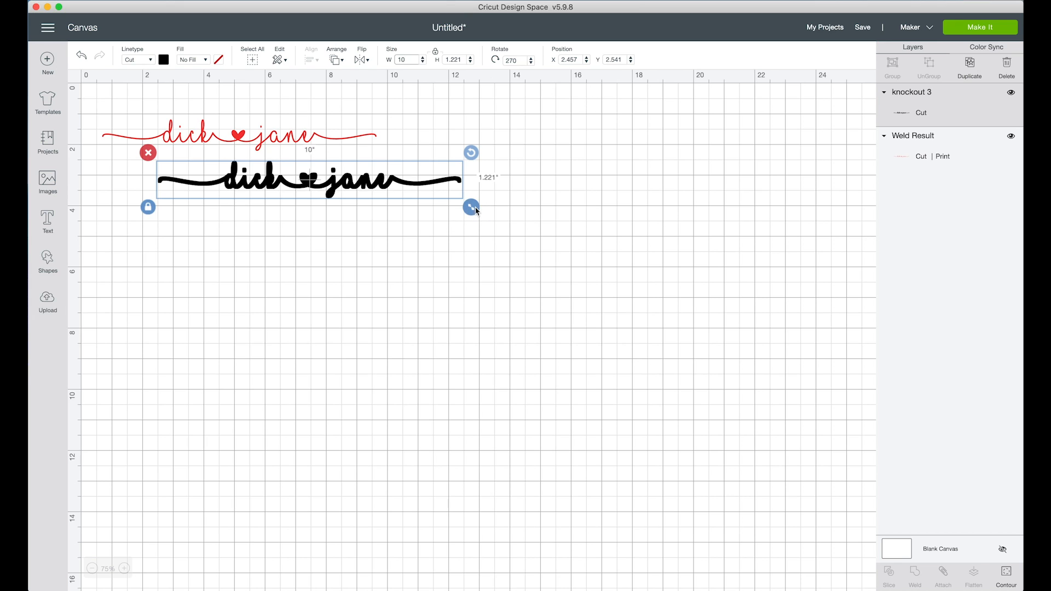
mouse_move(473, 212)
left_mouse_down()
mouse_move(551, 251)
mouse_move(477, 222)
mouse_move(483, 214)
left_mouse_up()
key("super+z")
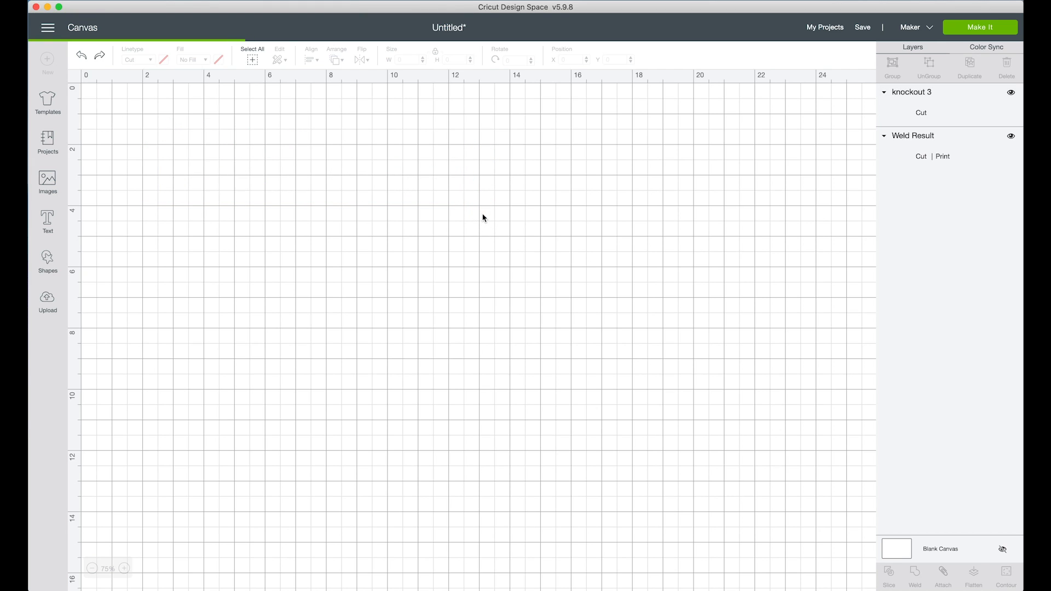
left_click(319, 189)
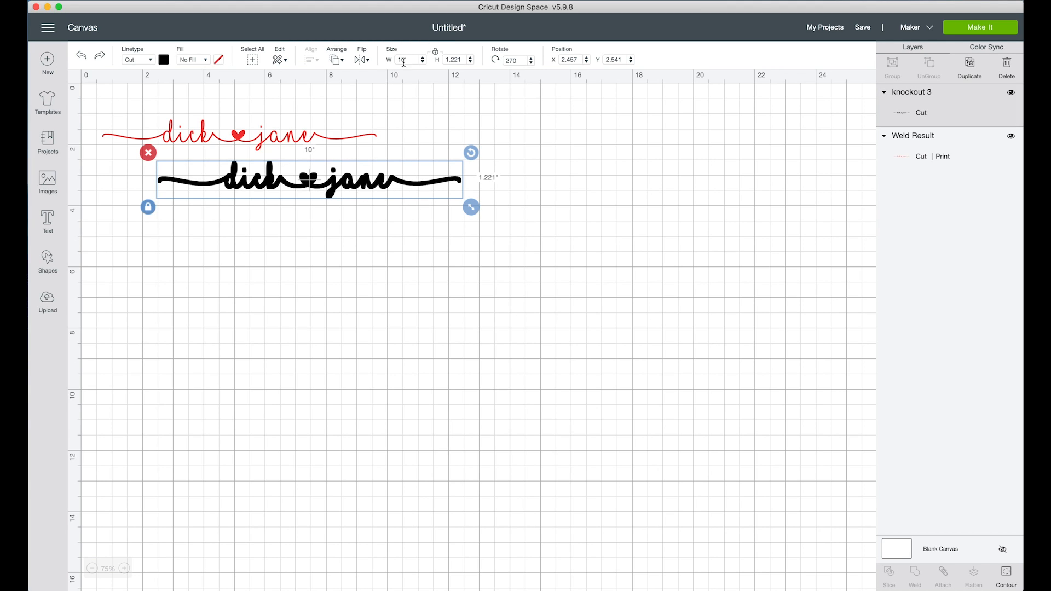
Set the red name design's width to 10 inches, matching the black knockout.
left_click(239, 142)
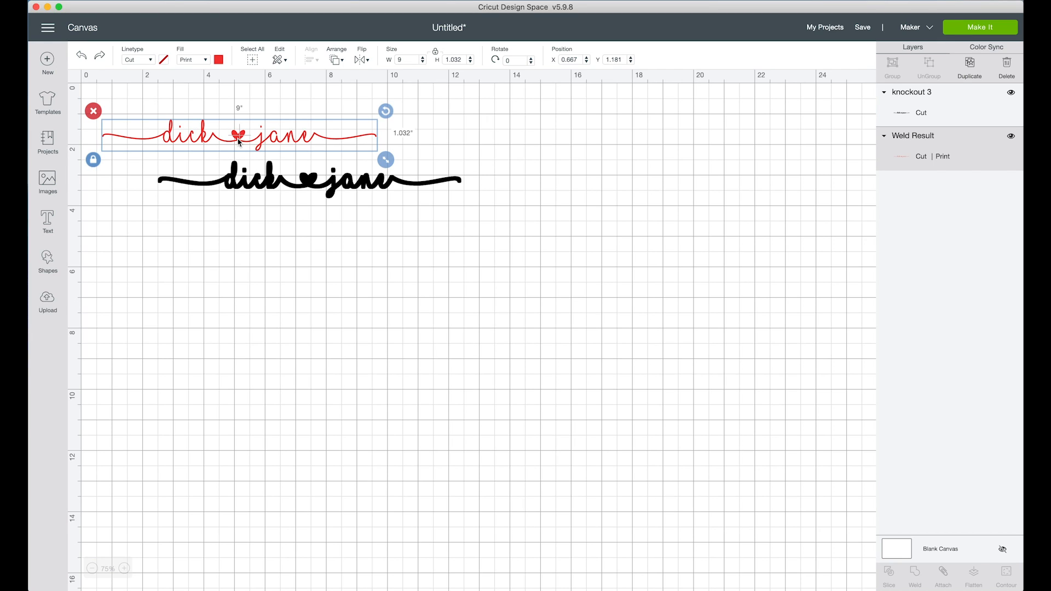
left_click(406, 59)
type("10")
key("Return")
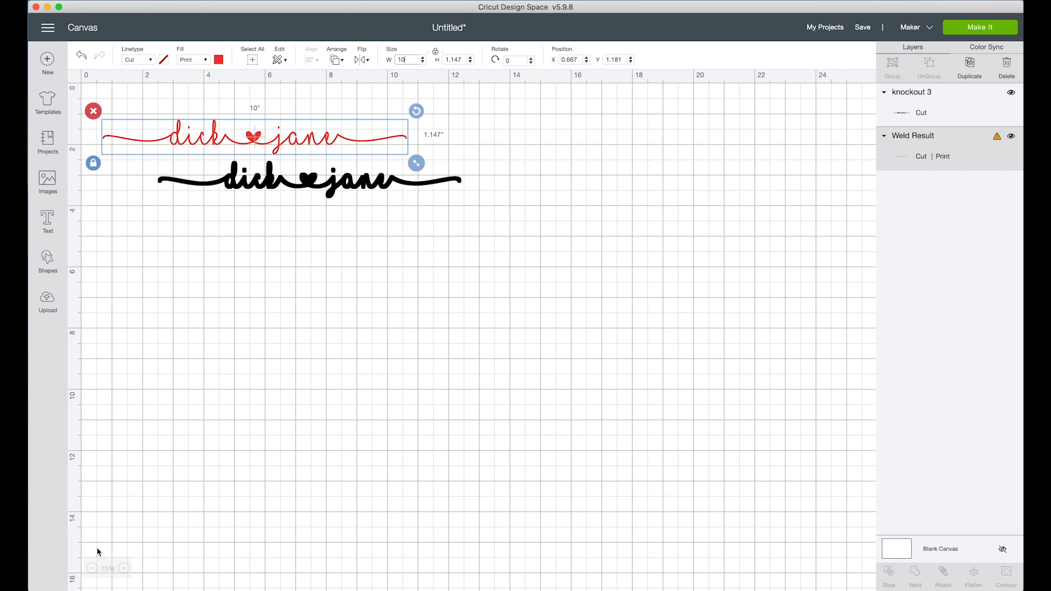
Try the red name over the black knockout, place it directly above the knockout, and move it forward one layer.
left_click(125, 569)
left_click(127, 569)
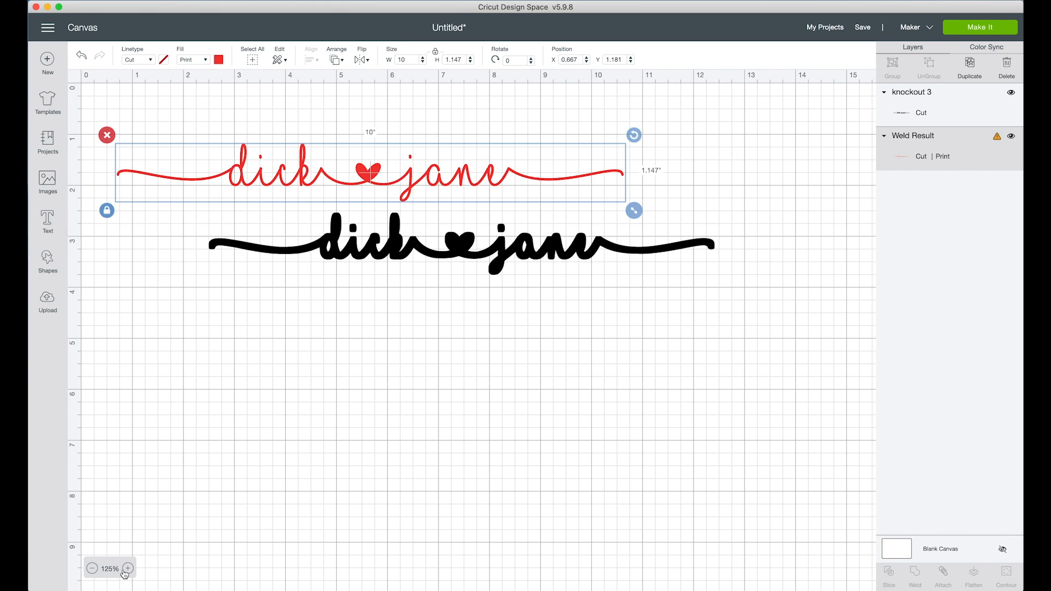
left_click(127, 569)
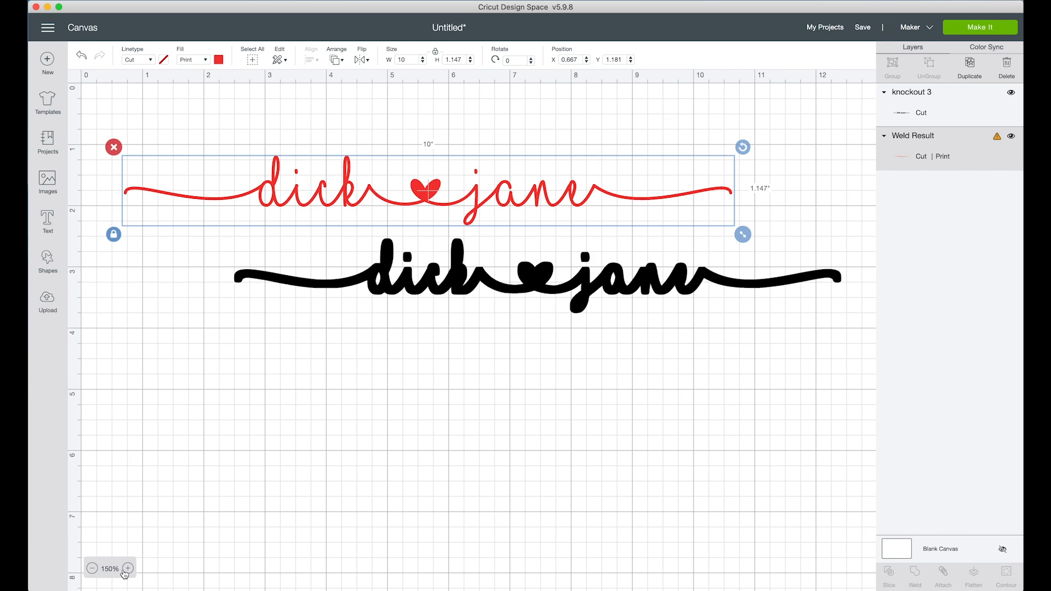
left_click(435, 203)
left_click_drag(435, 204, 537, 284)
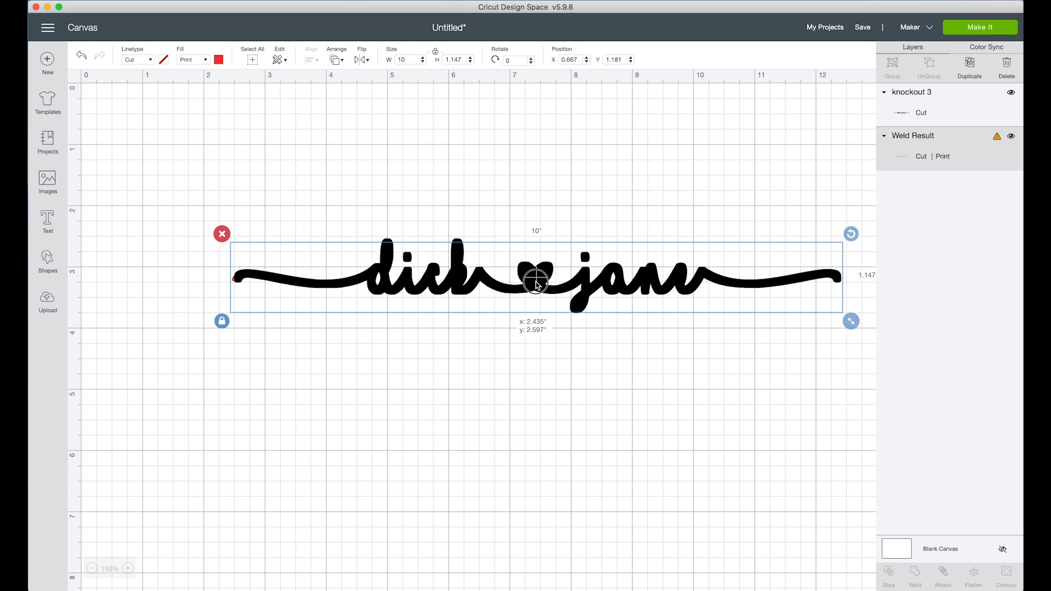
left_click_drag(535, 283, 532, 198)
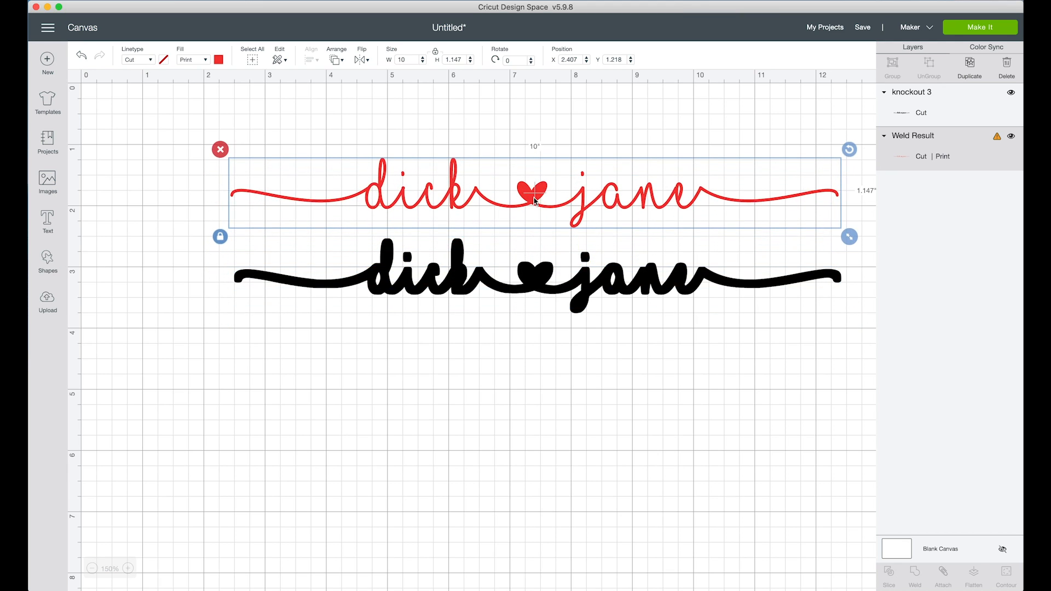
right_click(569, 203)
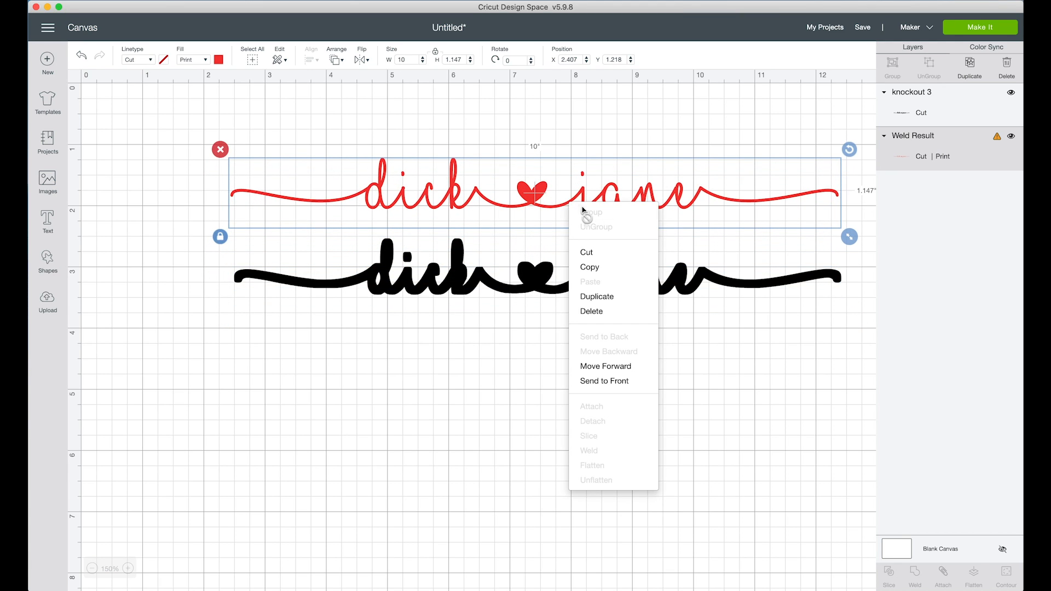
left_click(600, 369)
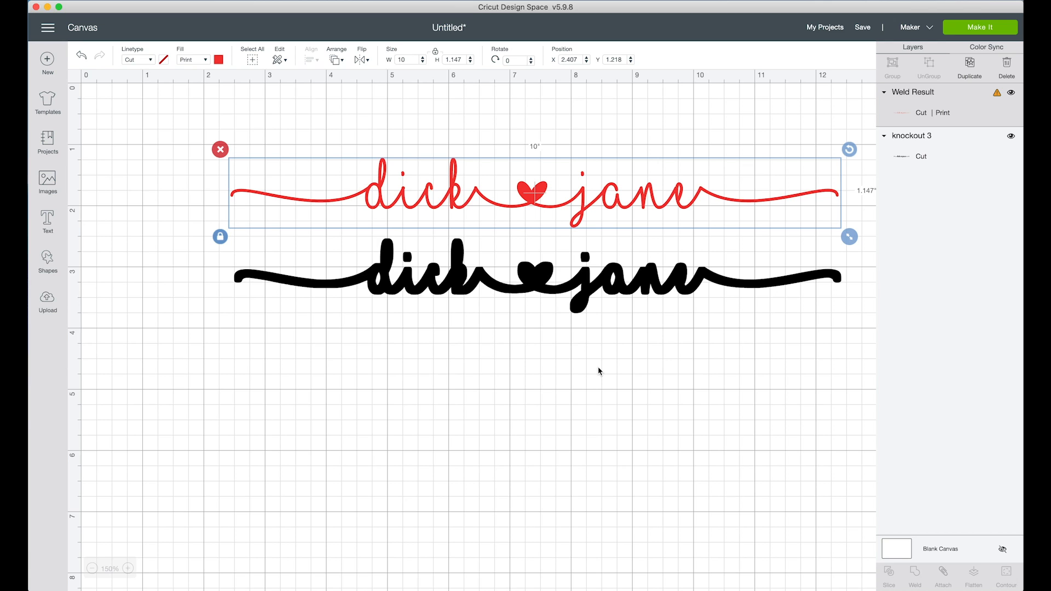
Lay the red name design over the black knockout, and enlarge the knockout to about 10.04 inches wide.
left_click_drag(528, 207, 533, 282)
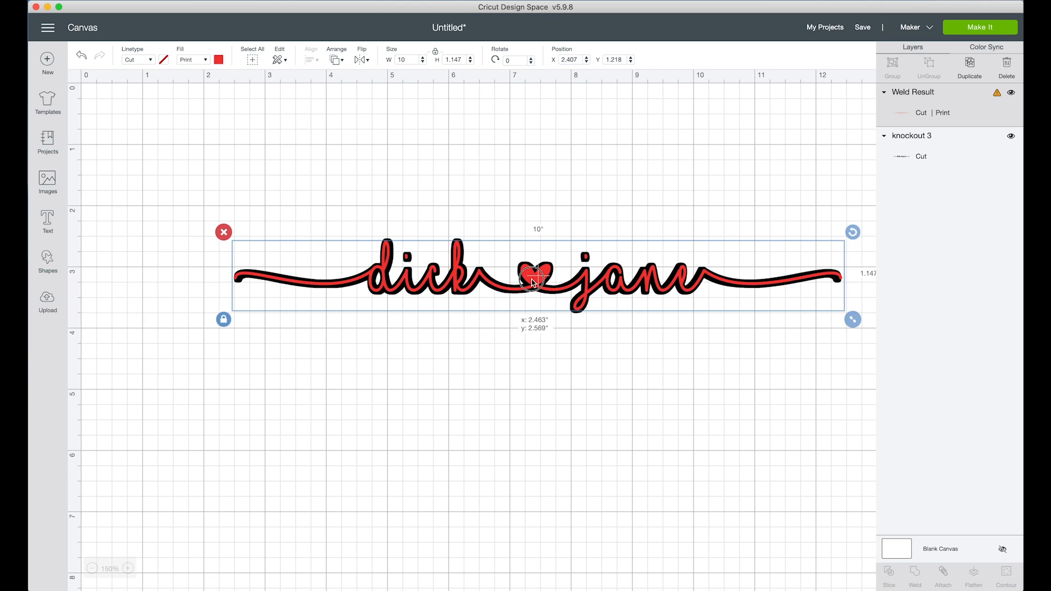
mouse_move(534, 282)
left_mouse_down()
mouse_move(532, 241)
mouse_move(534, 284)
left_mouse_up()
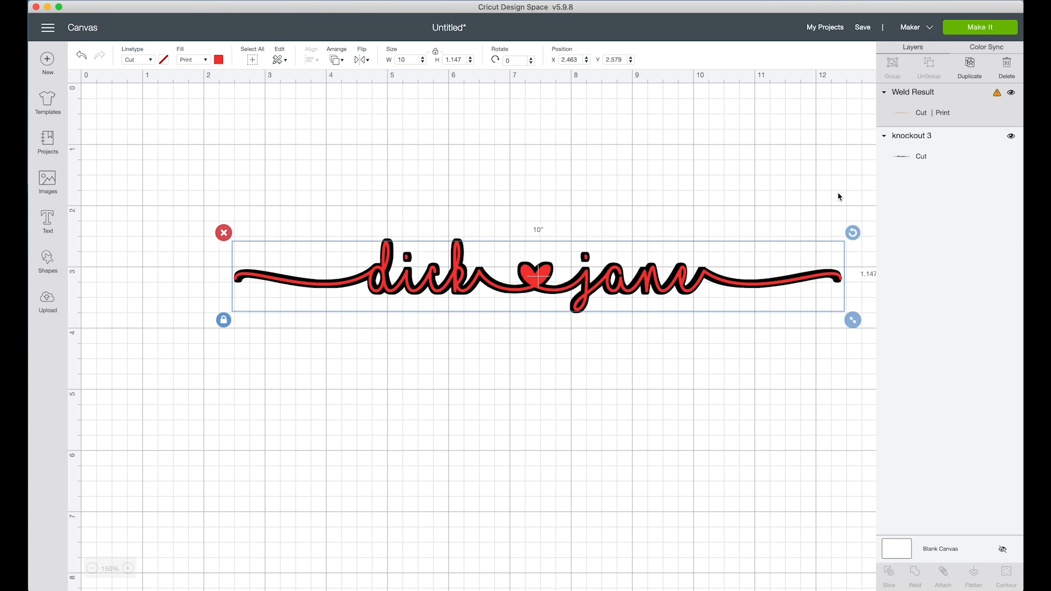
left_click(916, 154)
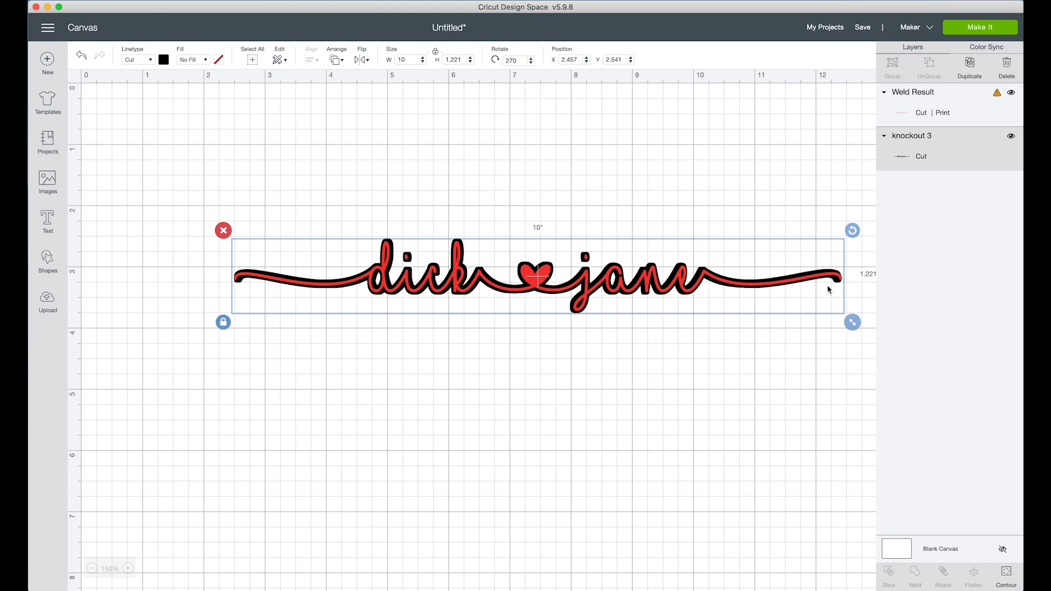
left_click_drag(855, 326, 858, 327)
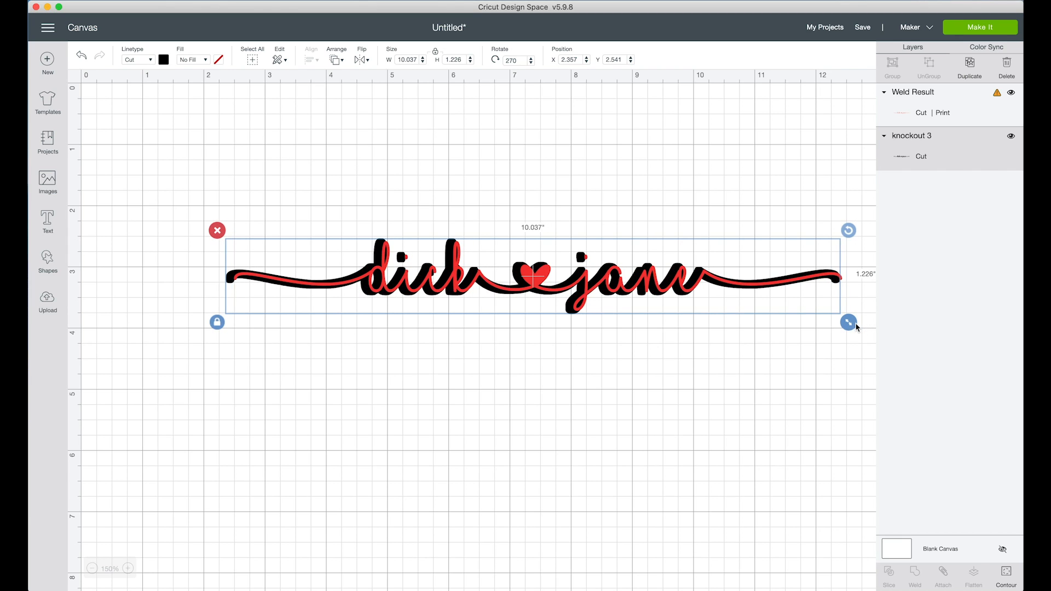
Recentre the red name on the knockout, and move both together lower on the canvas to about X 1.93, Y 4.58.
left_click_drag(541, 275, 543, 278)
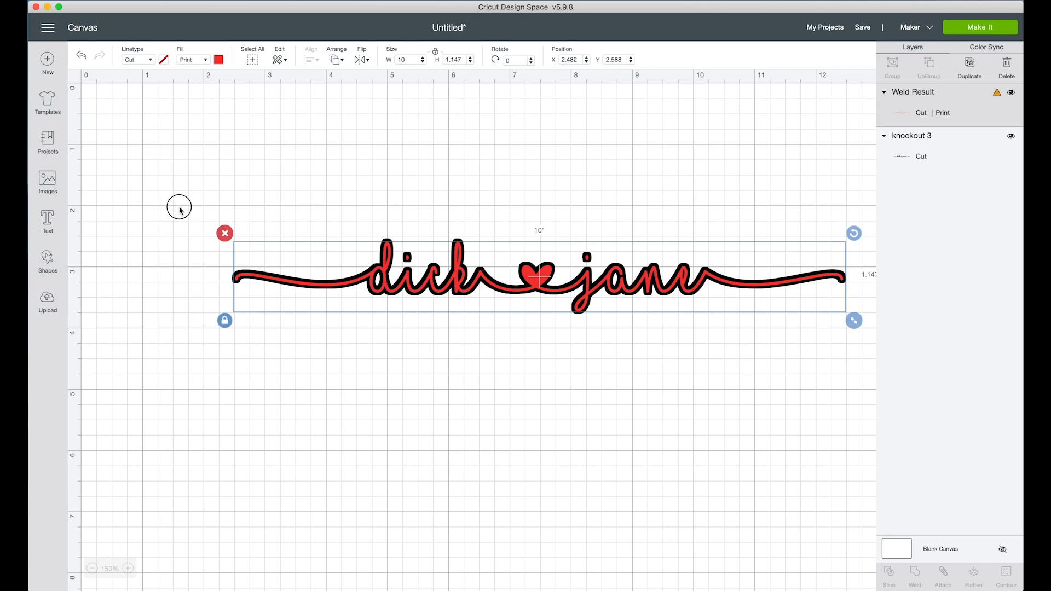
left_click_drag(176, 205, 795, 430)
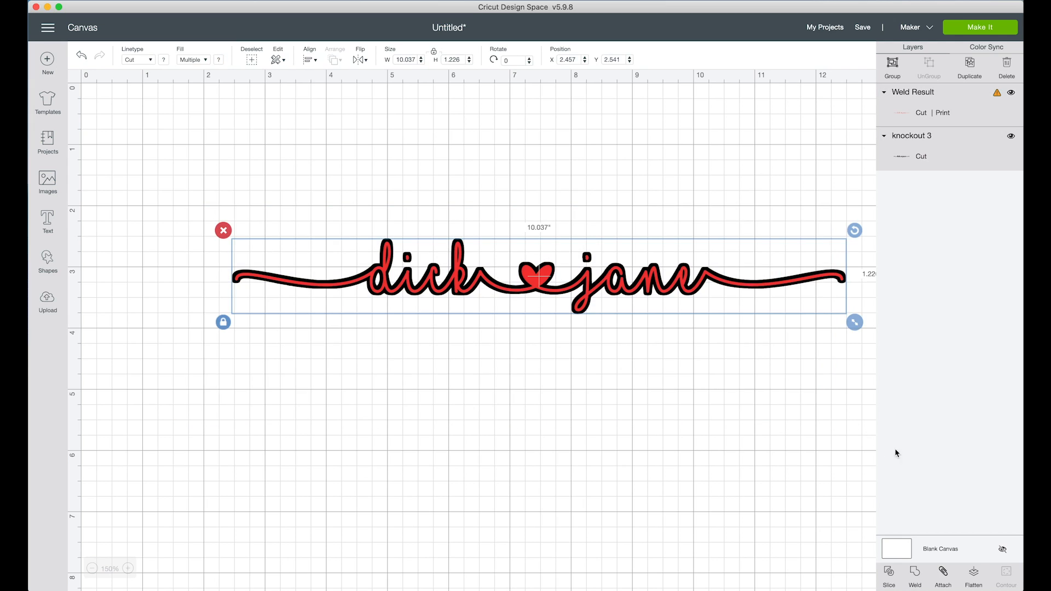
left_click_drag(541, 282, 507, 406)
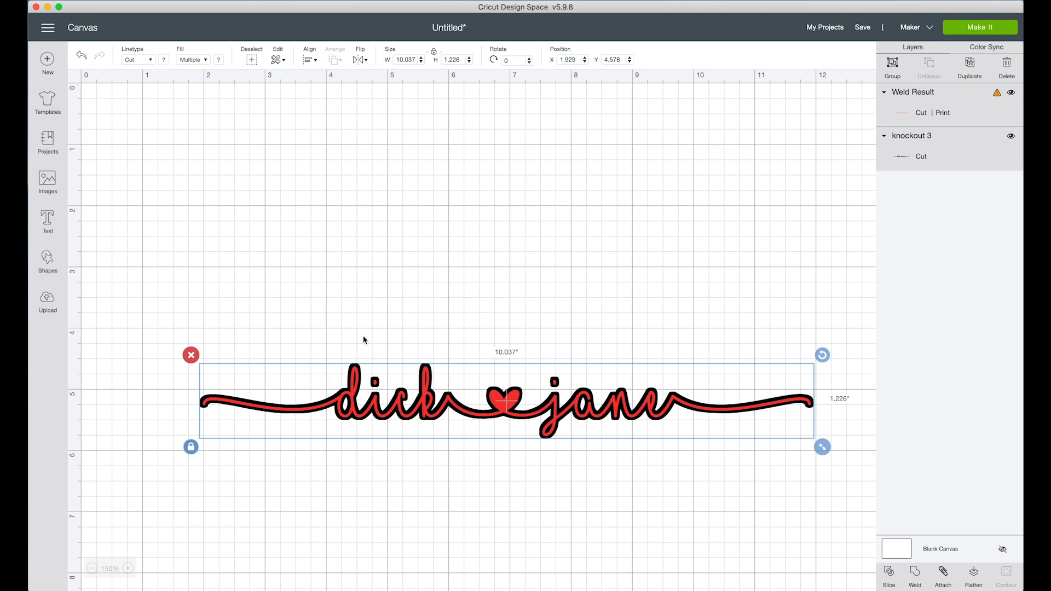
Add the surname in capital letters as a new text object and set its font to Times.
left_click(48, 219)
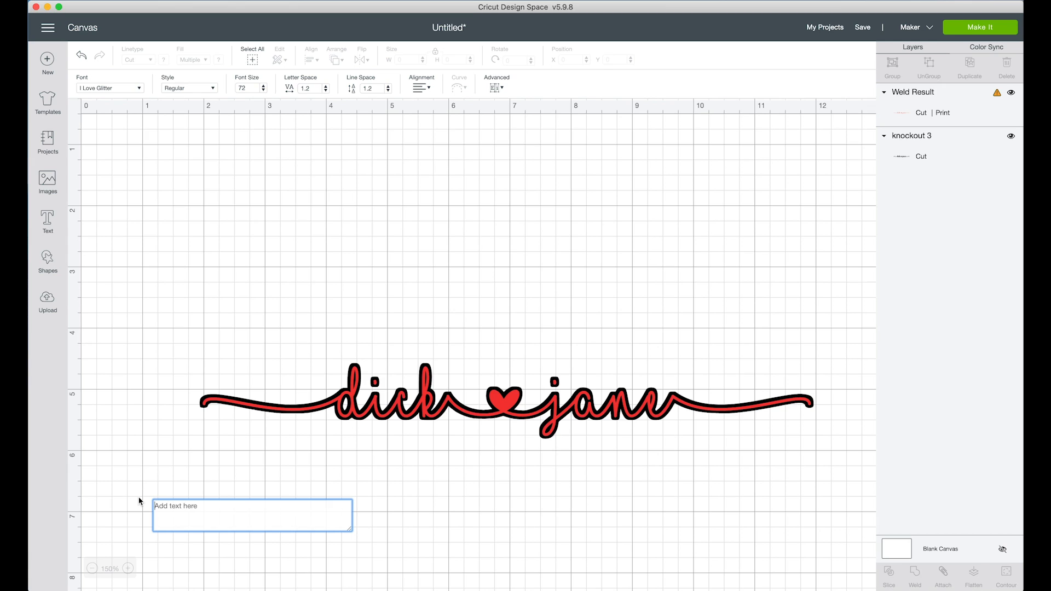
type("SMITH")
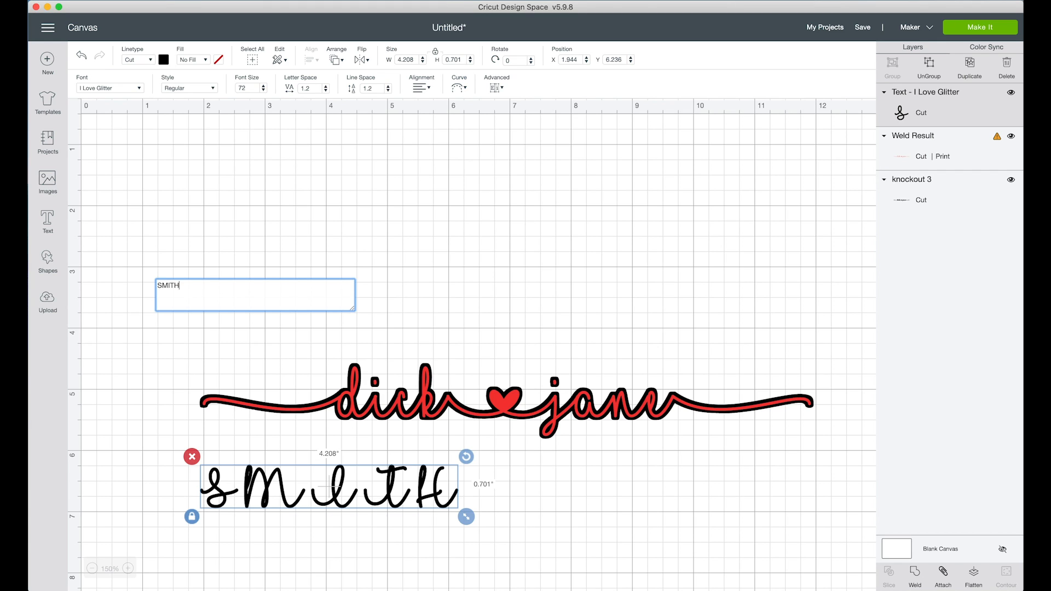
left_click(123, 89)
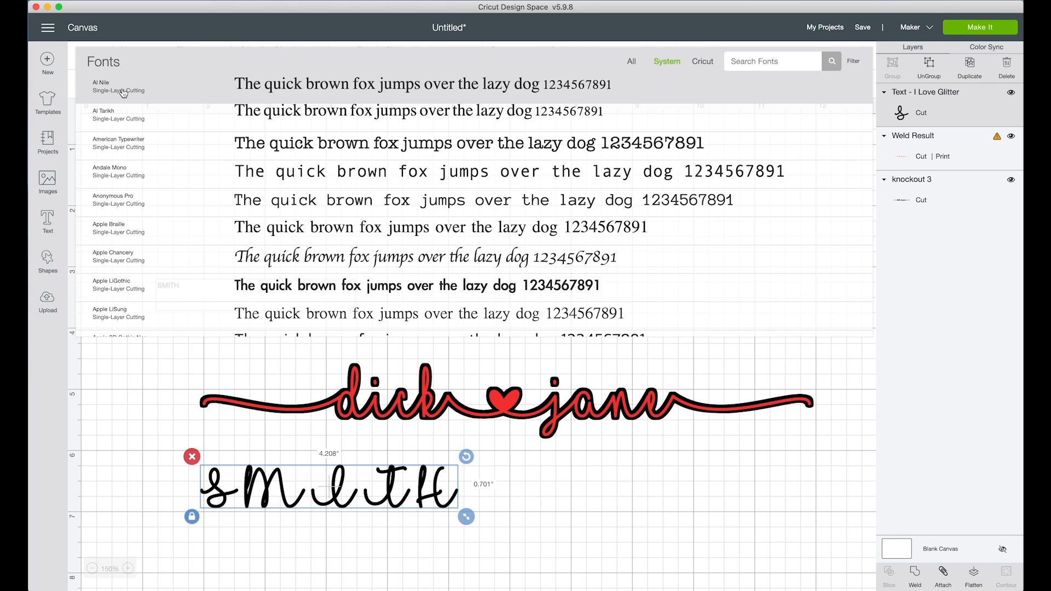
left_click(630, 62)
type("times")
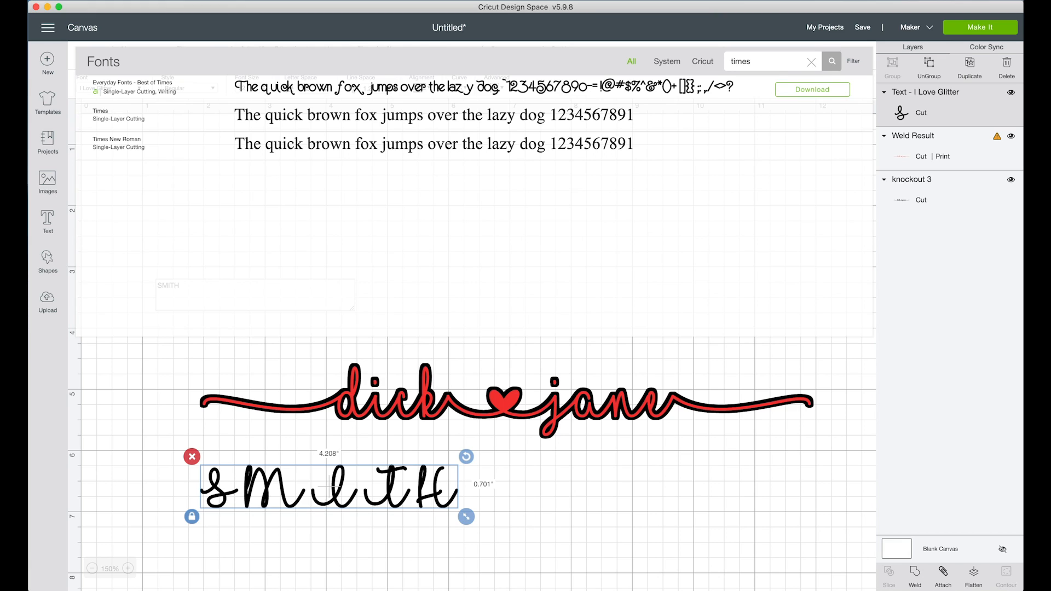
left_click(393, 119)
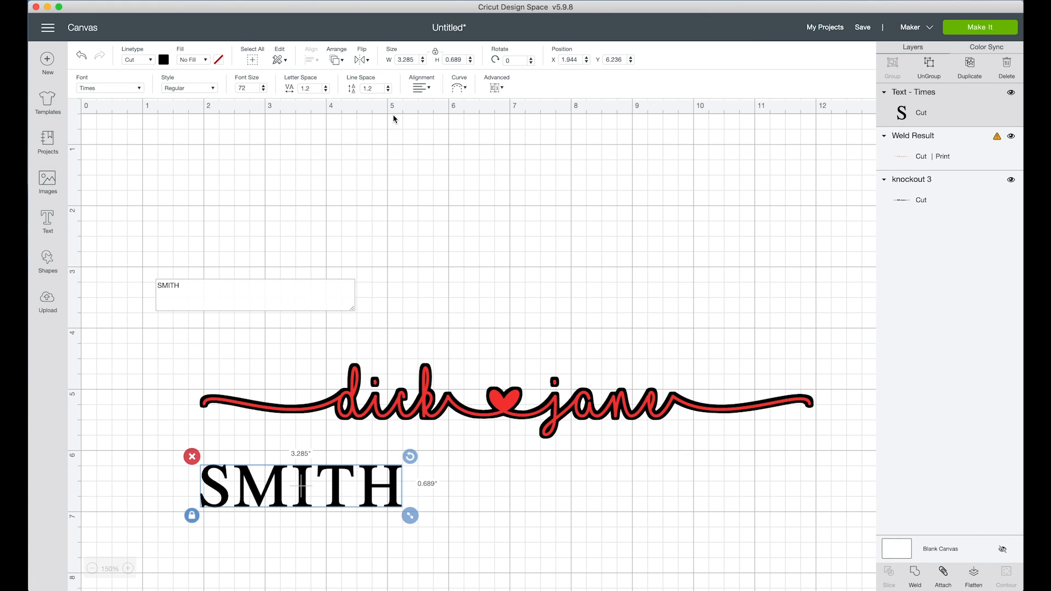
Place the surname text above the layered script names and set its width to 10 inches.
left_click_drag(301, 485, 300, 241)
left_click(407, 274)
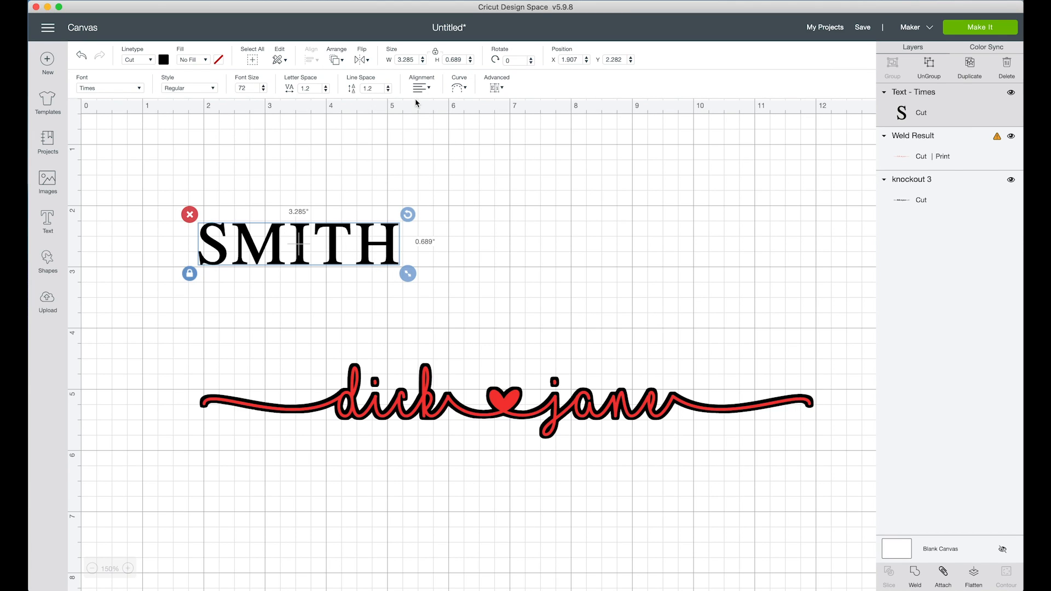
double_click(412, 60)
type("19")
key("Return")
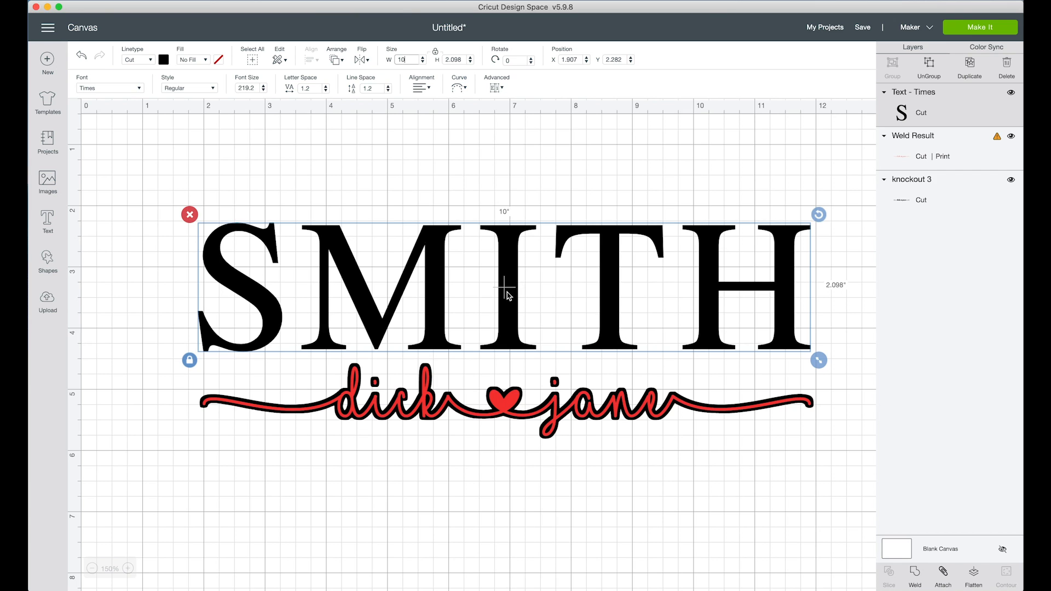
Move the surname text onto the layered script names so the script runs through the middle of its letters, at about Y 4.14.
left_click_drag(507, 295, 521, 174)
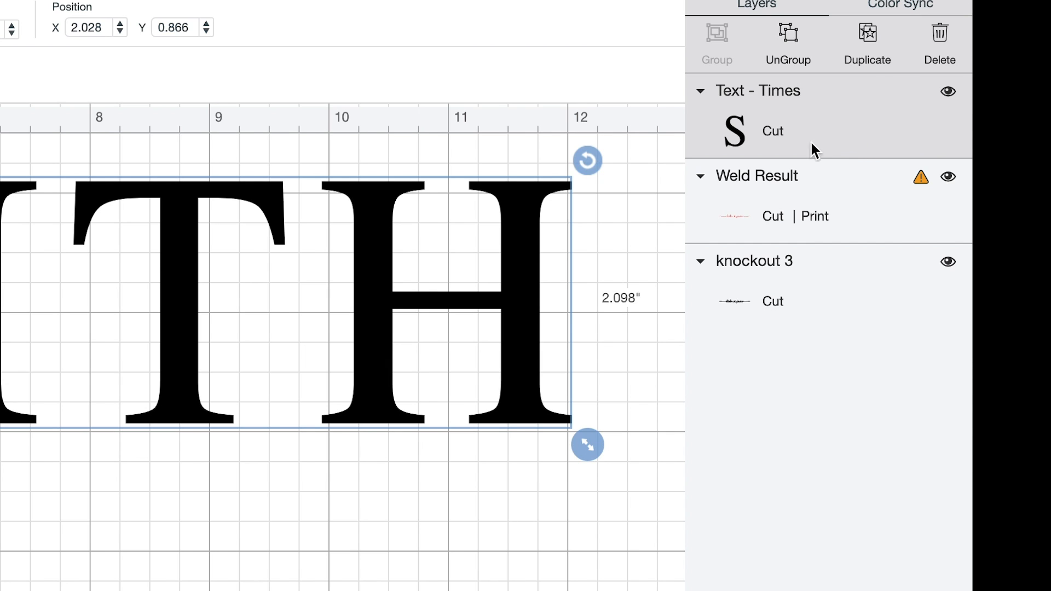
left_click_drag(187, 364, 180, 536)
left_click_drag(166, 407, 230, 406)
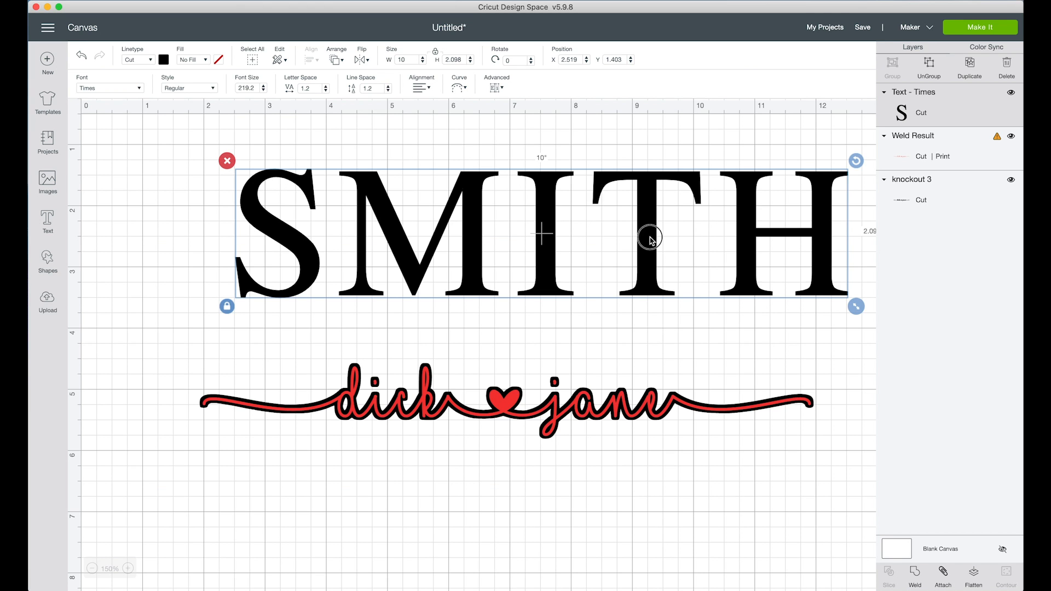
left_click_drag(248, 369, 201, 584)
left_click_drag(628, 347, 613, 414)
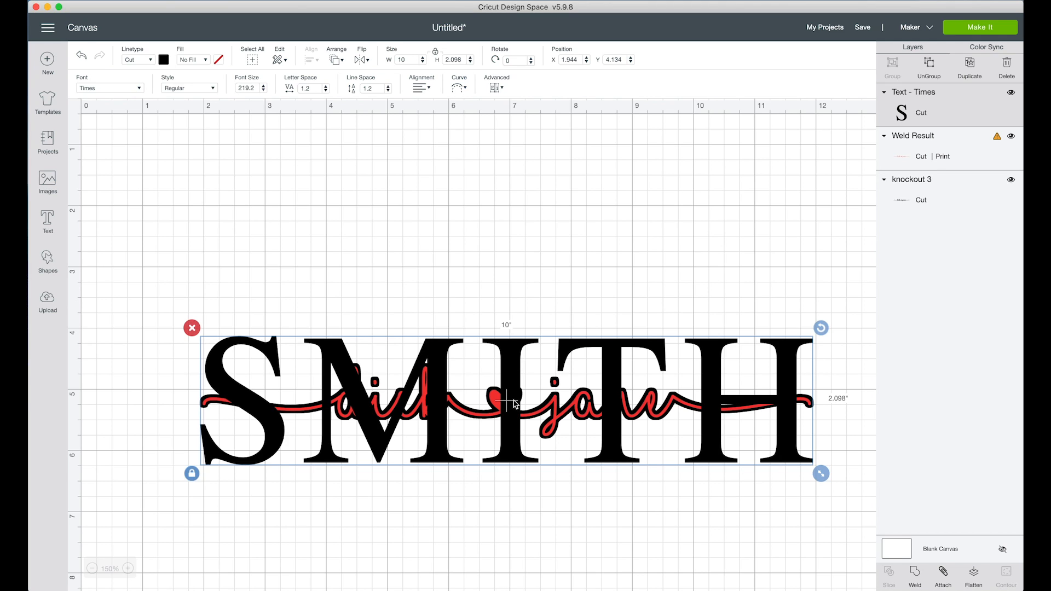
left_click_drag(507, 404, 532, 401)
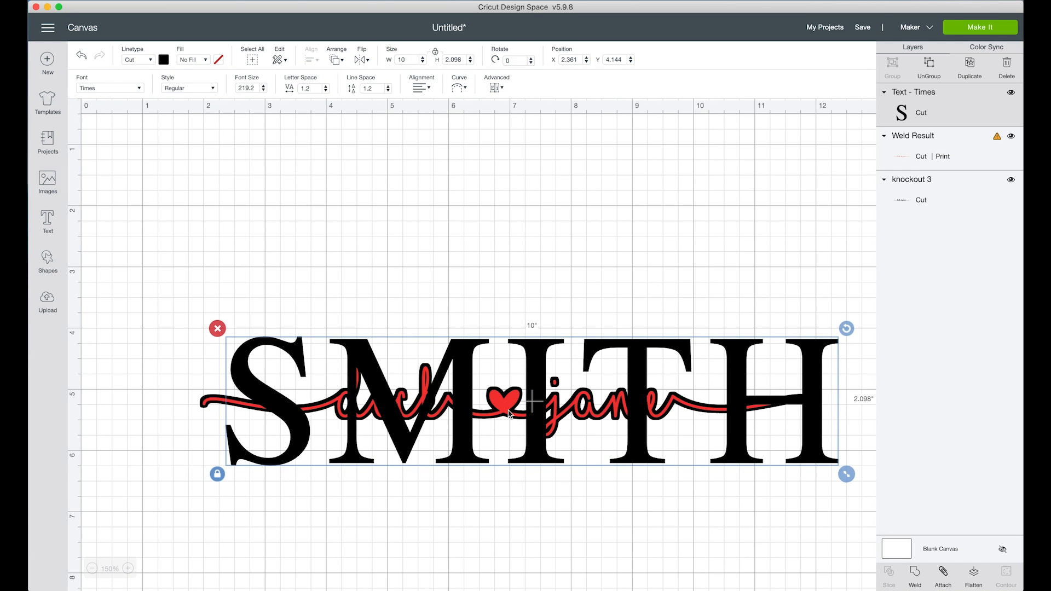
Align the surname text, red name design and black knockout with one another using Center Horizontally.
left_click_drag(167, 294, 855, 514)
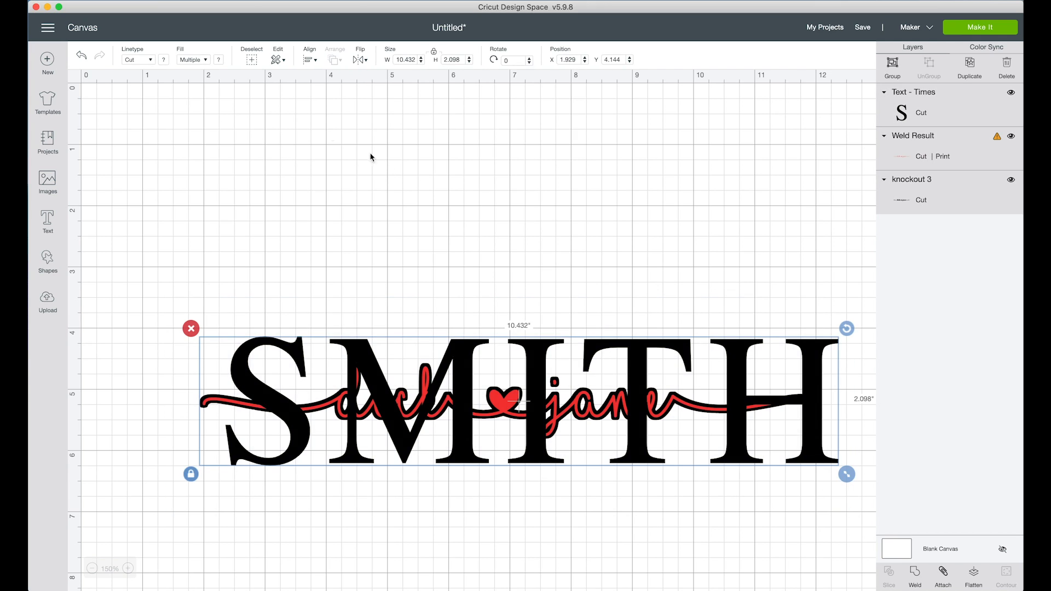
left_click(310, 60)
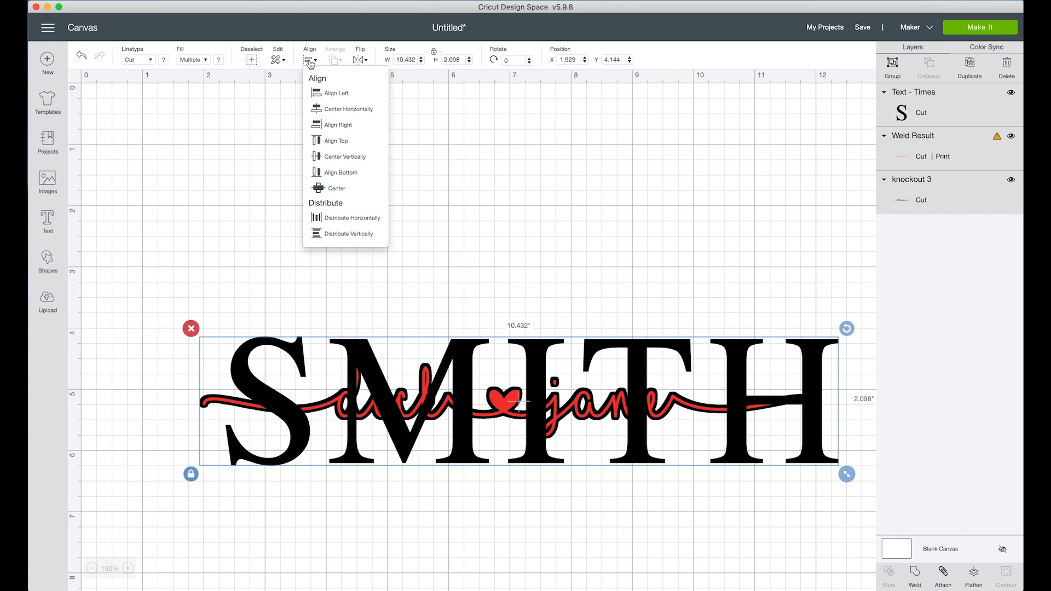
left_click(343, 109)
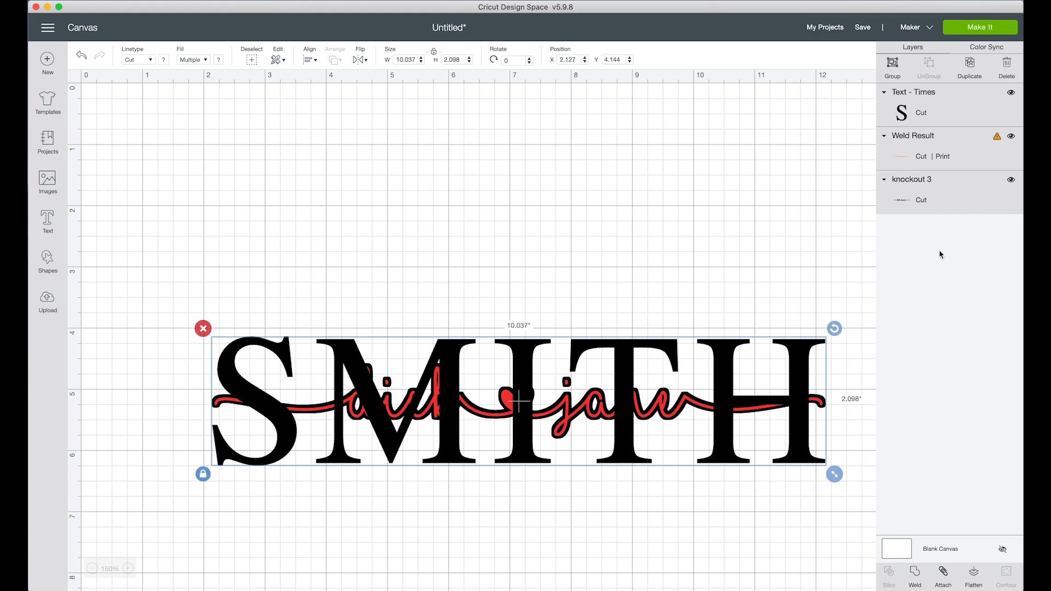
Move only the red name design straight up to about Y 1.025, clear of the surname and knockout.
left_click(978, 154)
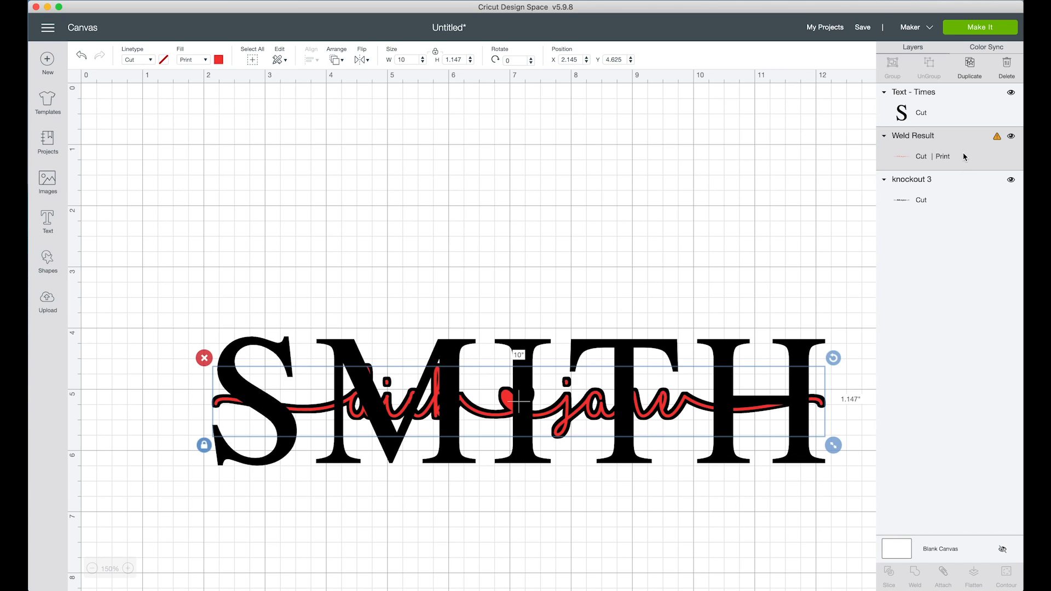
left_click(964, 153)
key("Up")
key("Up")
key("Up")
key("Up")
key("Up")
key("Up")
key("Up")
key("Up")
key("Up")
key("Up")
key("Up")
key("Up")
key("Up")
key("Up")
key("Up")
key("Up")
key("Up")
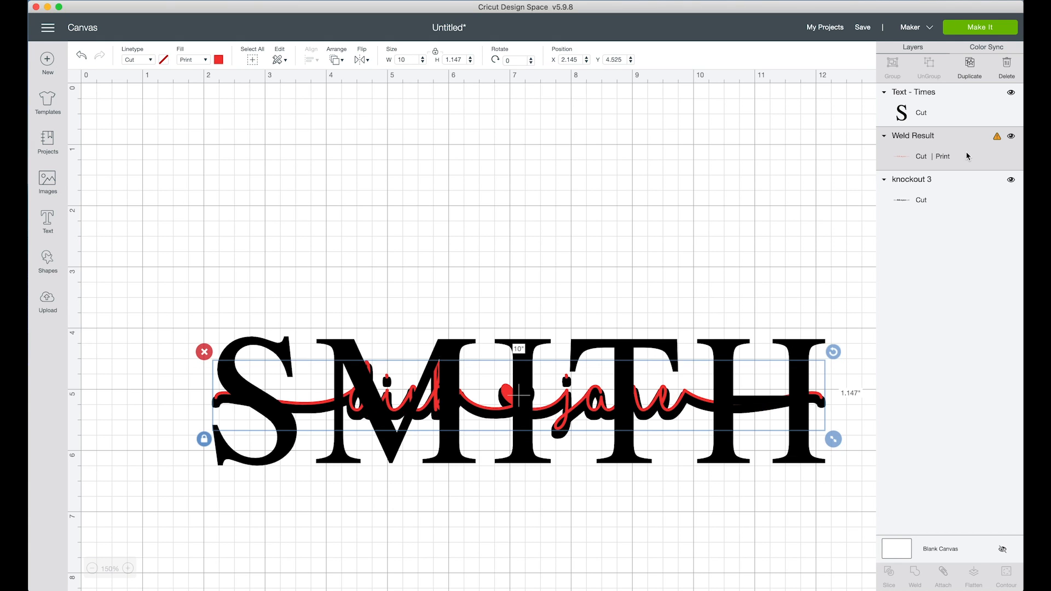
key("Up")
key("Up")
key("Up")
key("Up")
key("Up")
key("Up")
key("Up")
key("Up")
key("Up")
key("Up")
key("Up")
key("Up")
key("Up")
key("Up")
key("Up")
key("Up")
key("Up")
key("Up")
key("Up")
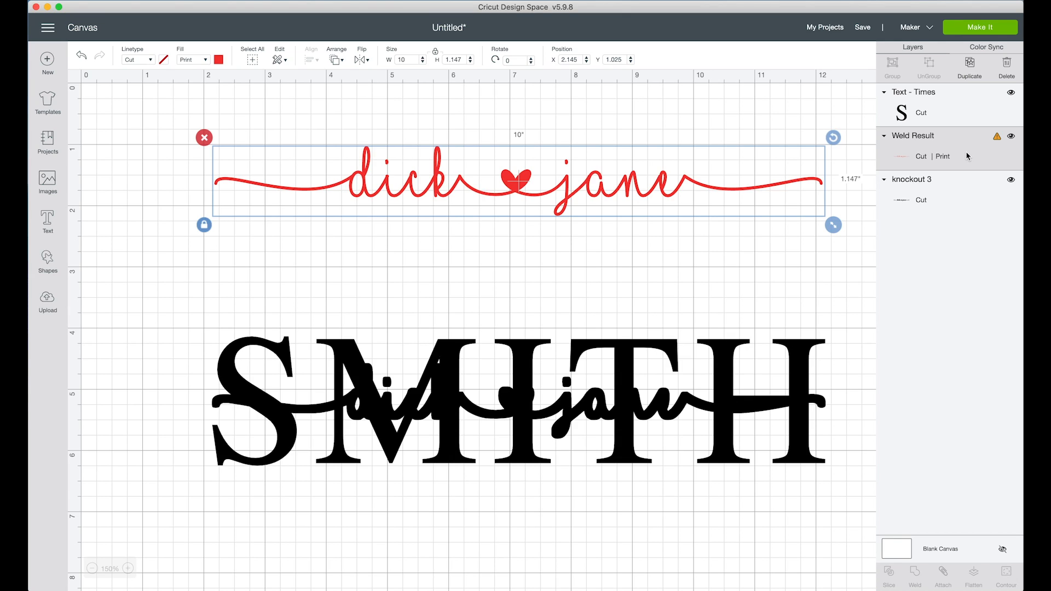
left_click(965, 153)
Weld the surname's letters into a single shape, and slice it with the black knockout.
left_click(584, 347)
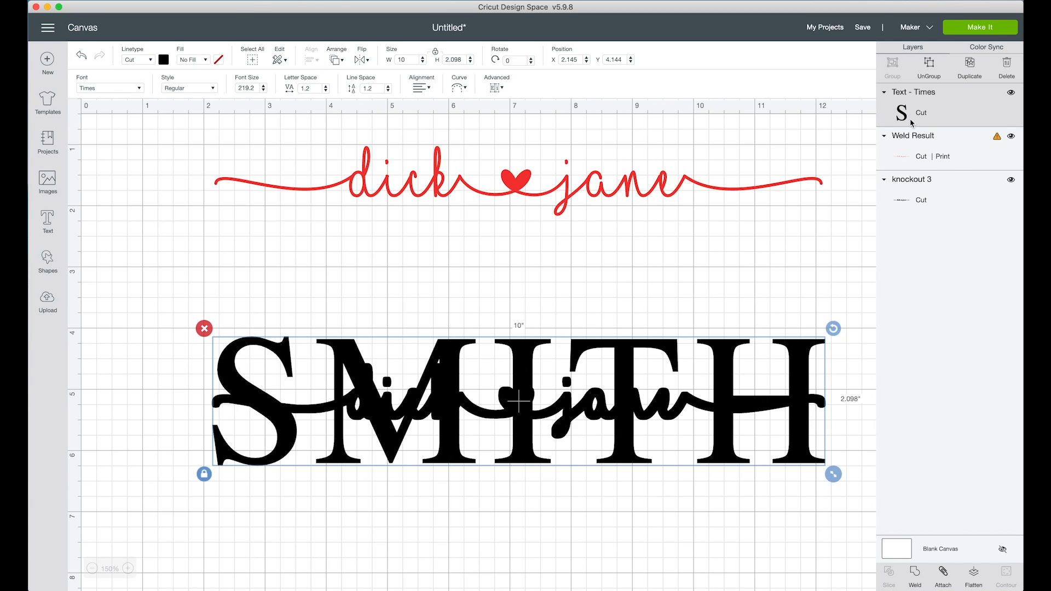
left_click(913, 575)
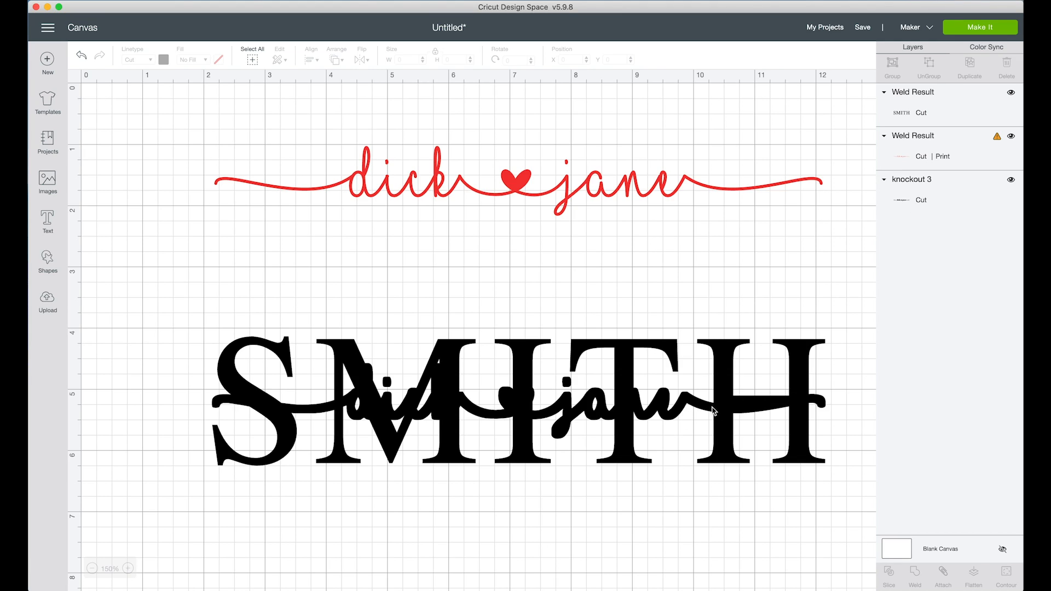
left_click_drag(212, 309, 852, 509)
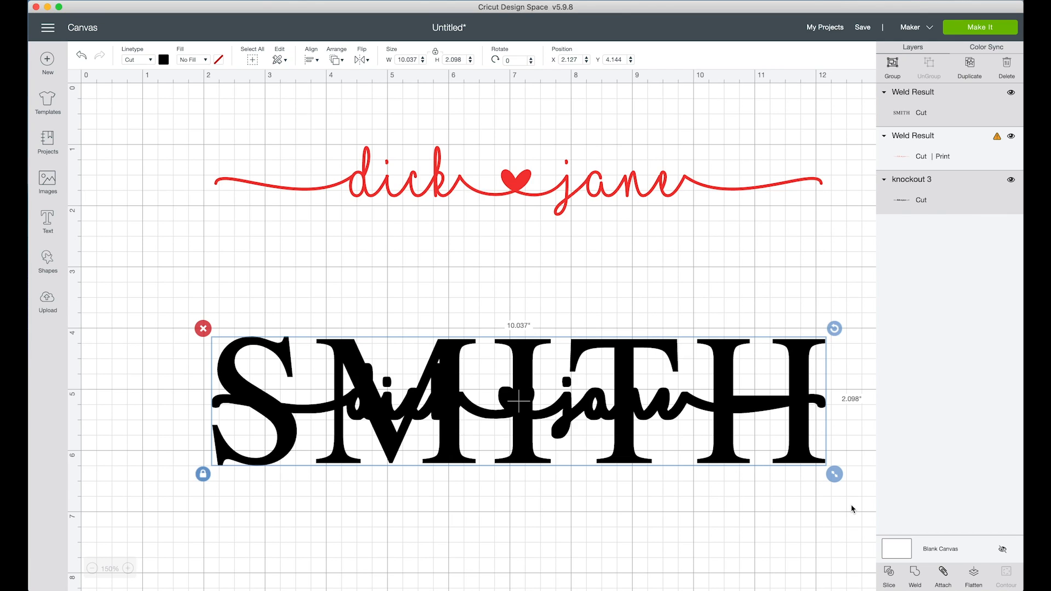
left_click(891, 573)
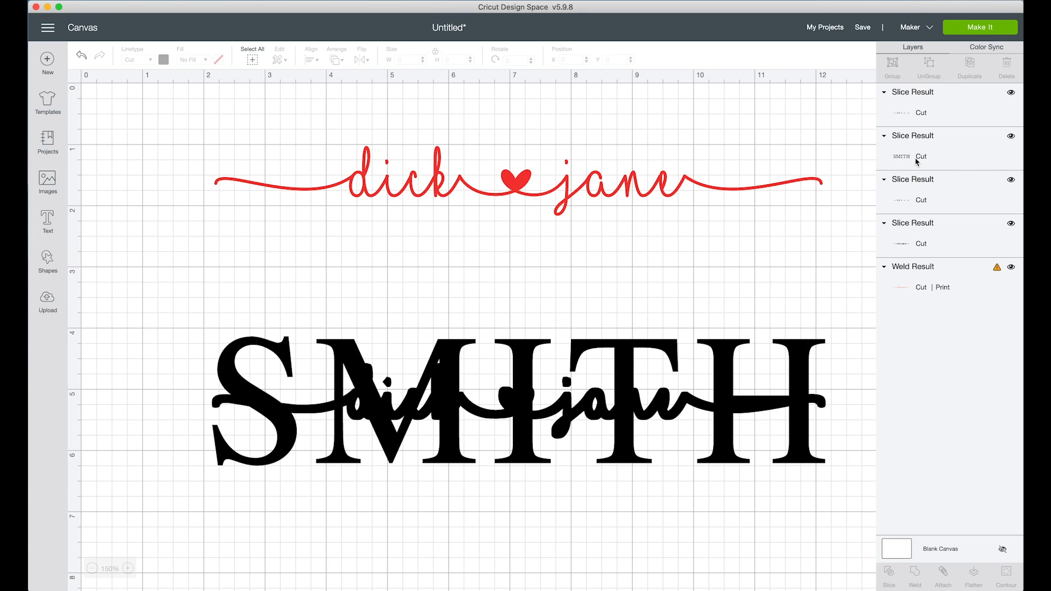
Delete the two overlap slices and the leftover knockout slice, keeping the cut-out surname and the red name design.
left_click(965, 111)
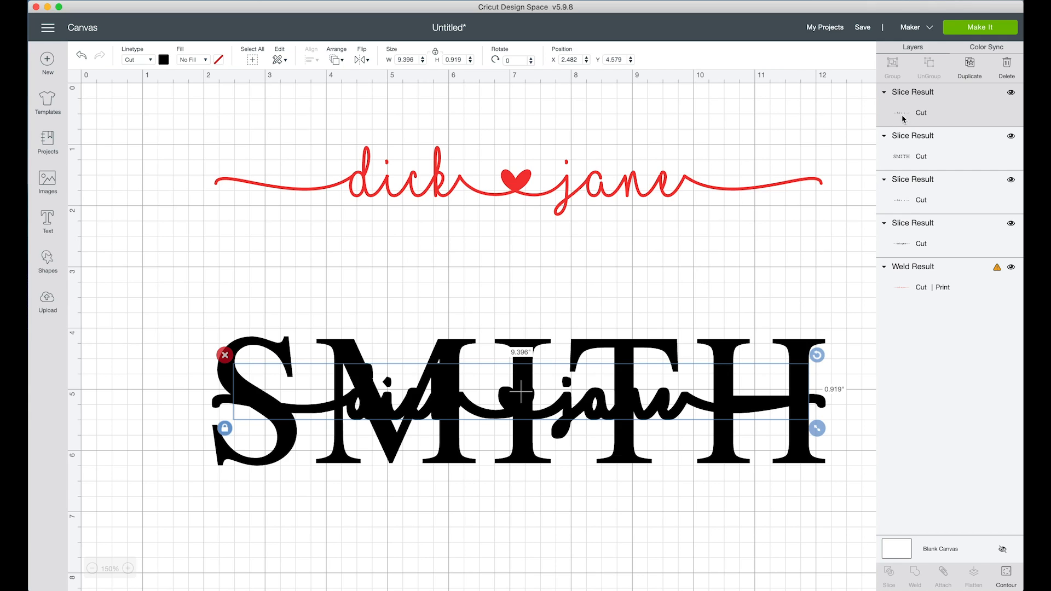
left_click(225, 355)
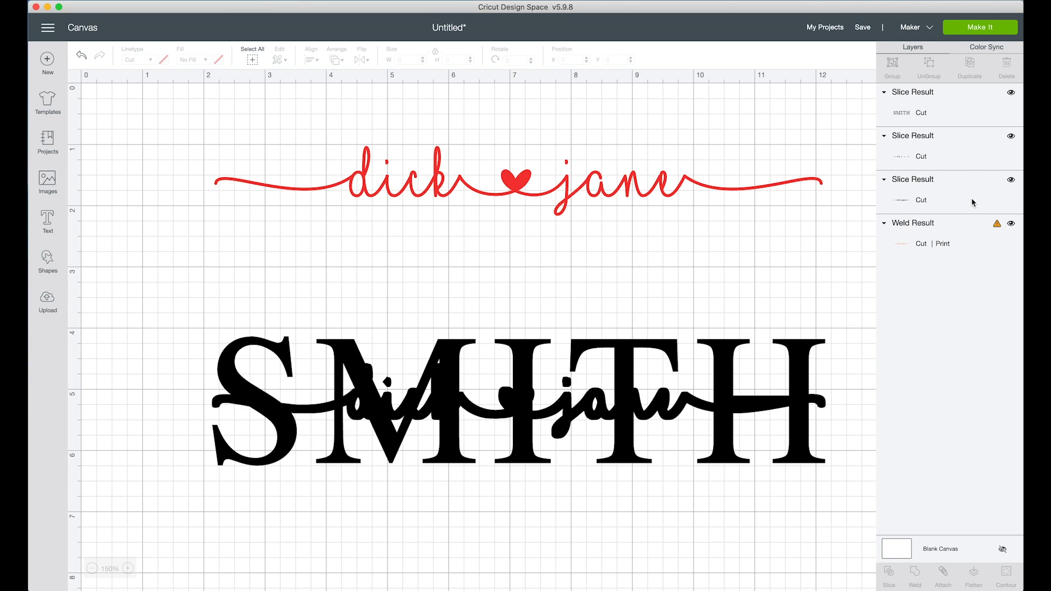
left_click(954, 155)
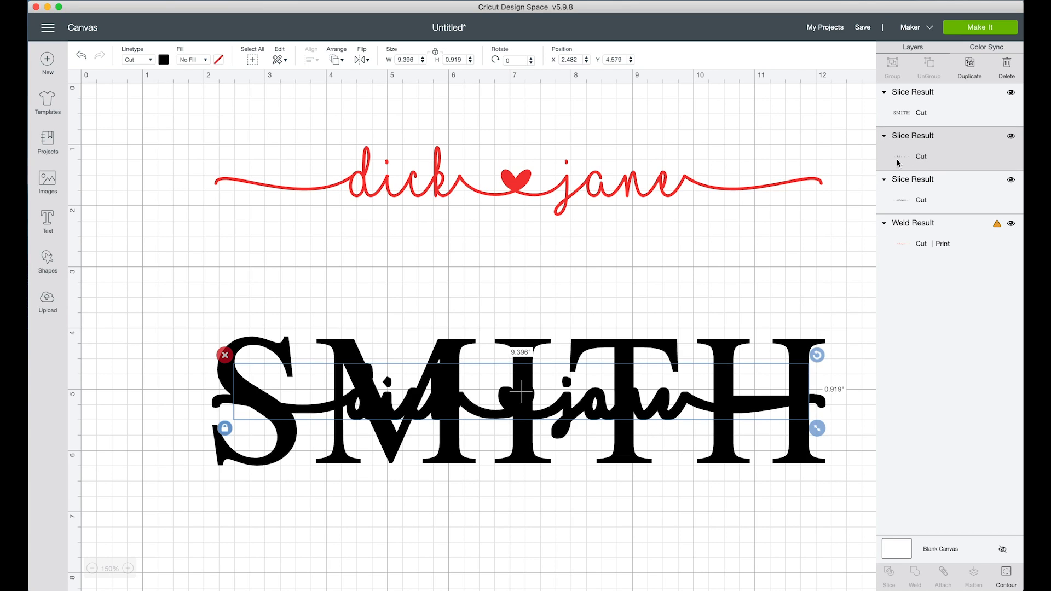
left_click(225, 355)
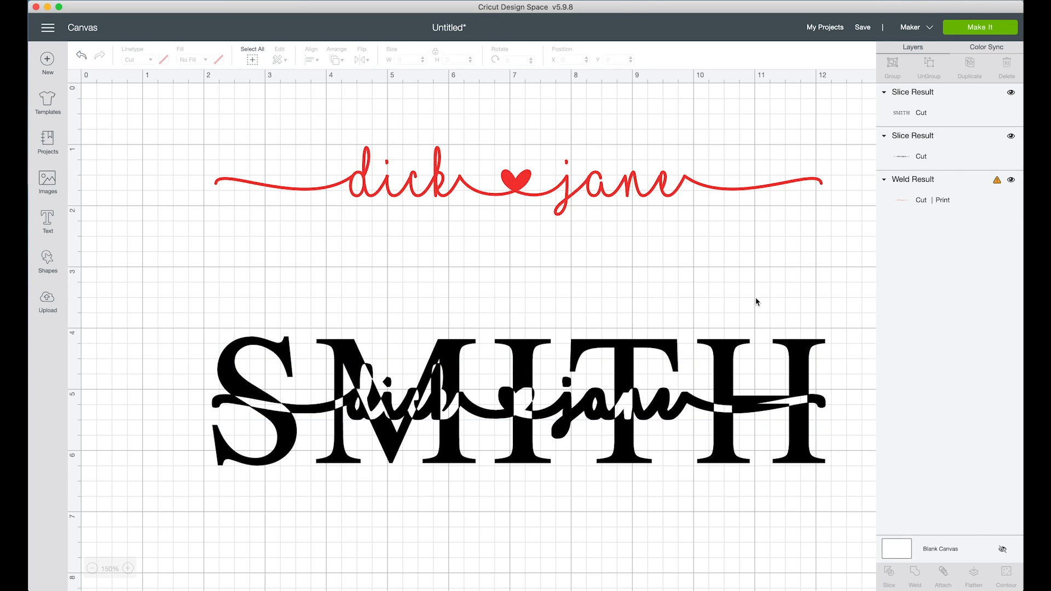
left_click(943, 156)
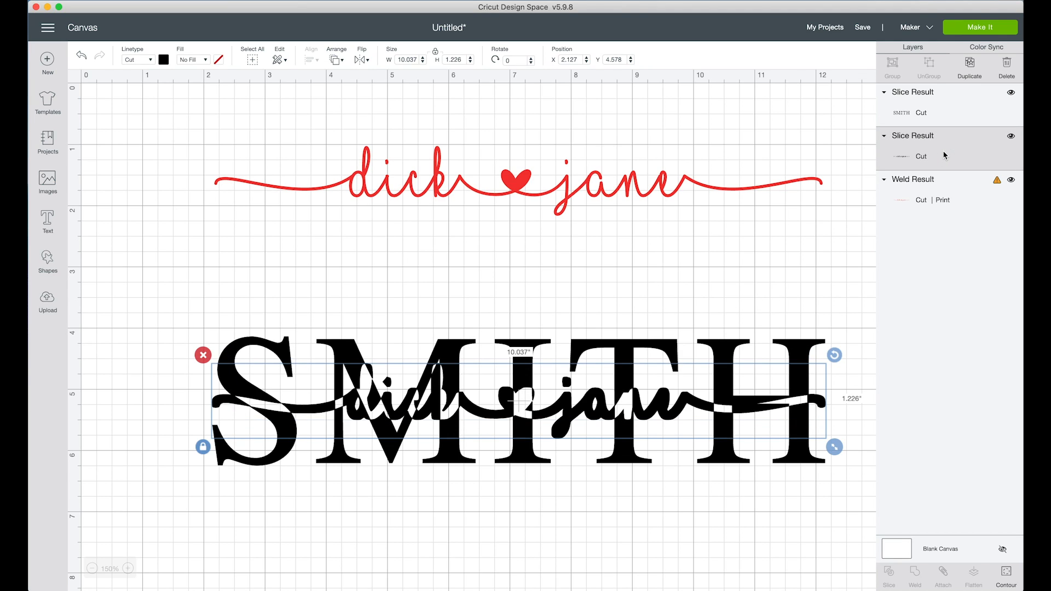
left_click(203, 356)
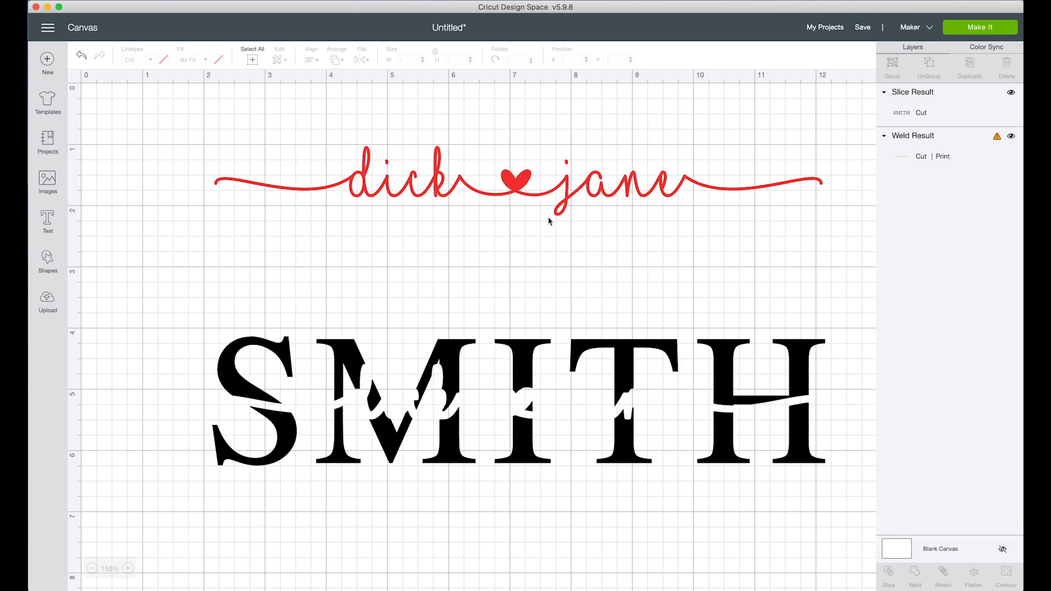
Move the red name design down into the surname's cut-out gap, to about X 2.155, Y 4.627, and deselect it.
left_click(519, 188)
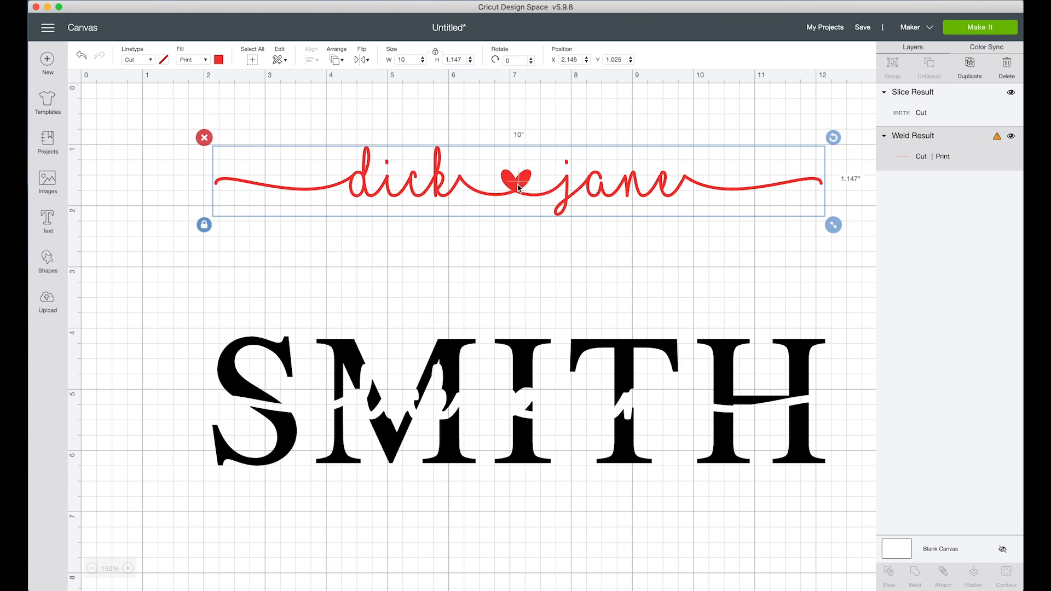
left_click_drag(519, 188, 518, 408)
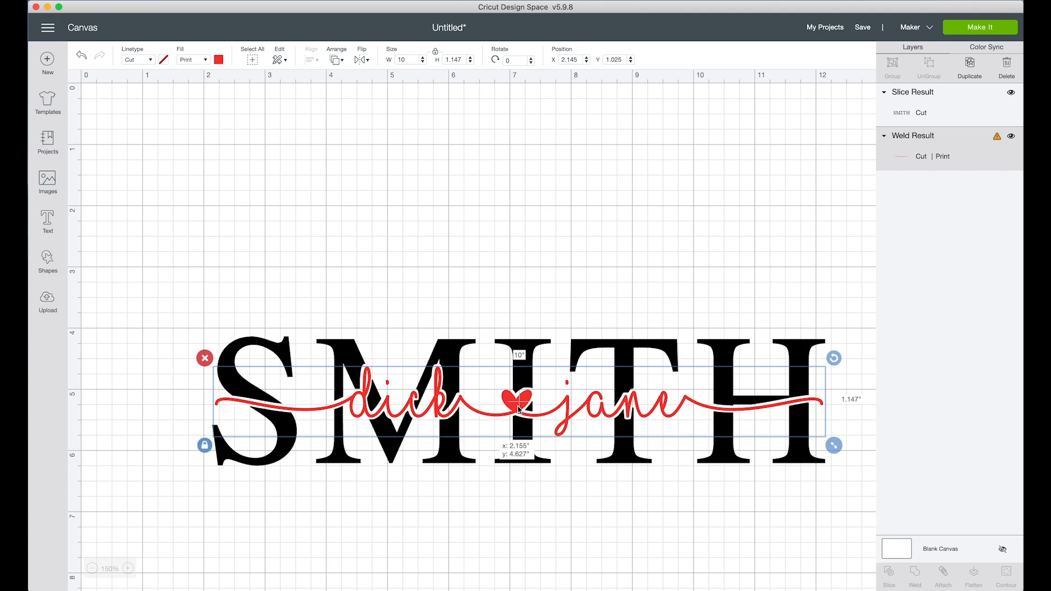
left_click(611, 196)
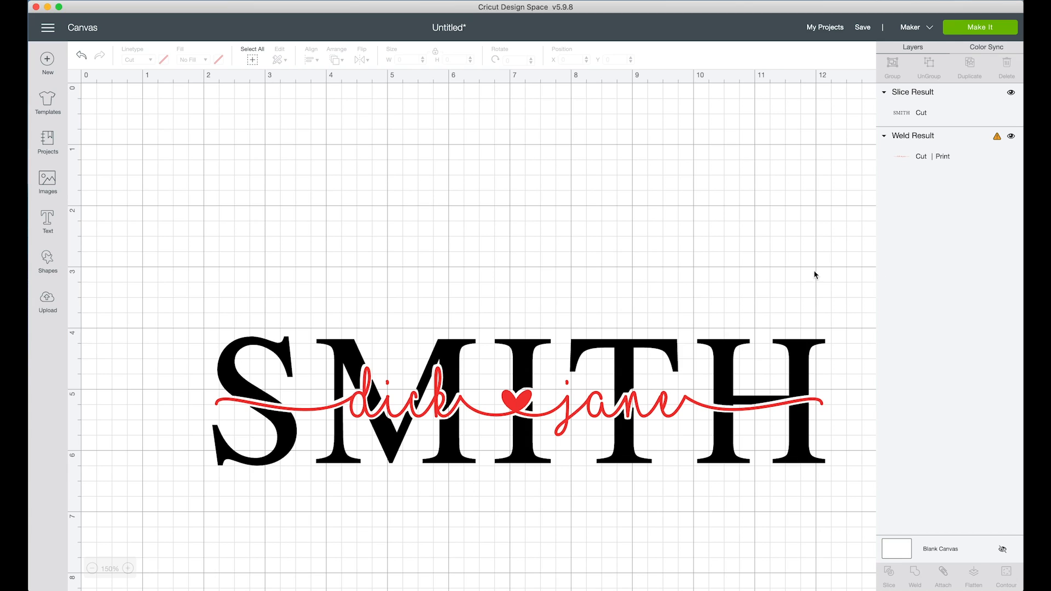
Review the available linetype and fill options for the cut-out surname, keeping it set to Cut with No Fill.
left_click(444, 357)
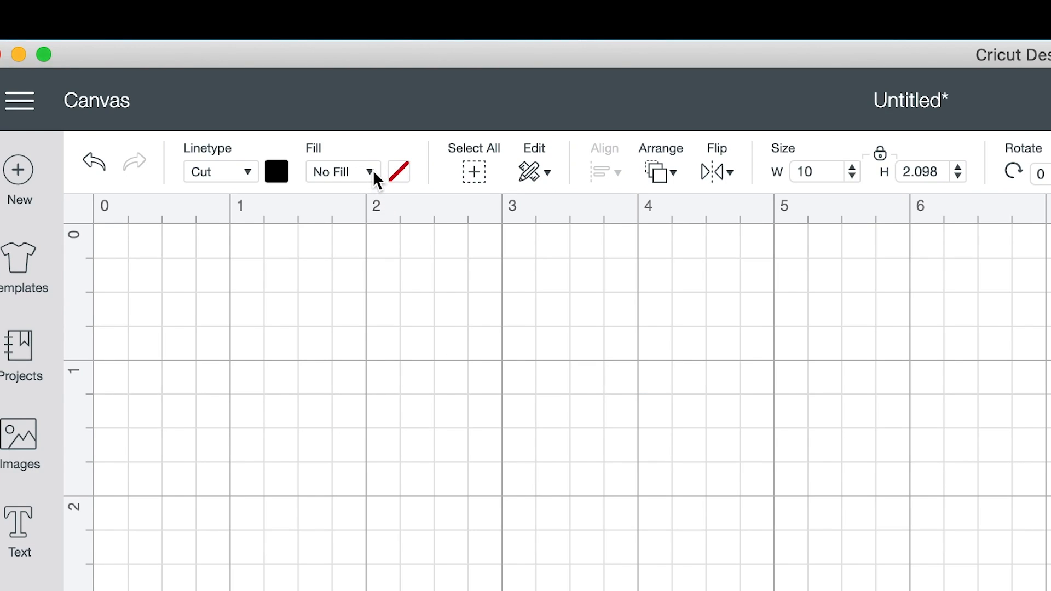
left_click(370, 172)
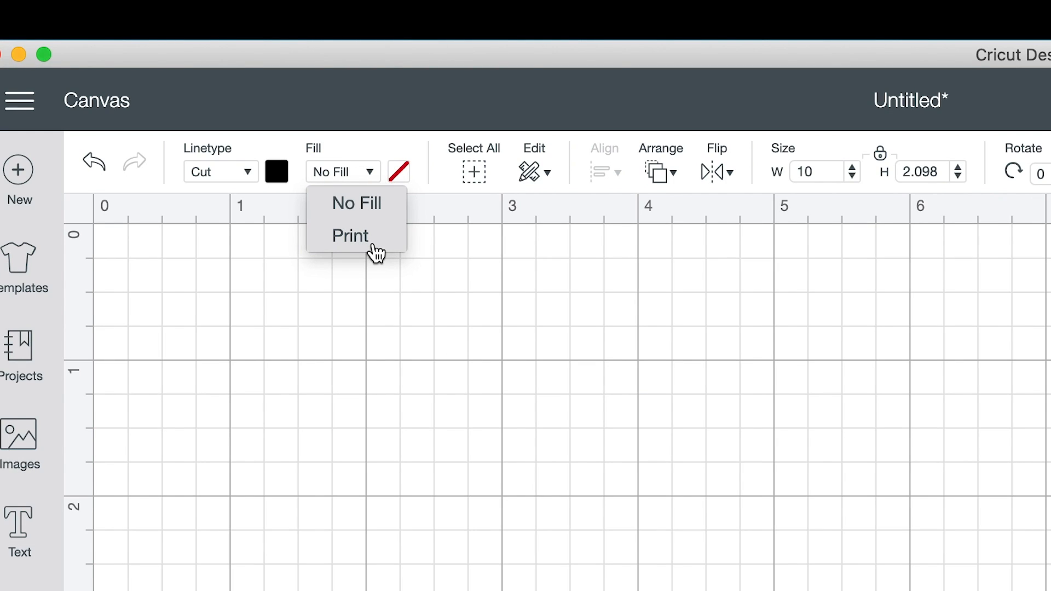
left_click(249, 170)
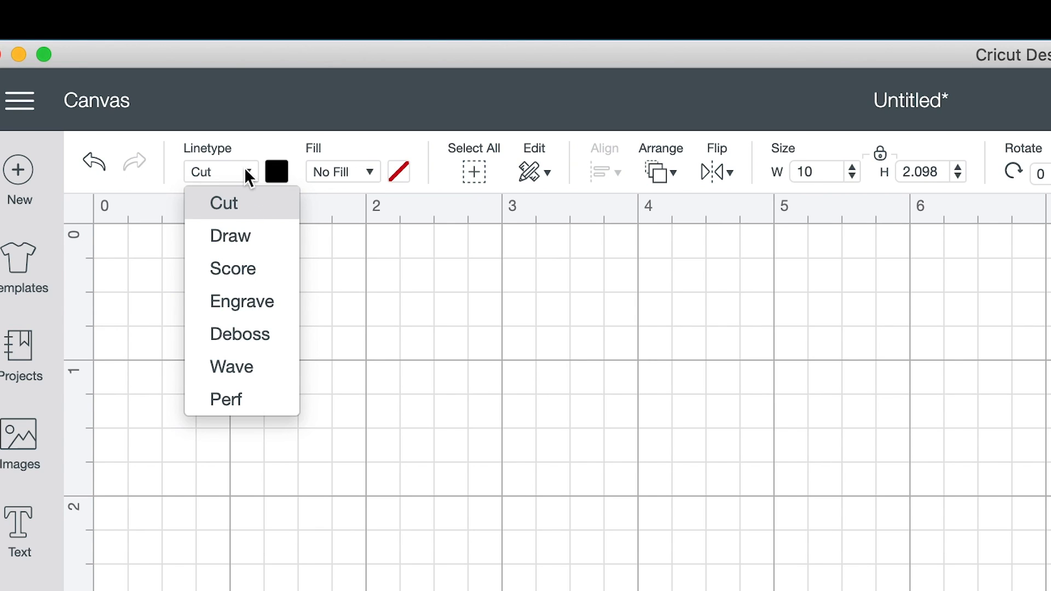
left_click(233, 218)
left_click(250, 173)
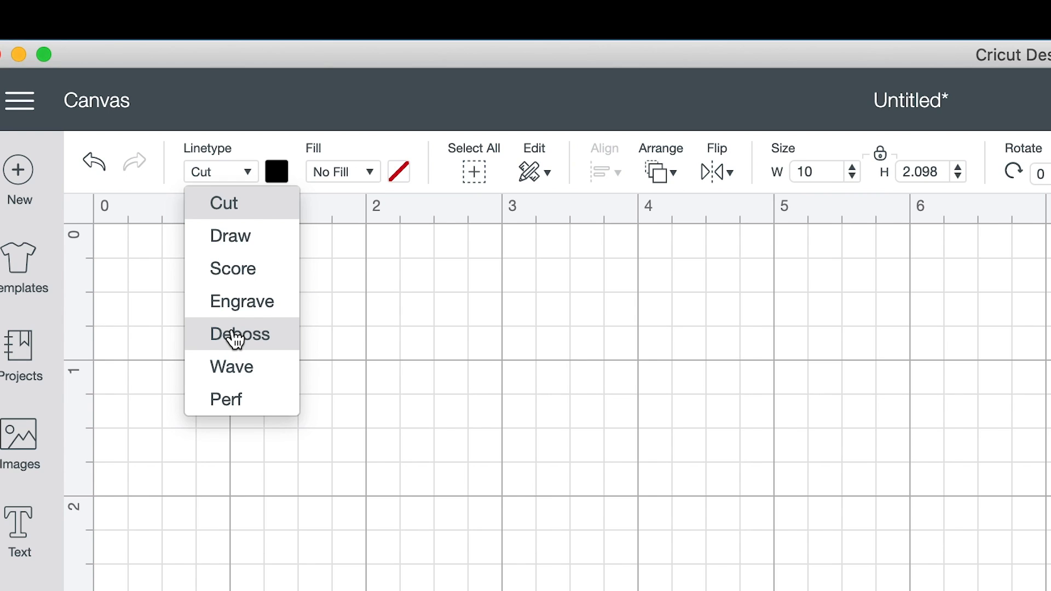
left_click(344, 174)
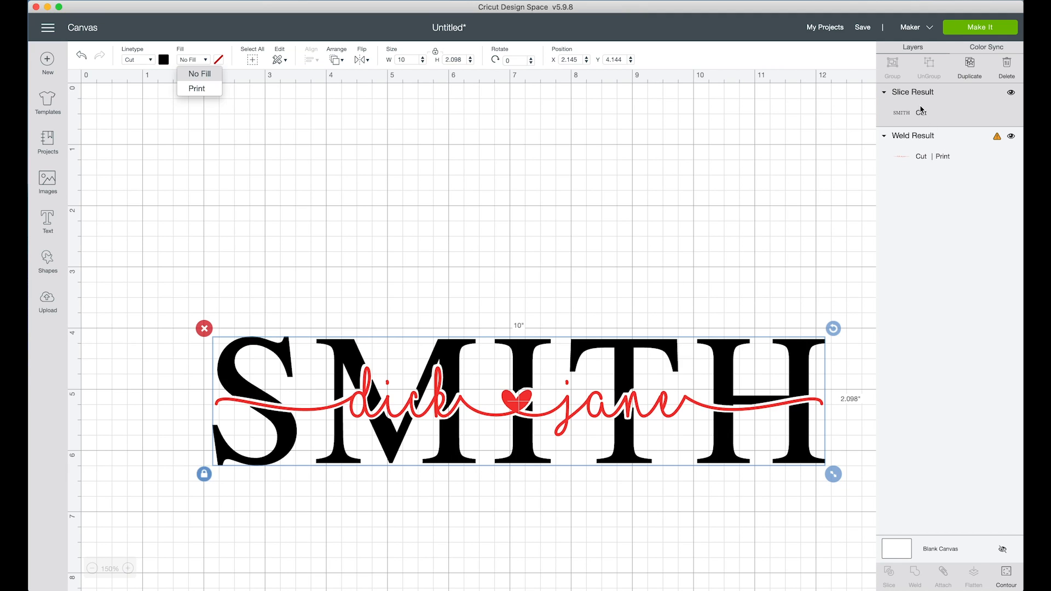
Change the name design from Print to No Fill with the Cut linetype, and set its material colour to red.
left_click(942, 157)
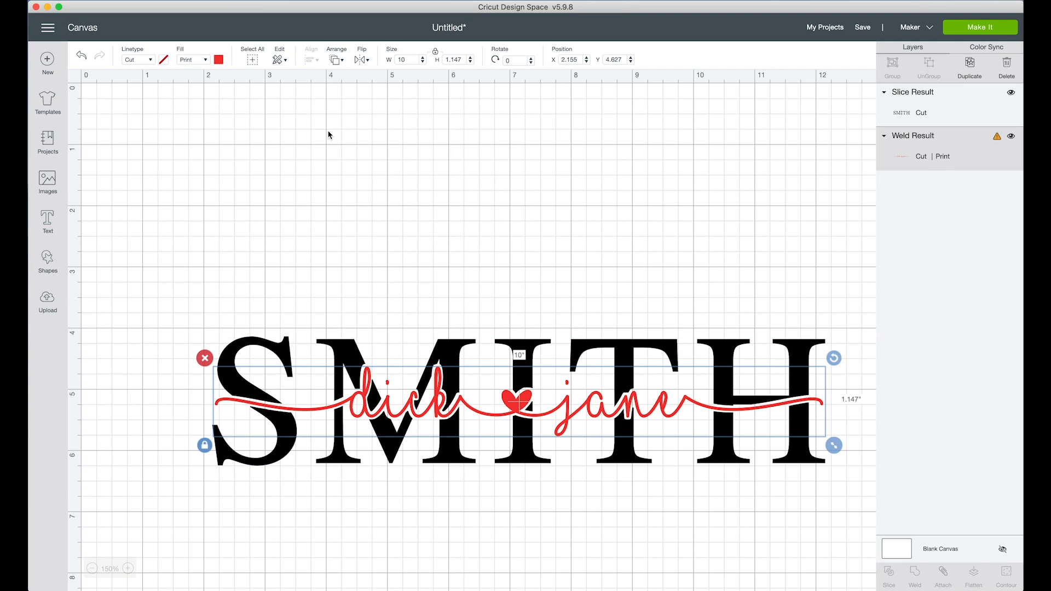
left_click(205, 61)
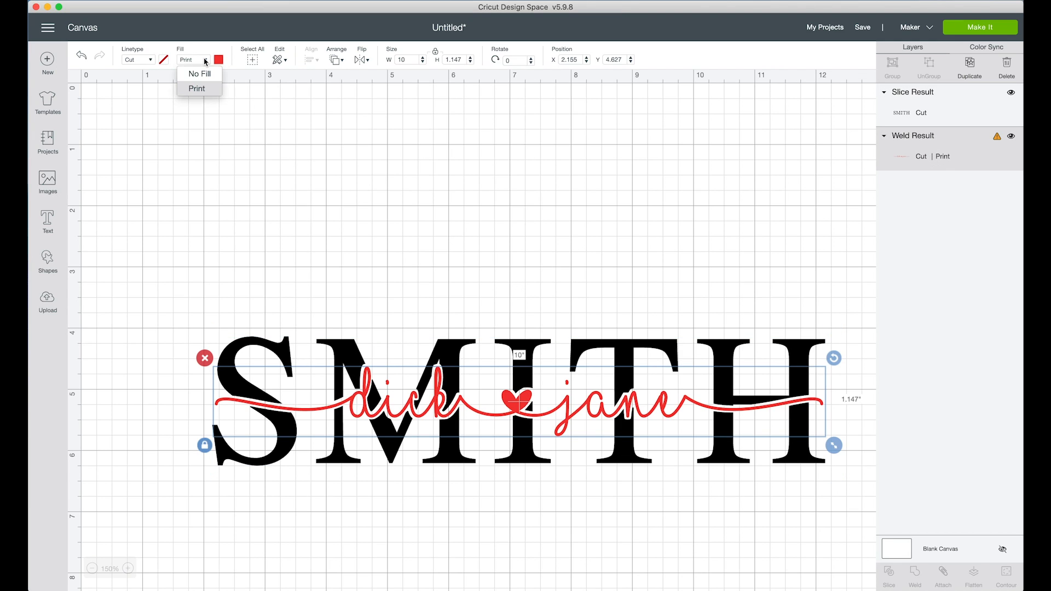
left_click(201, 75)
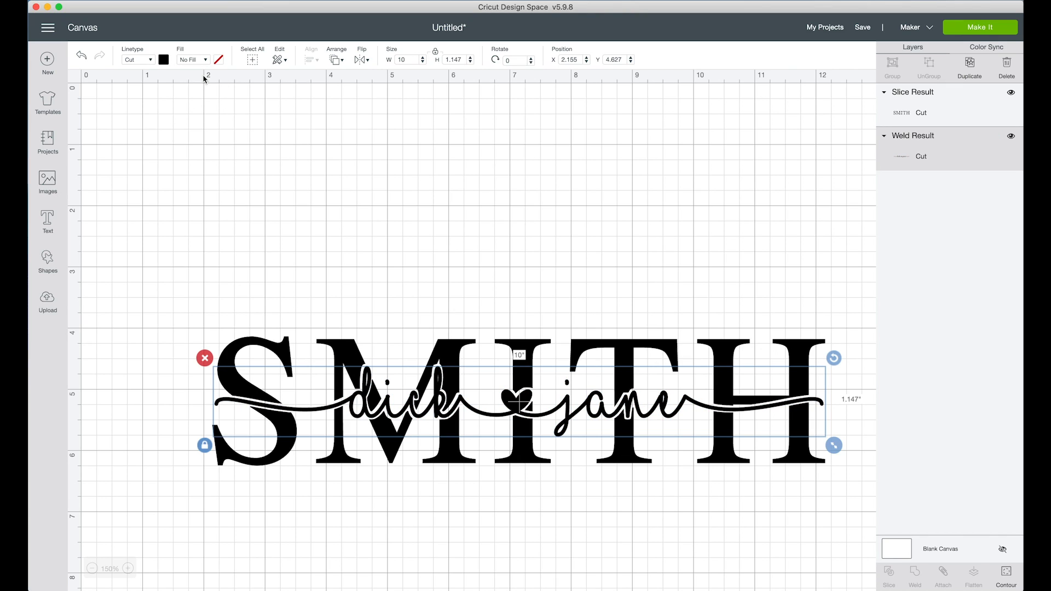
left_click(150, 61)
left_click(143, 75)
left_click(164, 60)
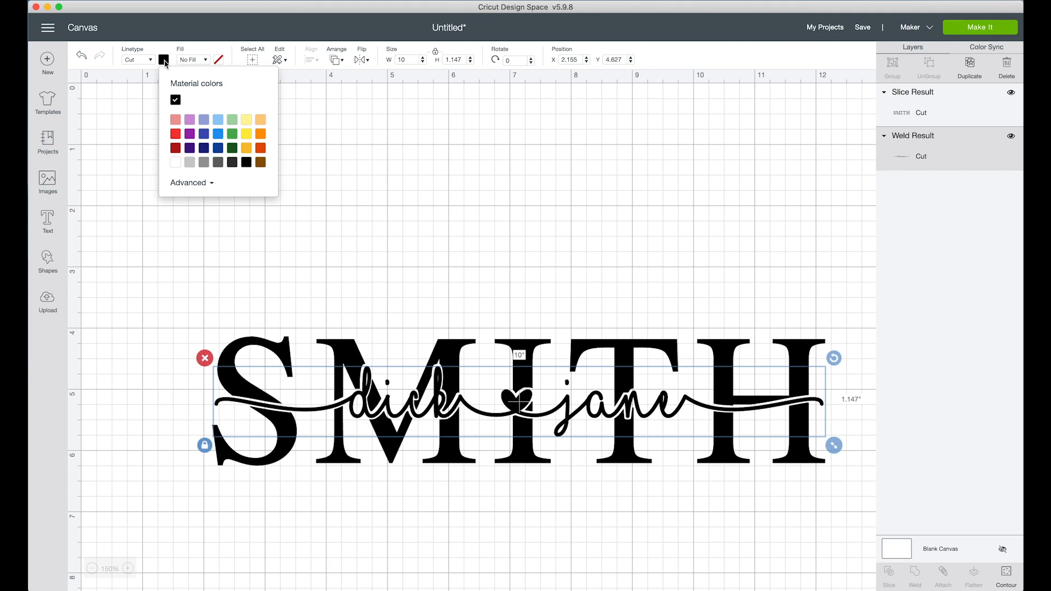
left_click(175, 136)
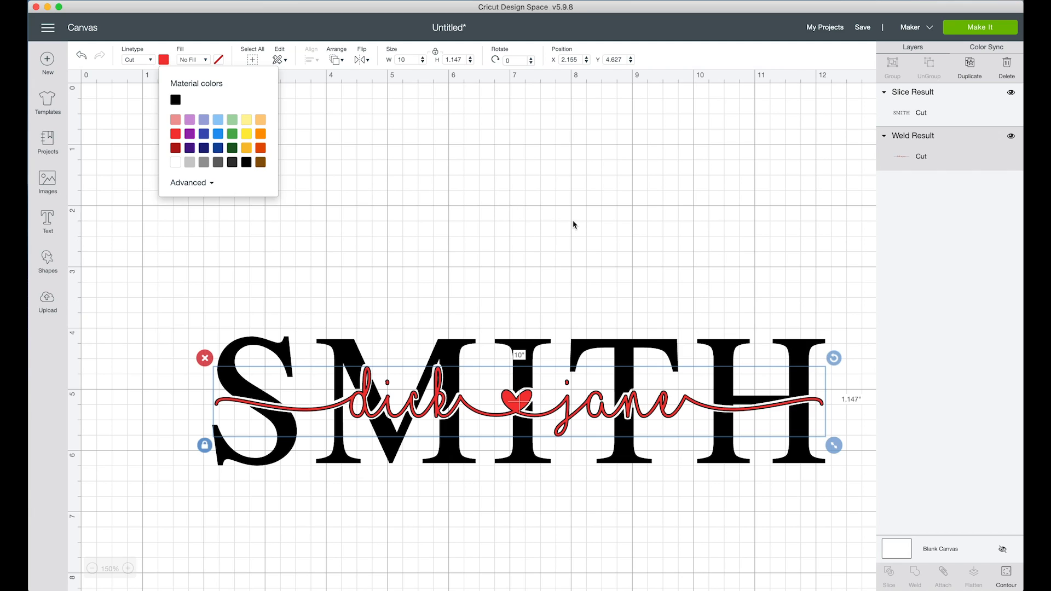
left_click(691, 62)
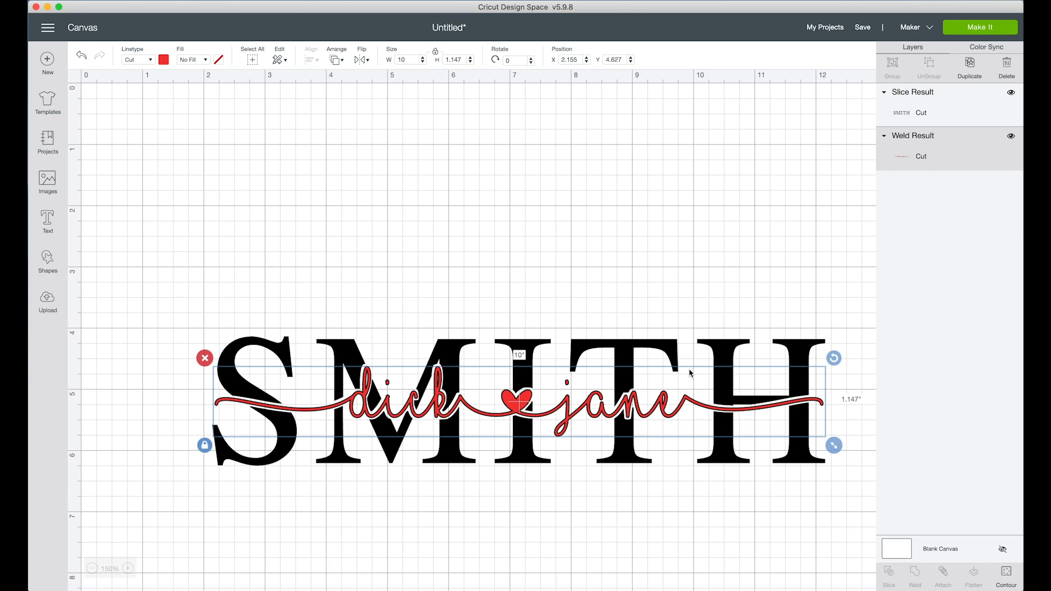
Prepare the project's mats with Mirror on for both the black surname mat and the red name mat, and cancel out of the preparation.
left_click(975, 33)
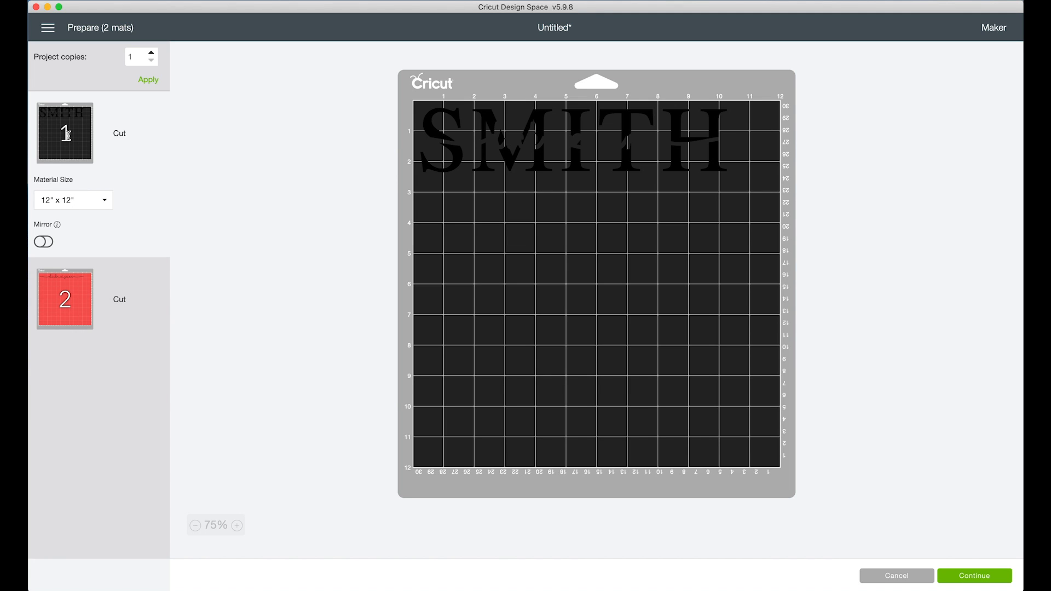
left_click(43, 242)
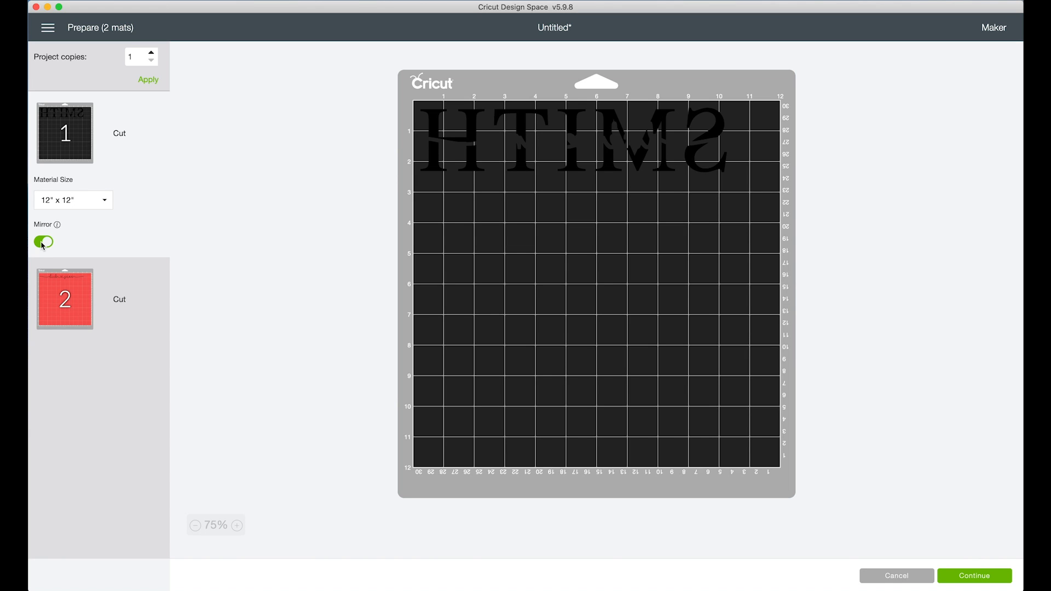
left_click(75, 311)
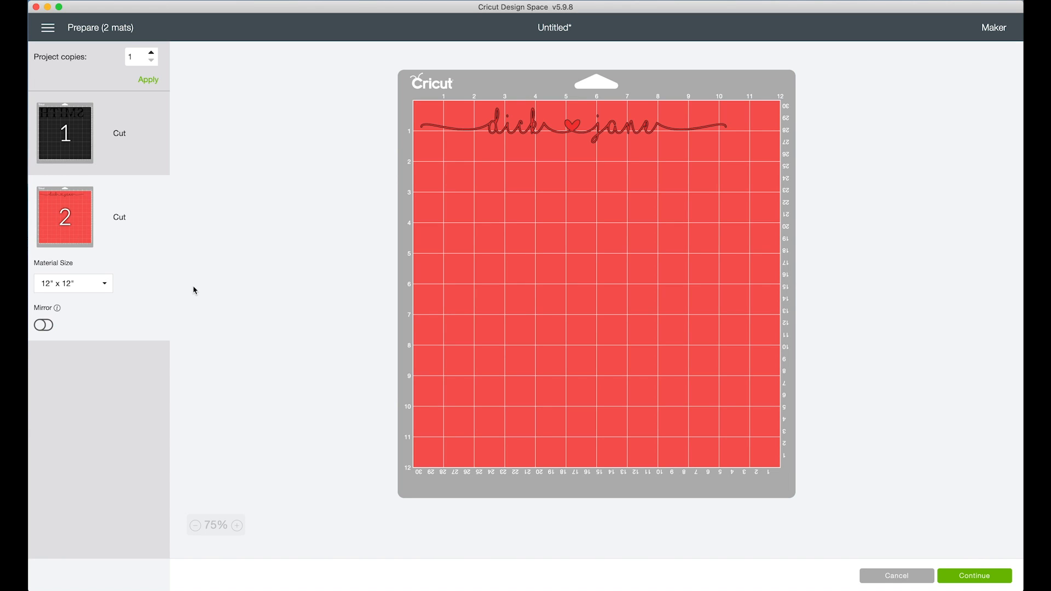
left_click(43, 326)
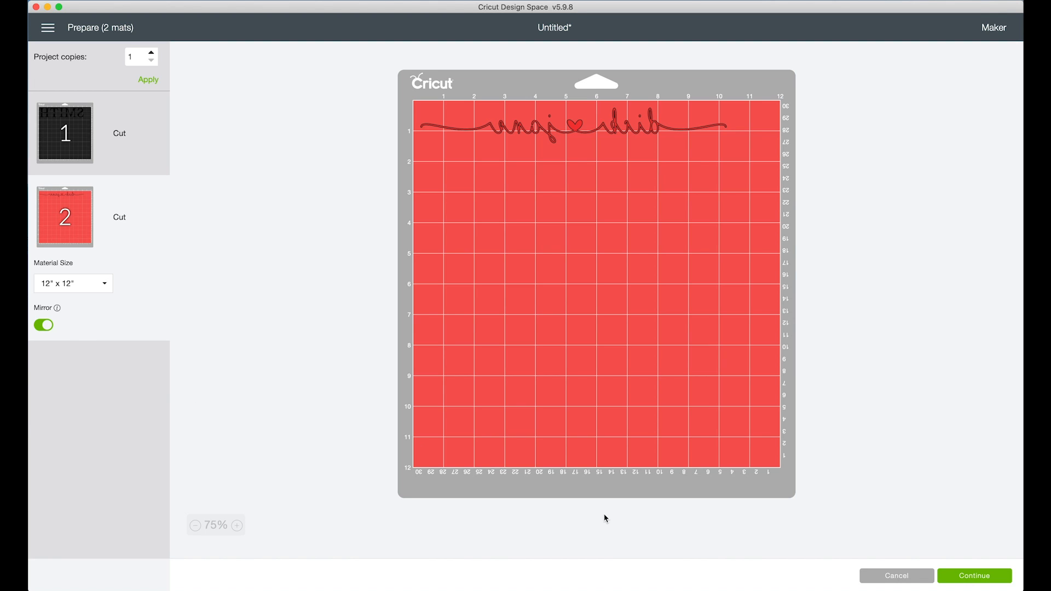
left_click(901, 577)
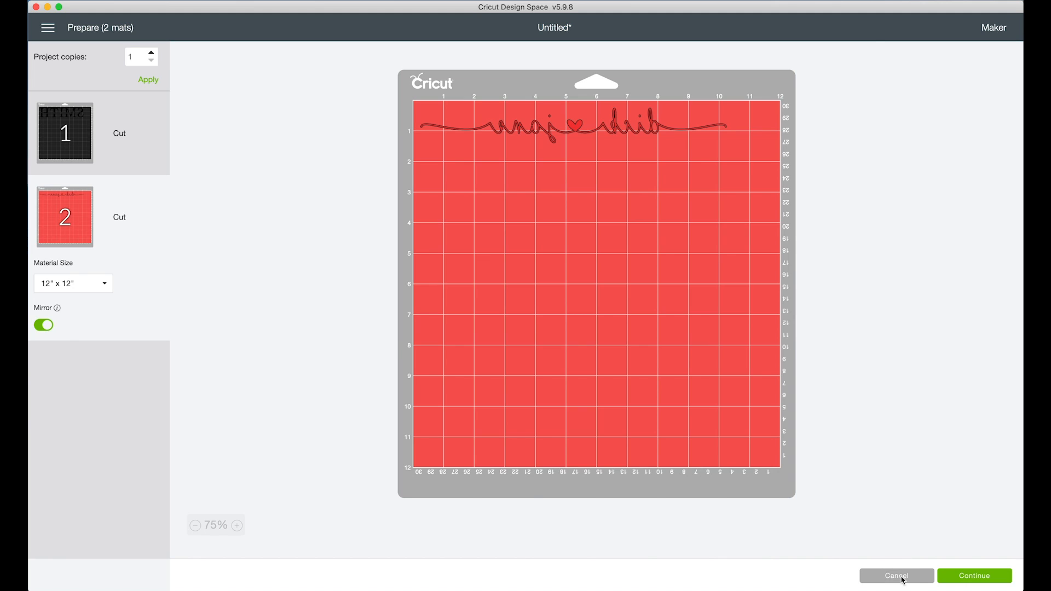